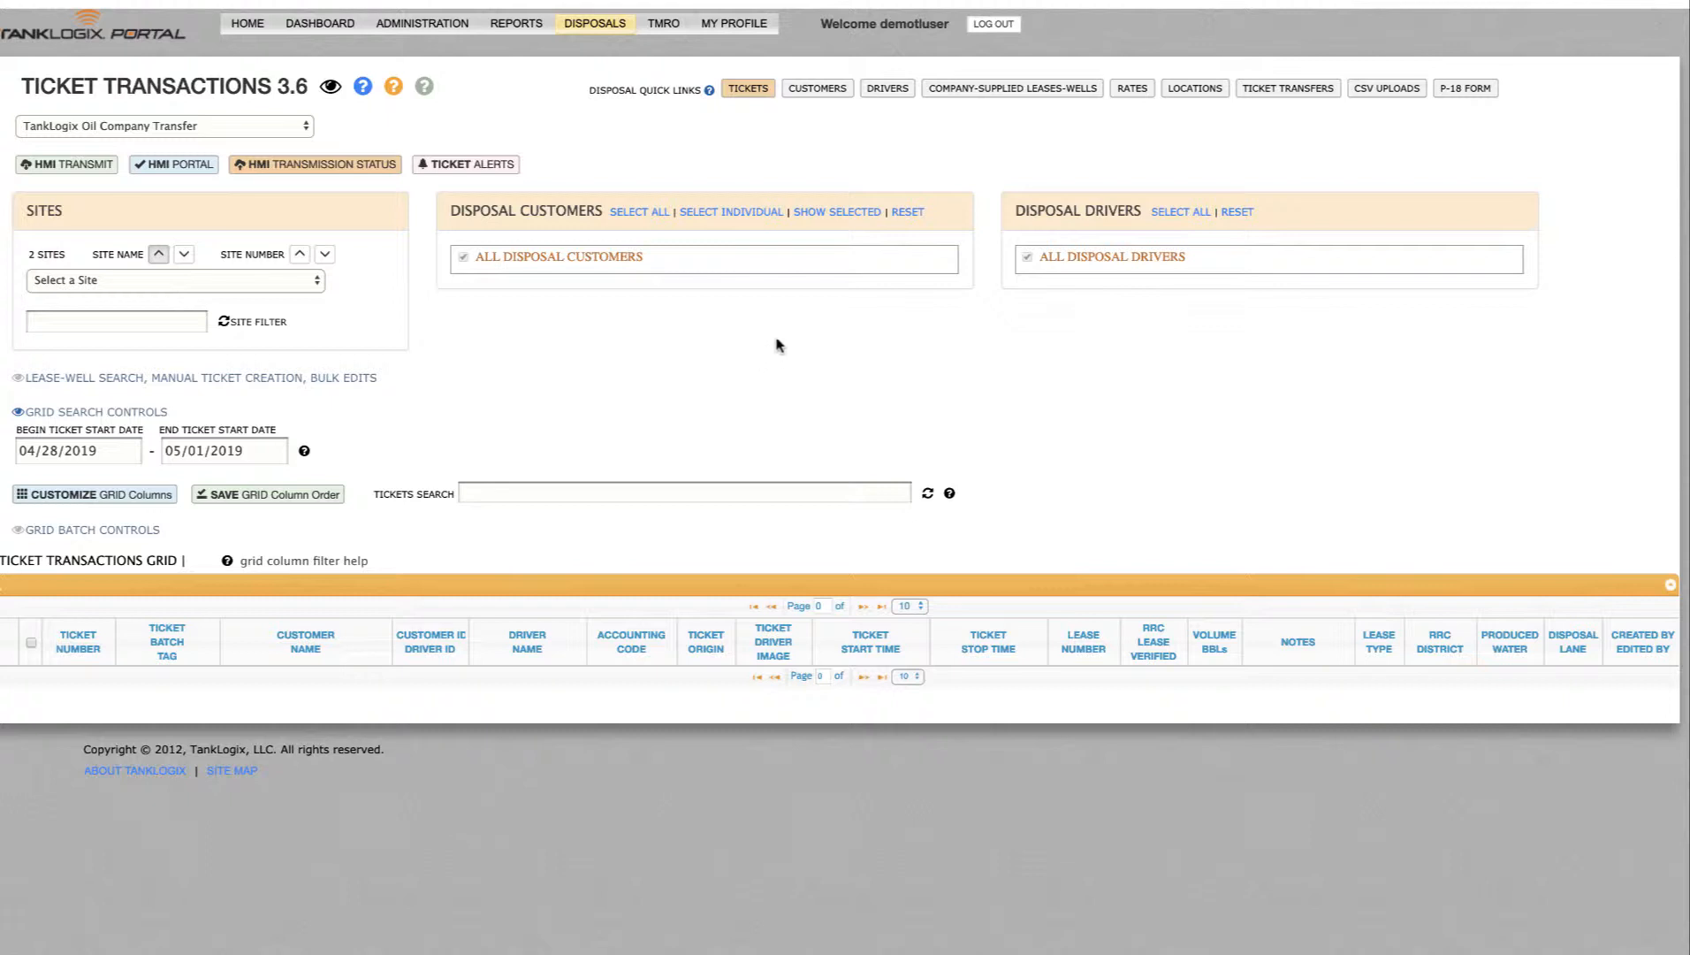
# - Hide and restore the Sites, Disposal Customers and Disposal Drivers sections twice, leaving them shown
pyautogui.click(330, 89)
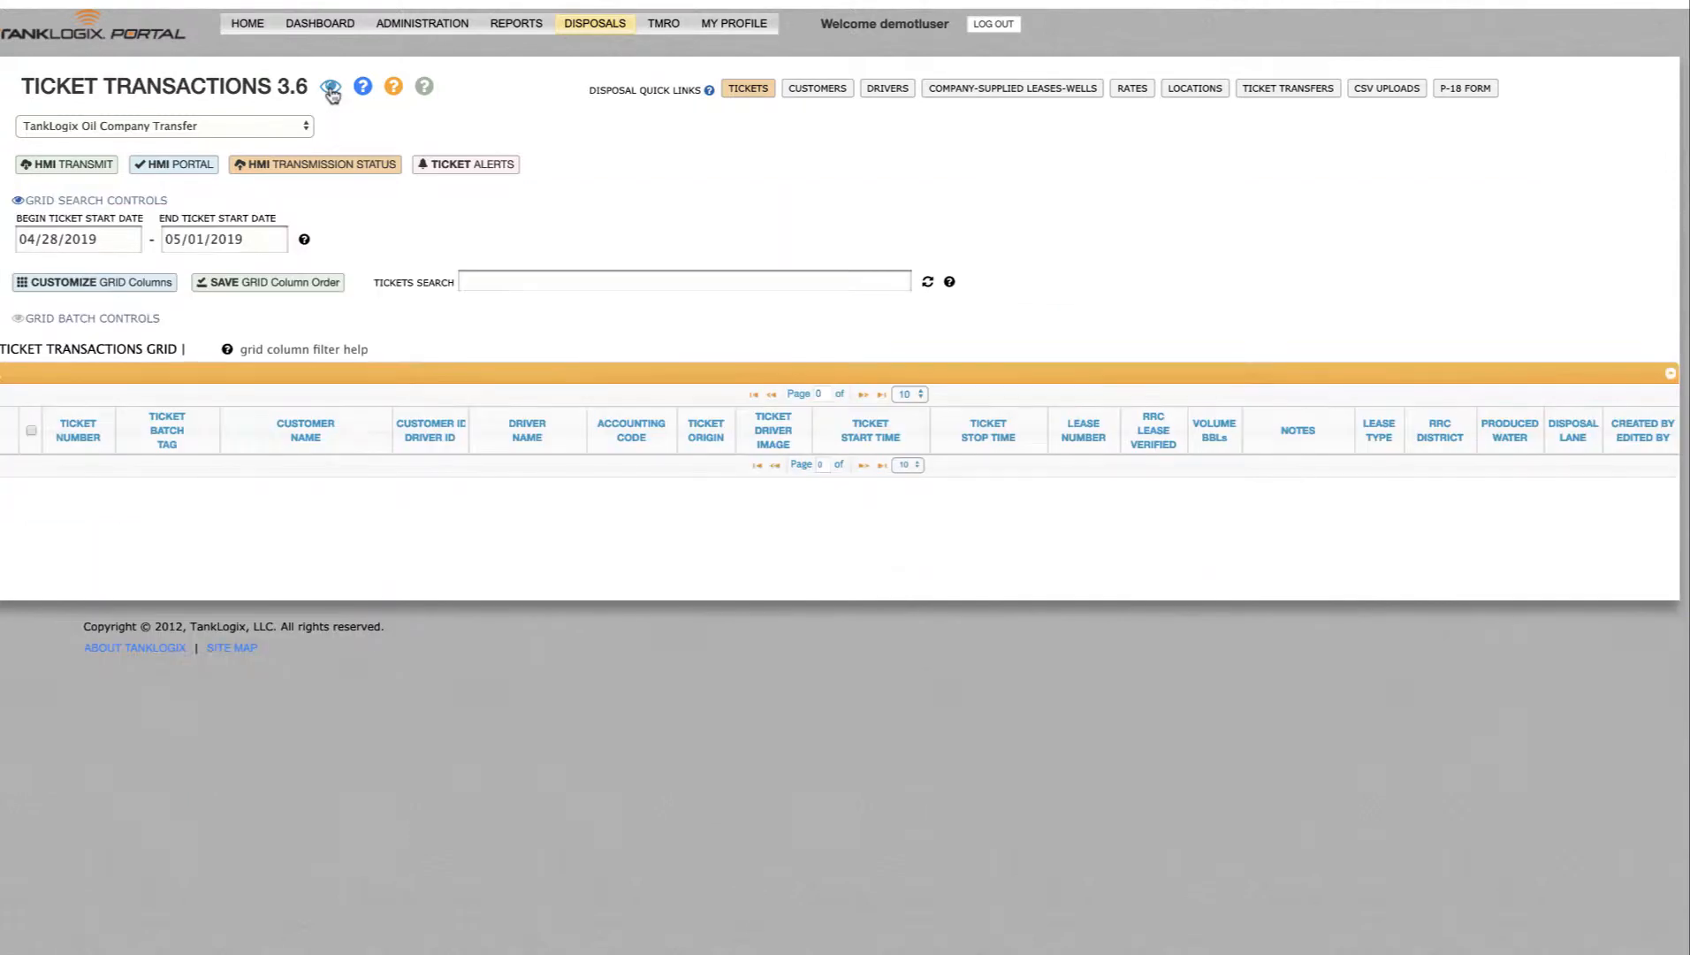
pyautogui.click(330, 89)
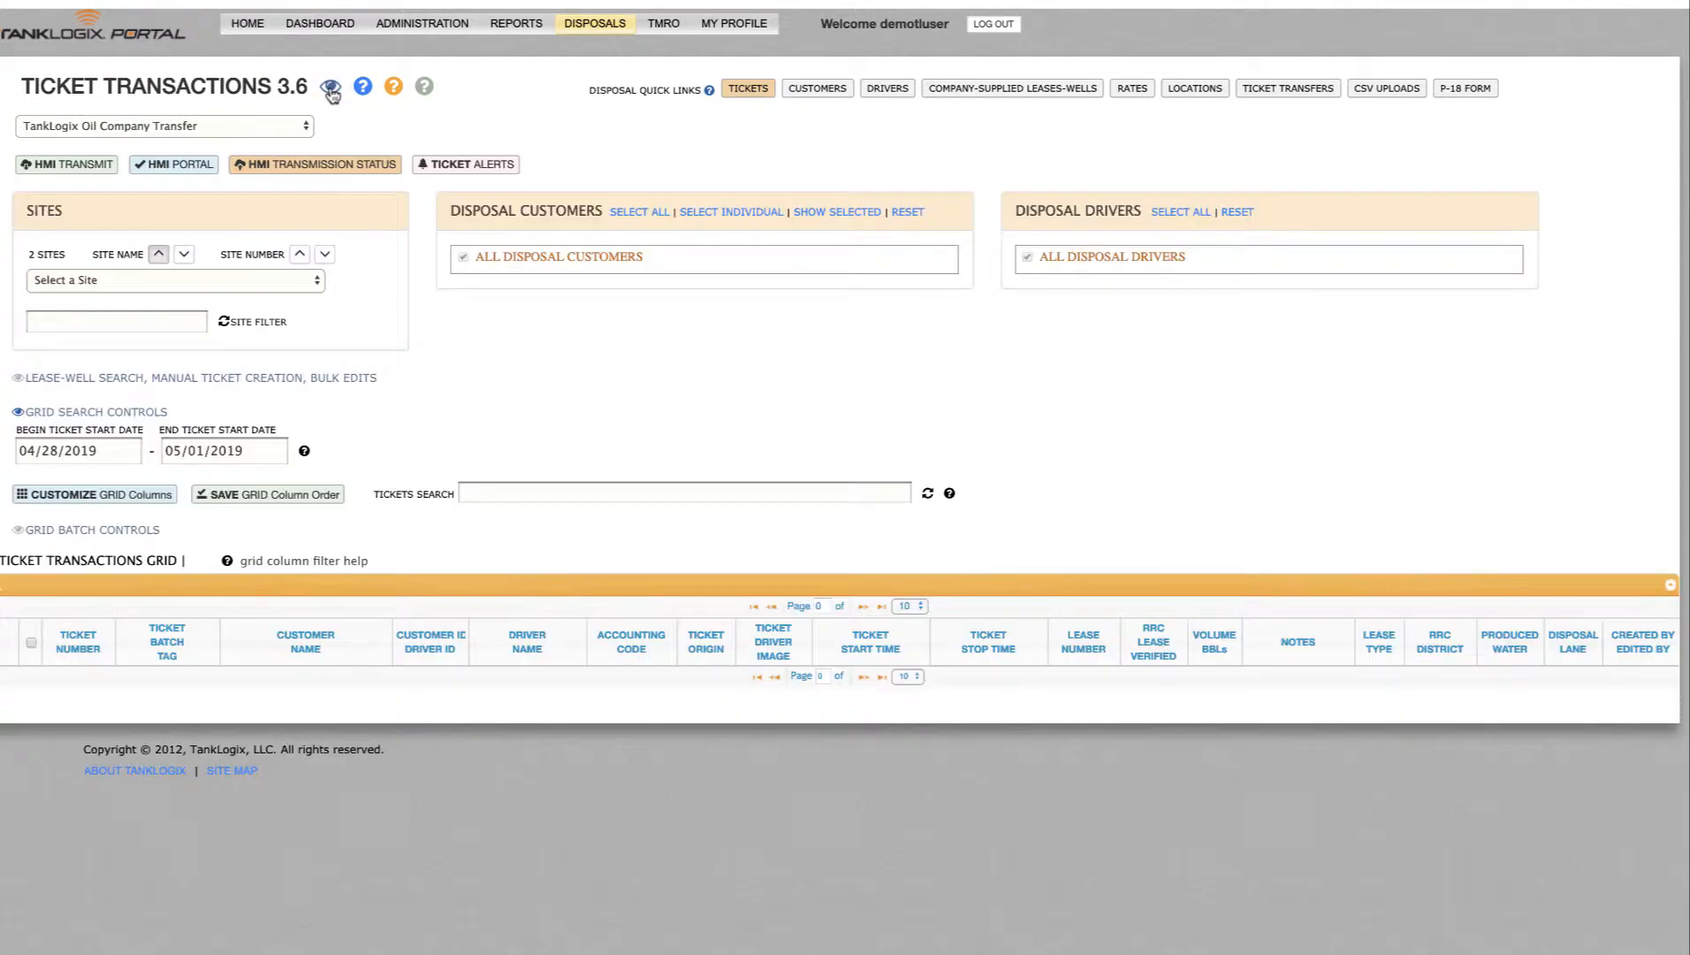
pyautogui.click(331, 89)
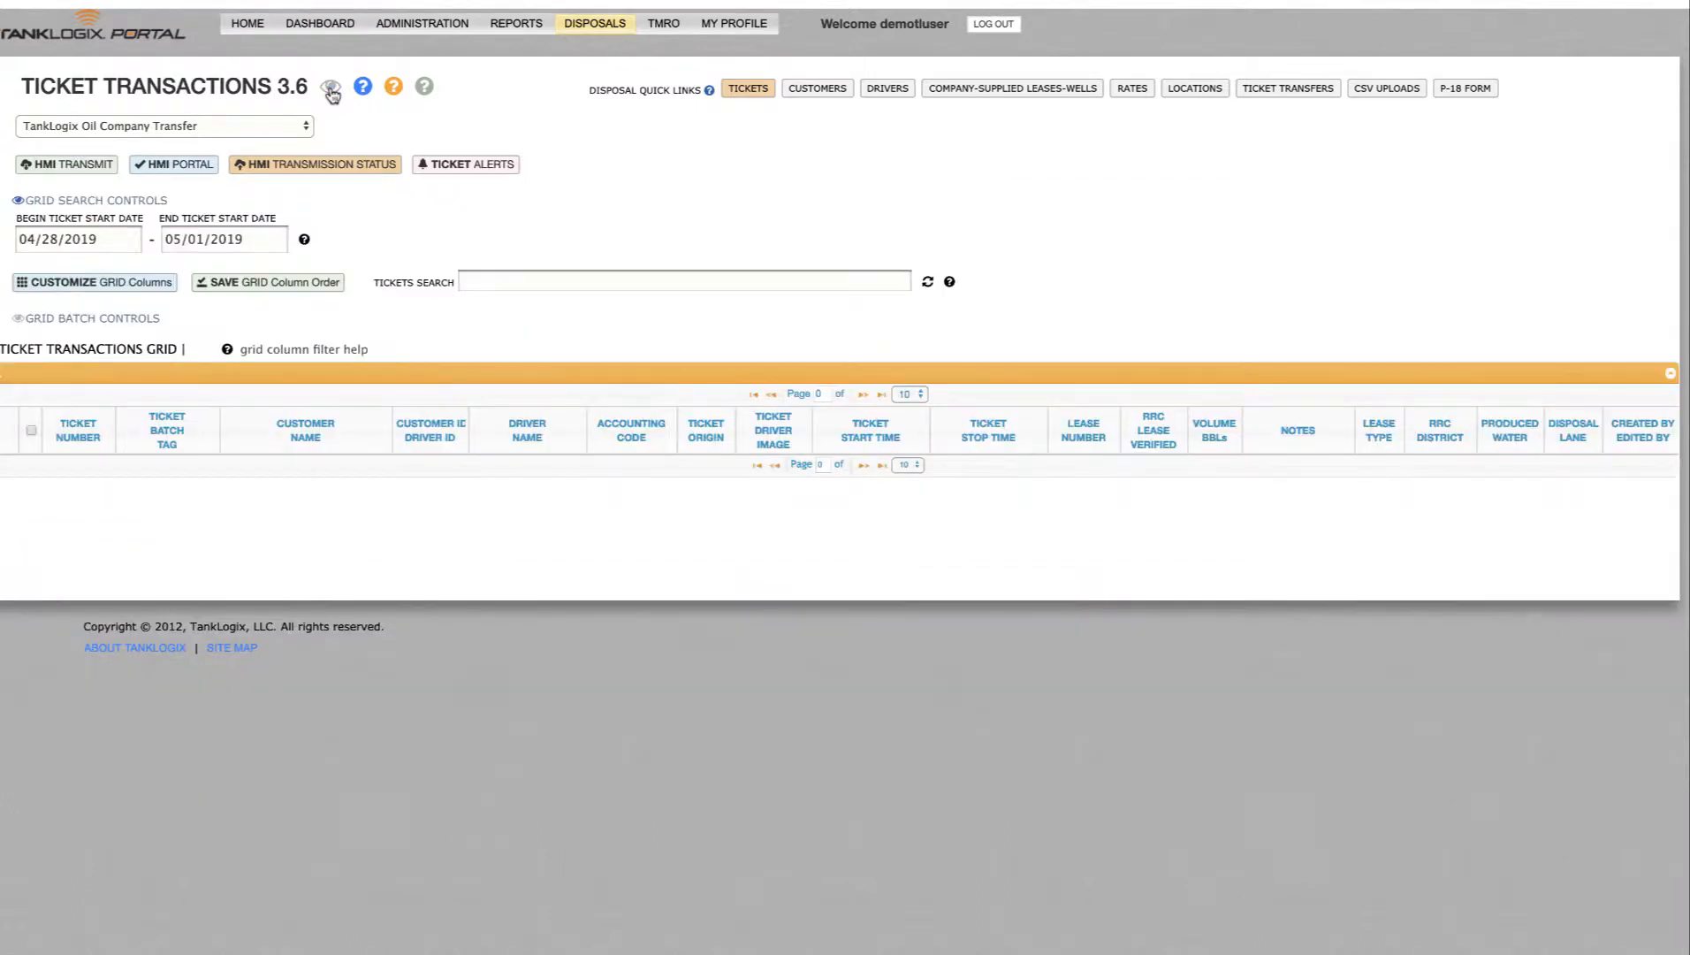
pyautogui.click(330, 90)
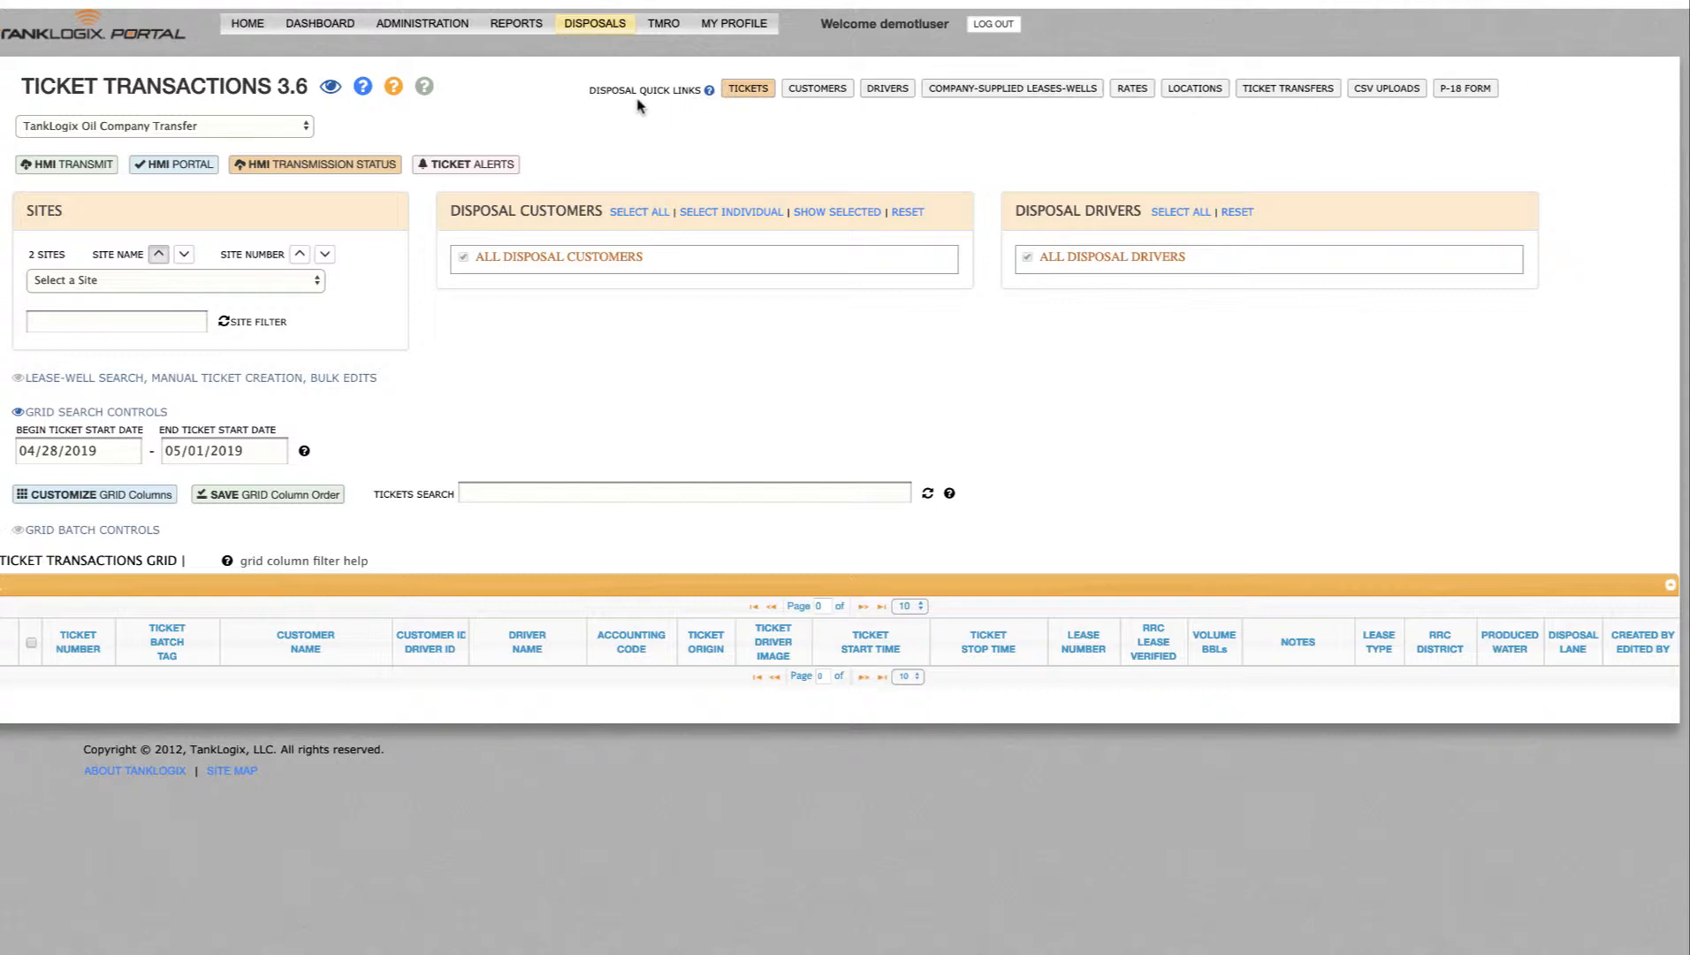
# - View the Disposal Customers page and return to the Ticket Transactions page
pyautogui.click(817, 92)
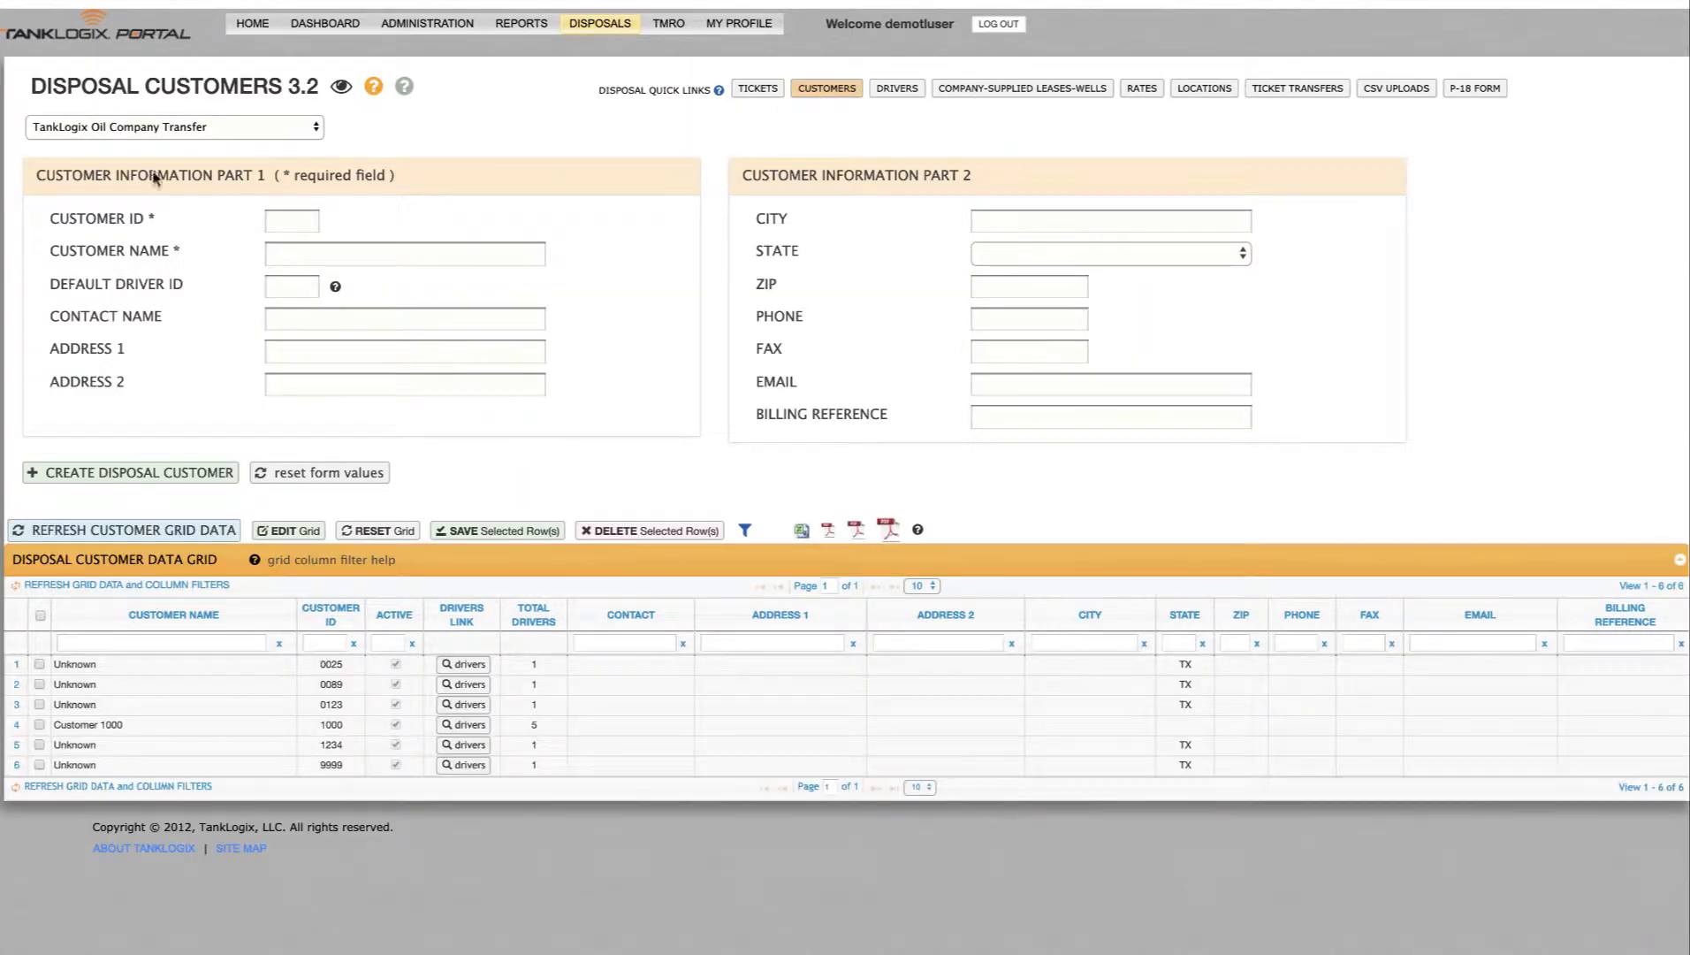
pyautogui.click(757, 91)
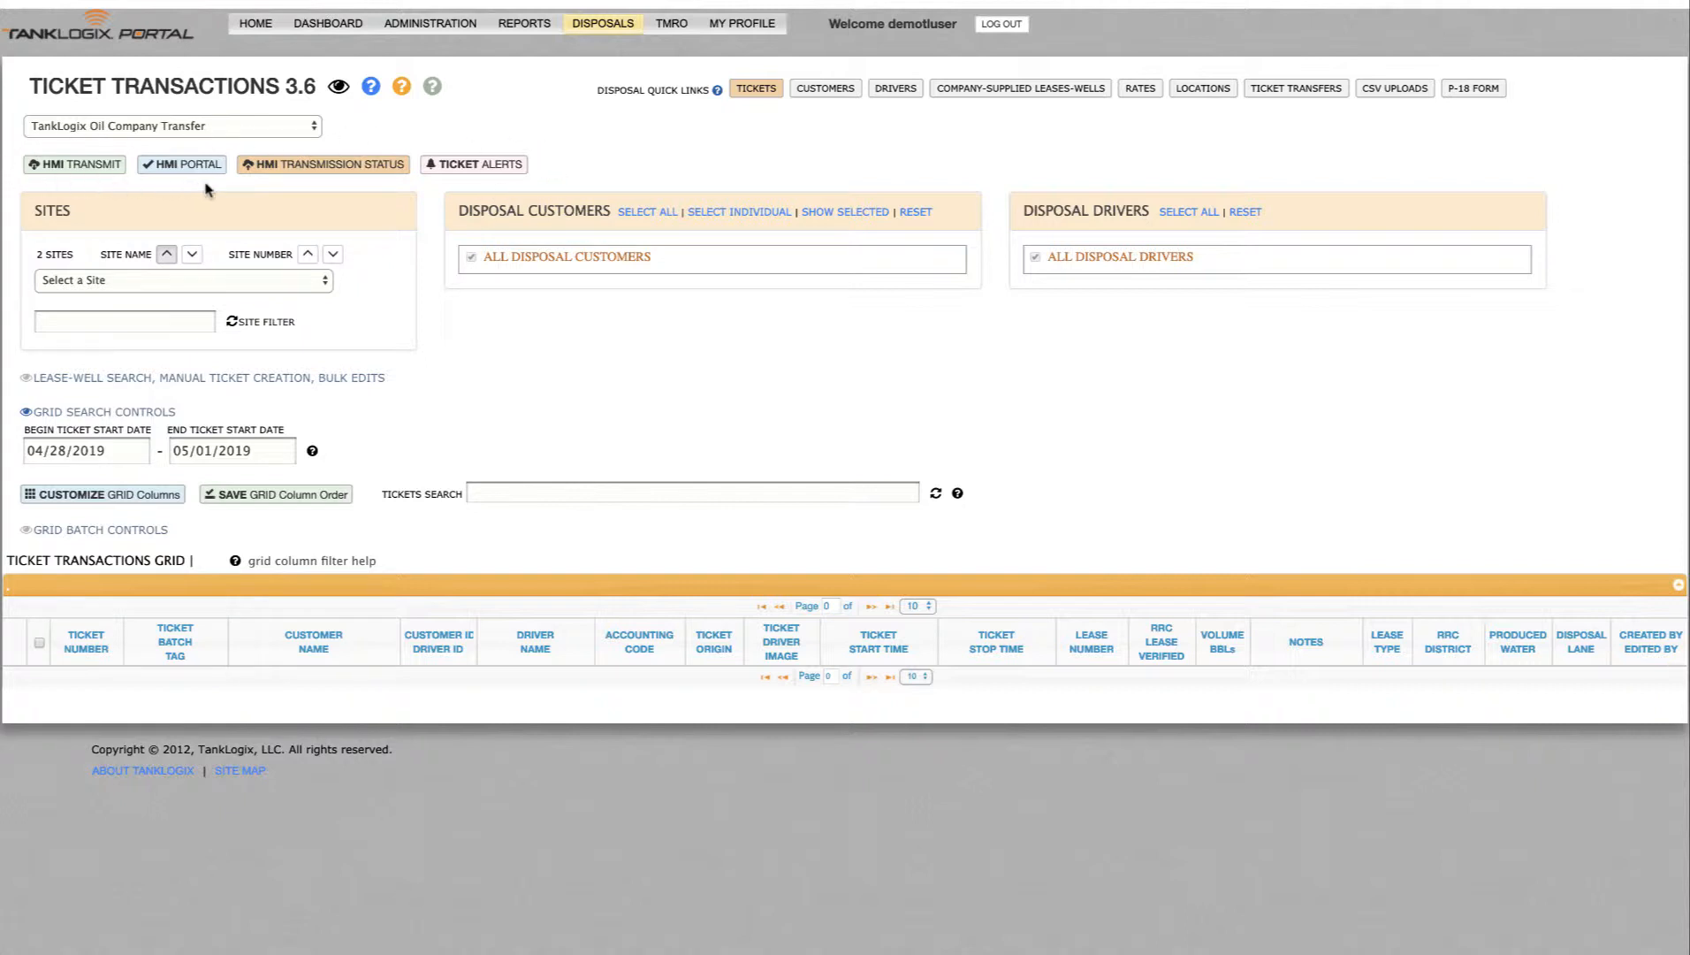
# - Transmit the lease and well information to ALL SITES and close the HMI transmit panel
pyautogui.click(72, 174)
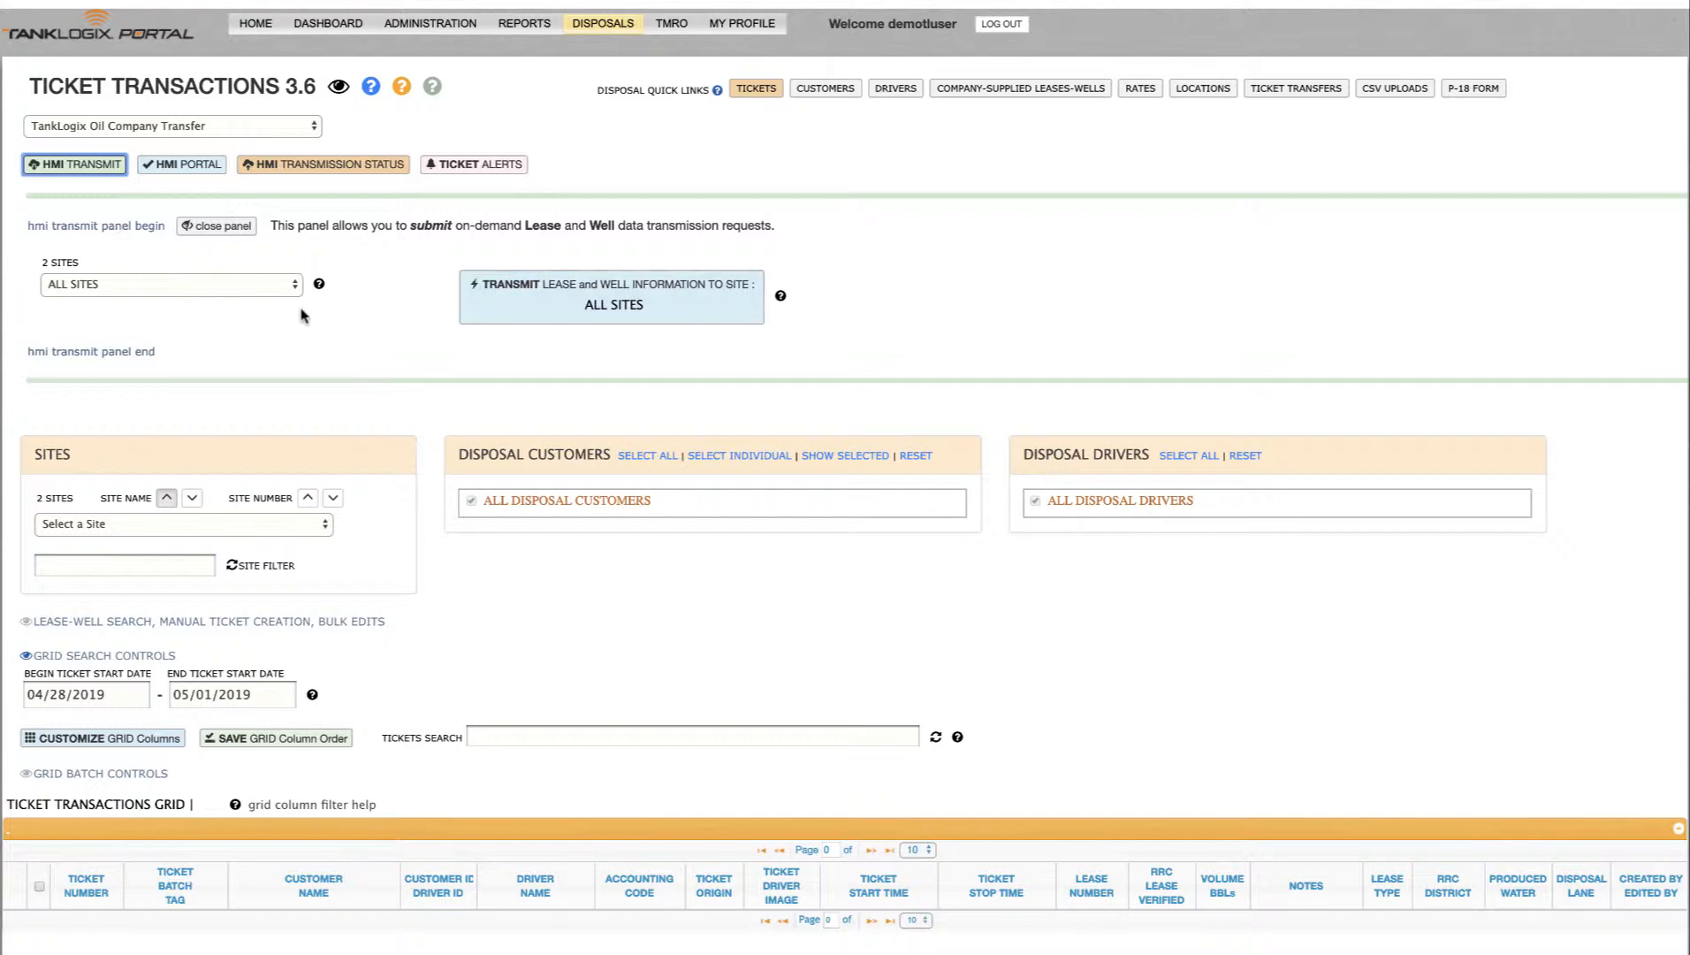
pyautogui.click(146, 285)
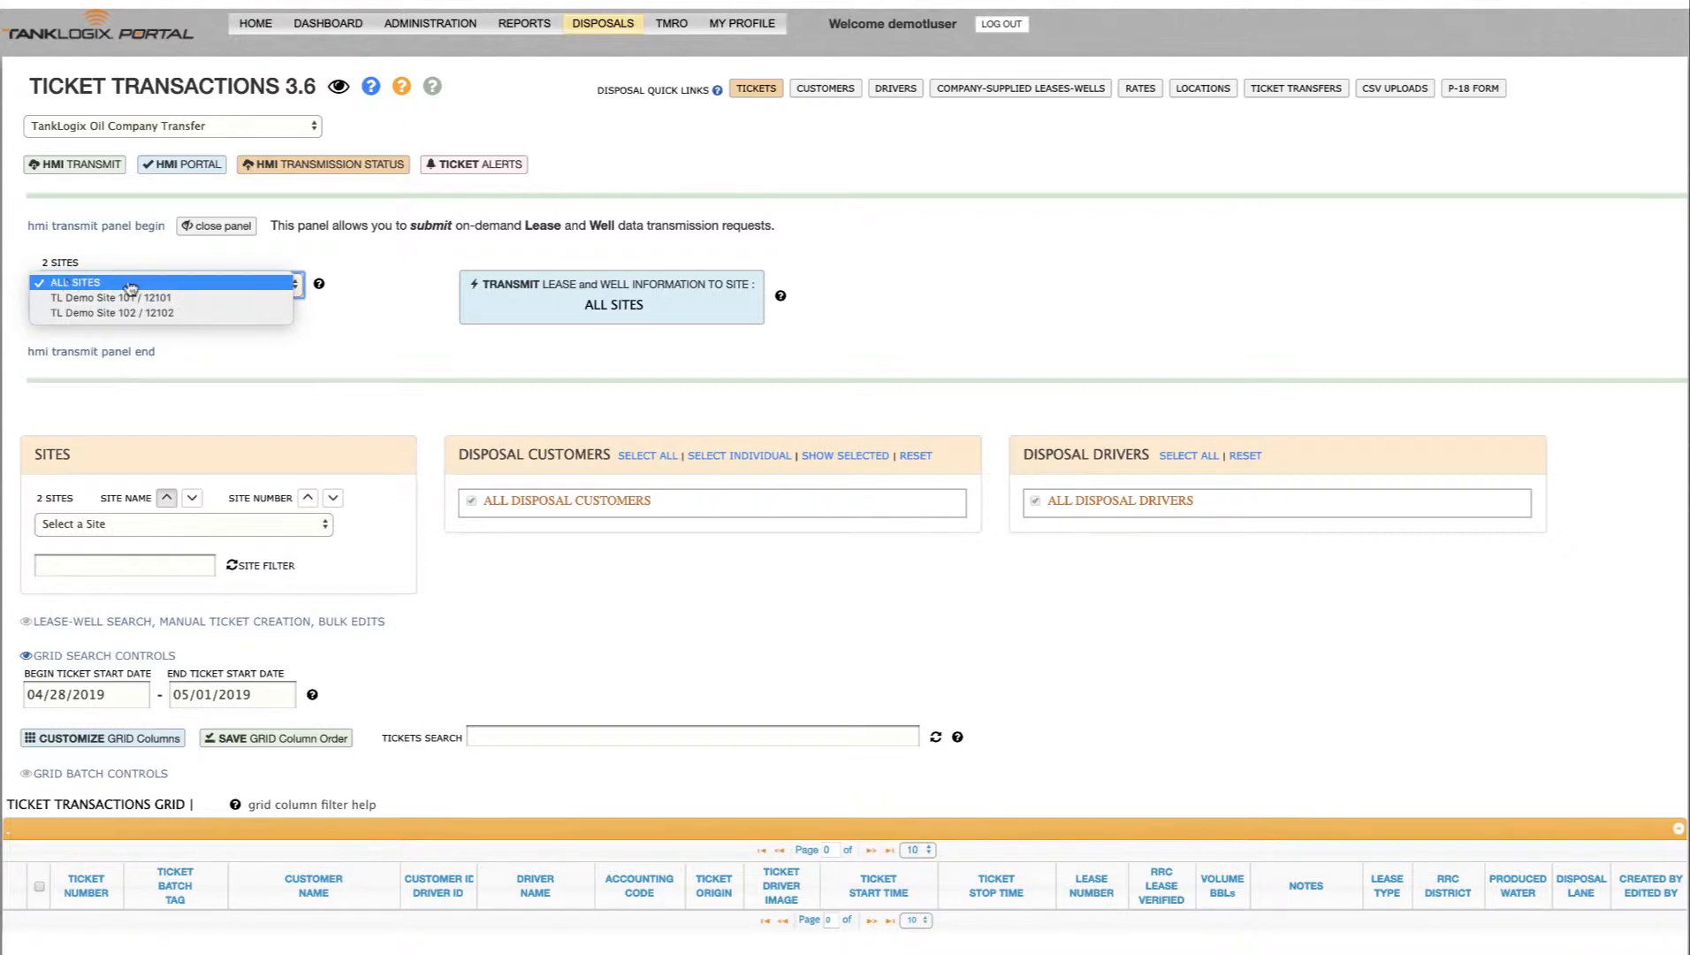
pyautogui.click(93, 286)
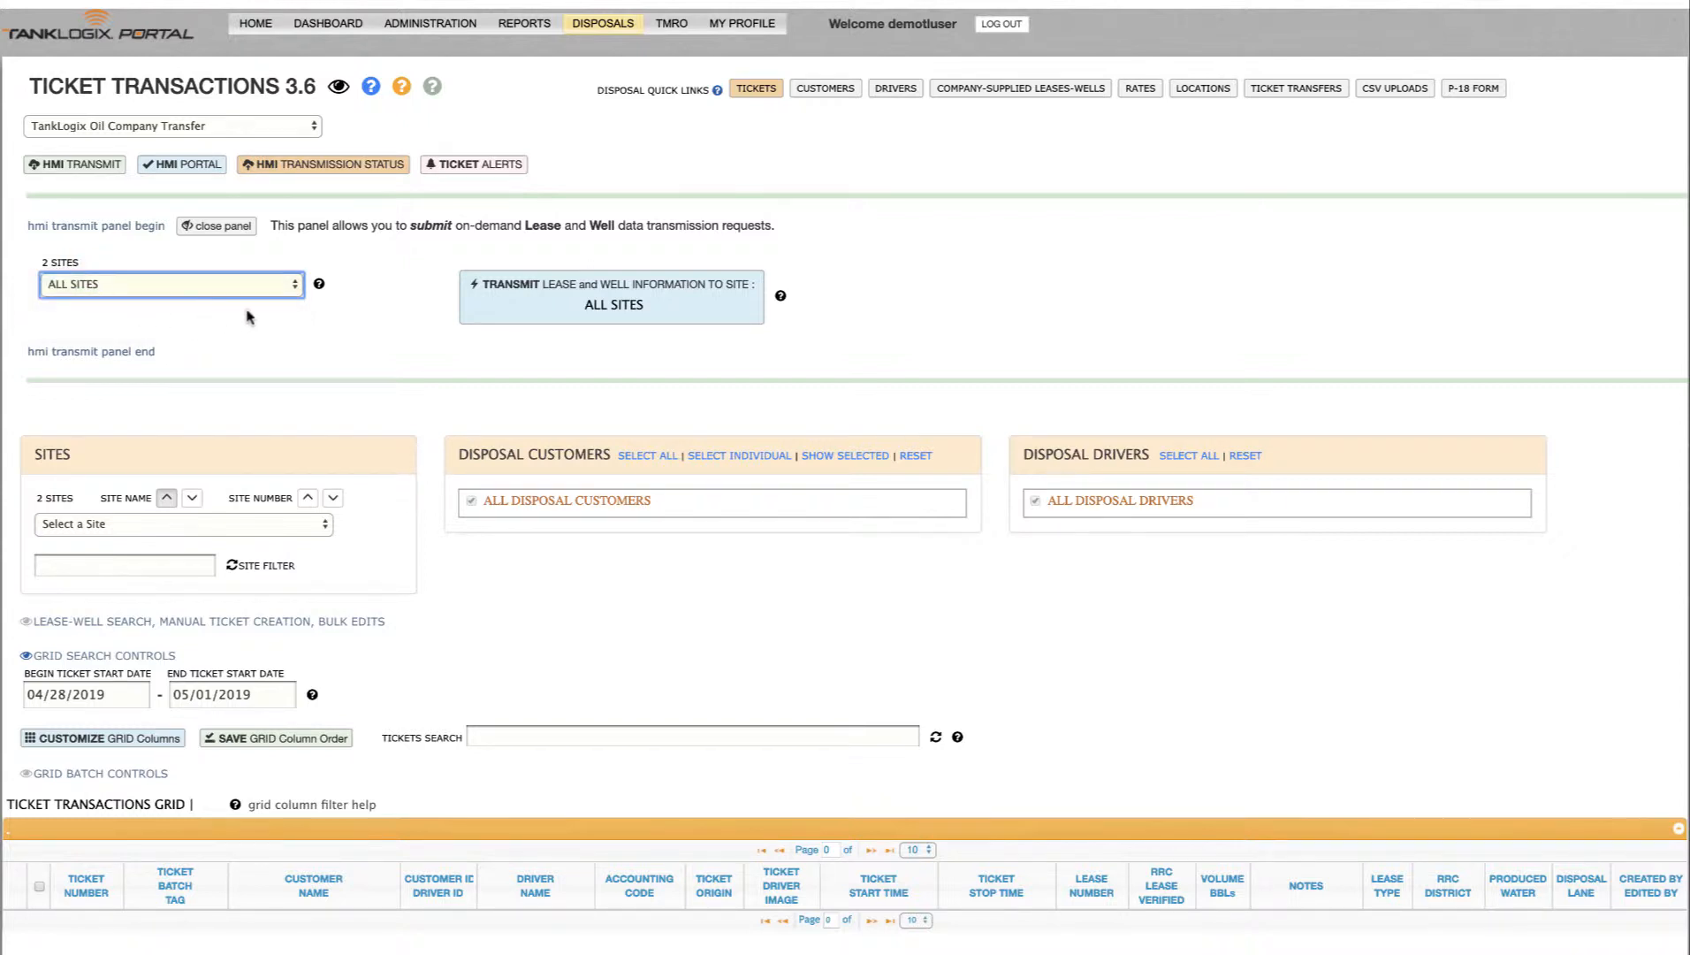
pyautogui.click(615, 303)
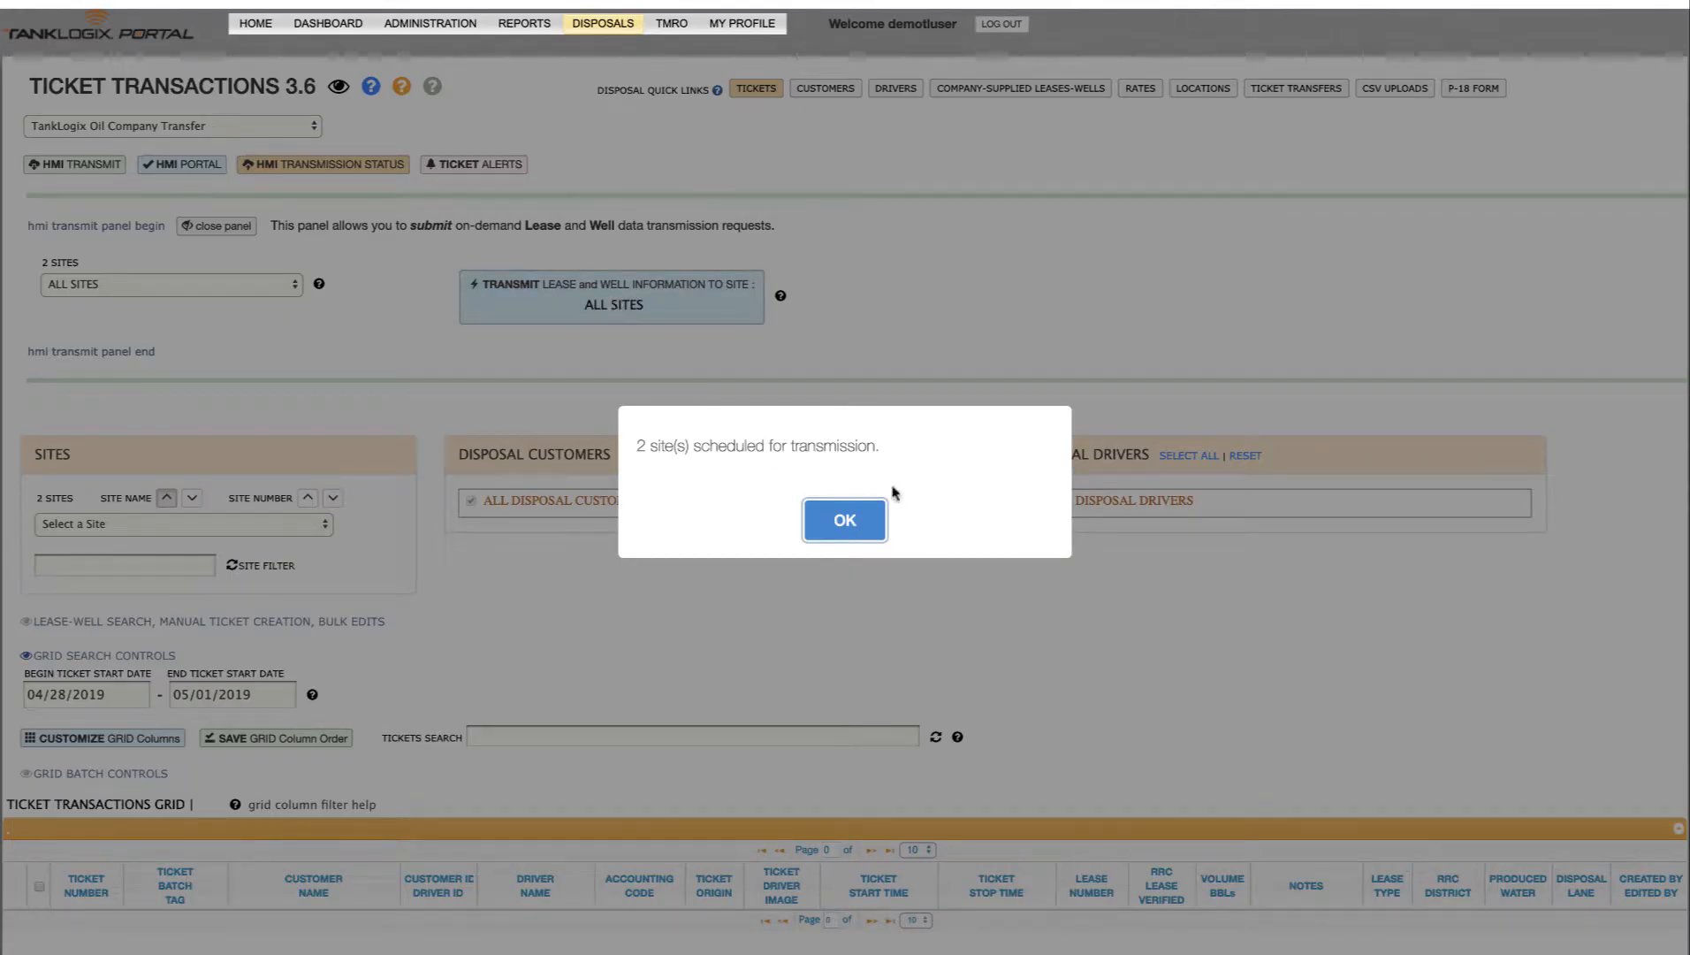
pyautogui.click(851, 522)
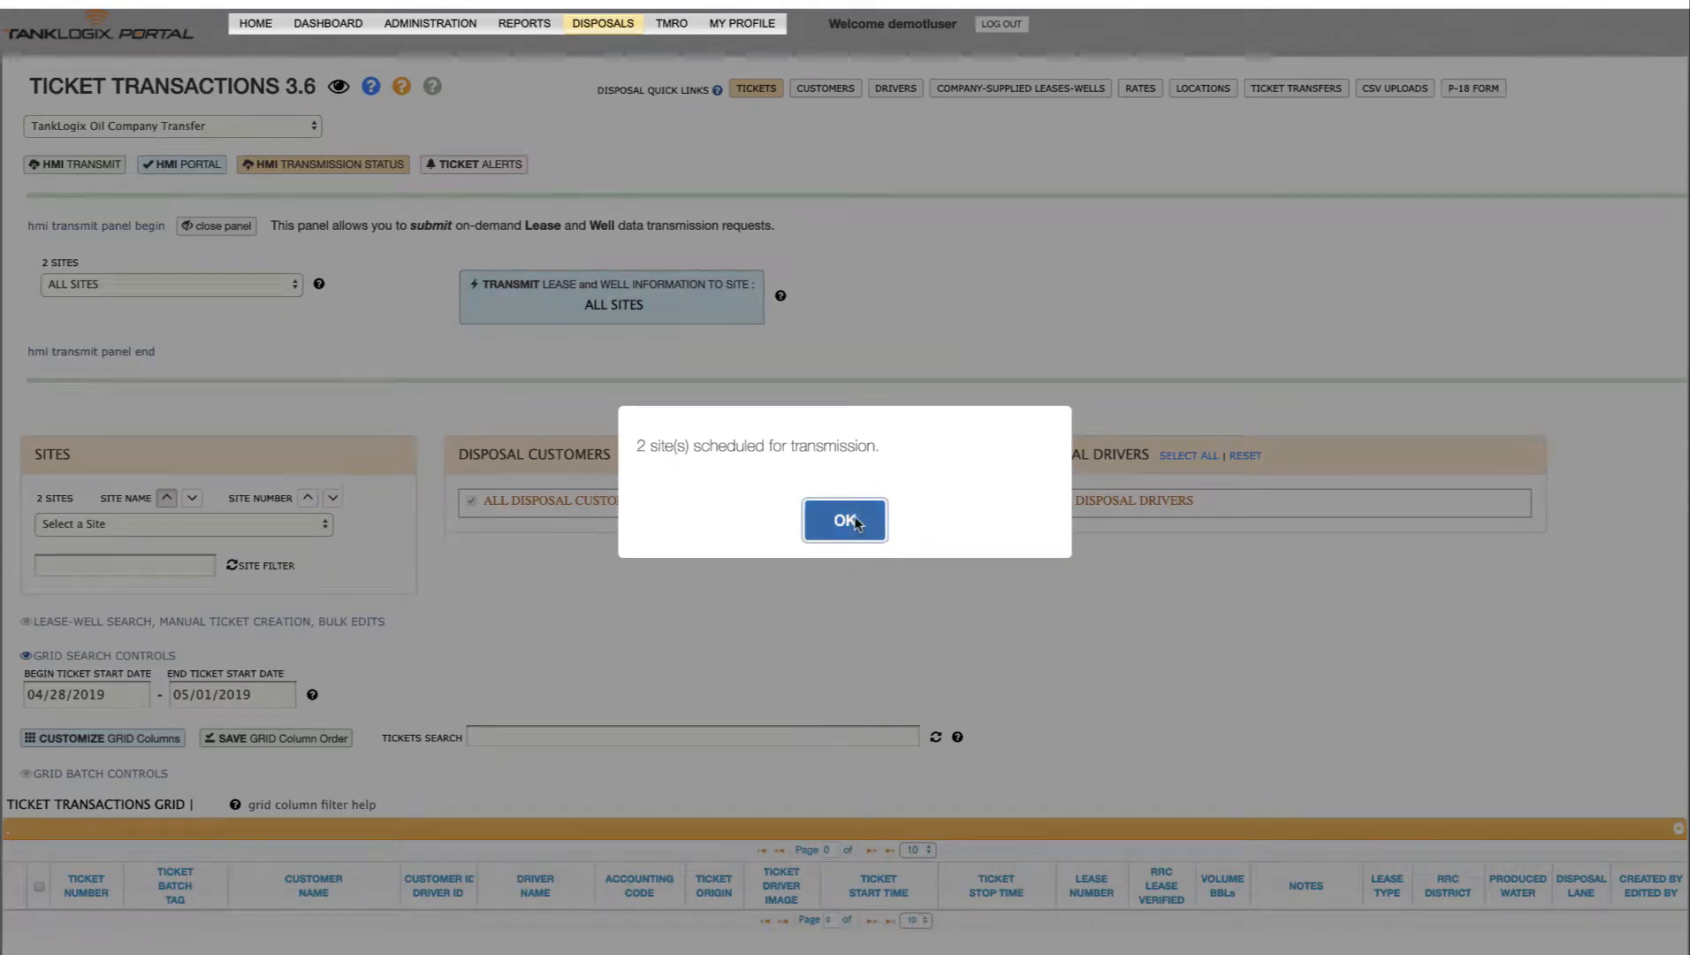
pyautogui.click(239, 232)
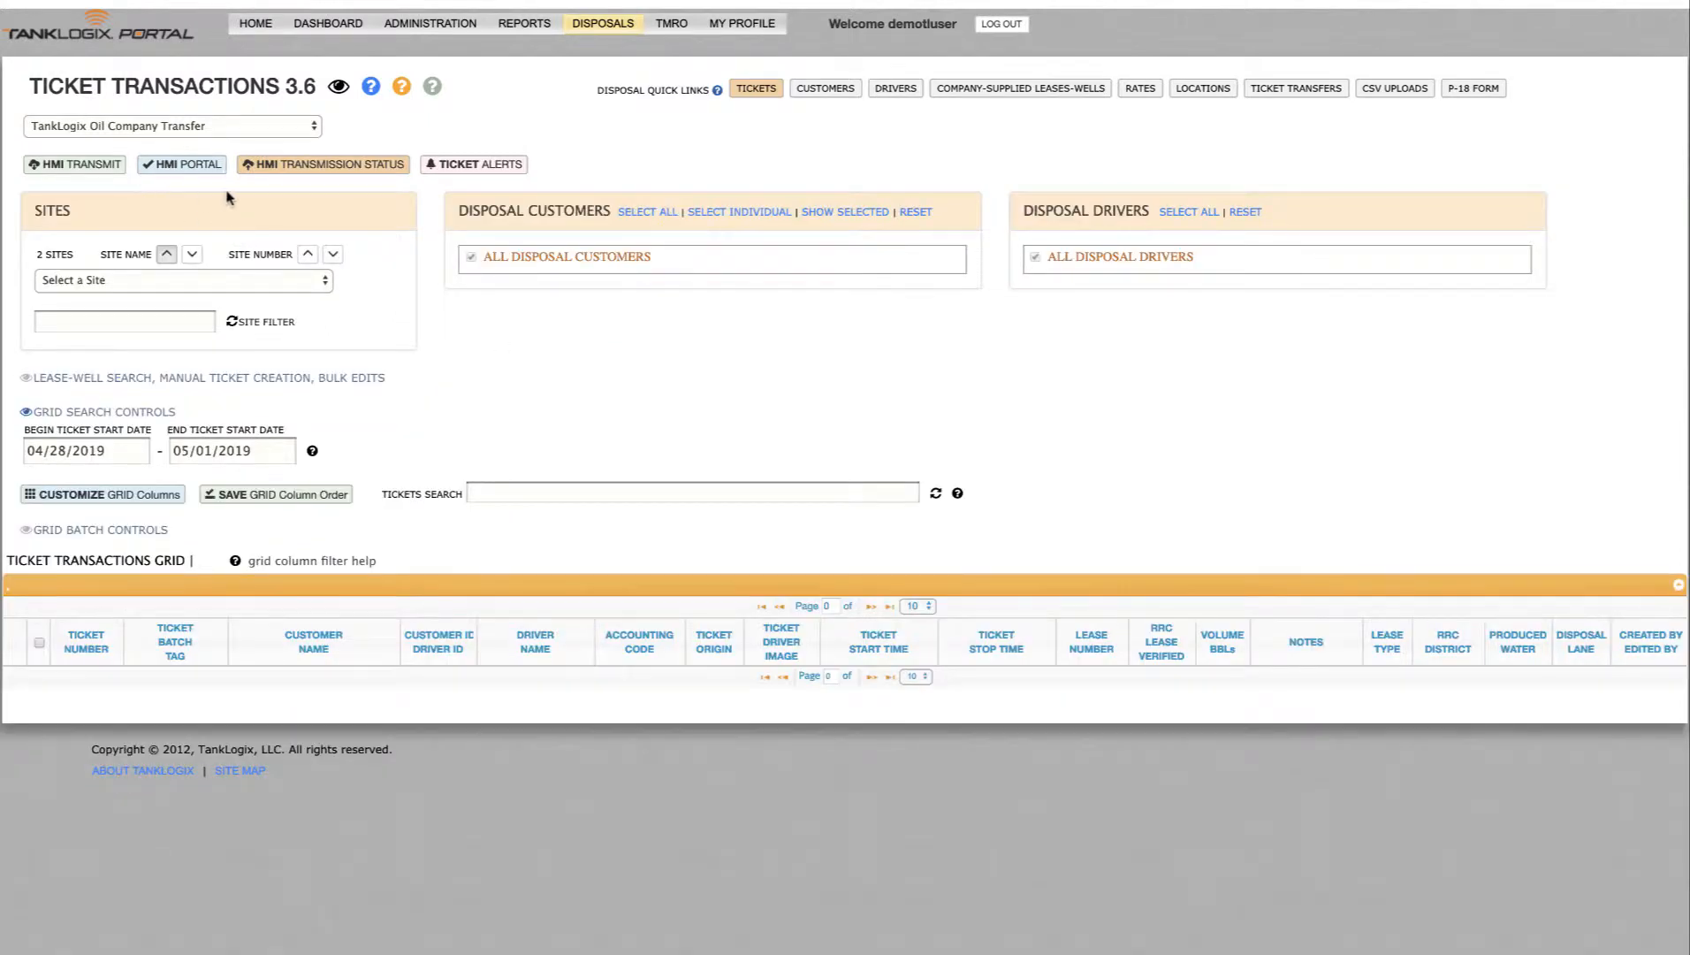
# - Look over the HMI transmission status and the HMI portal data content, closing each one
pyautogui.click(334, 168)
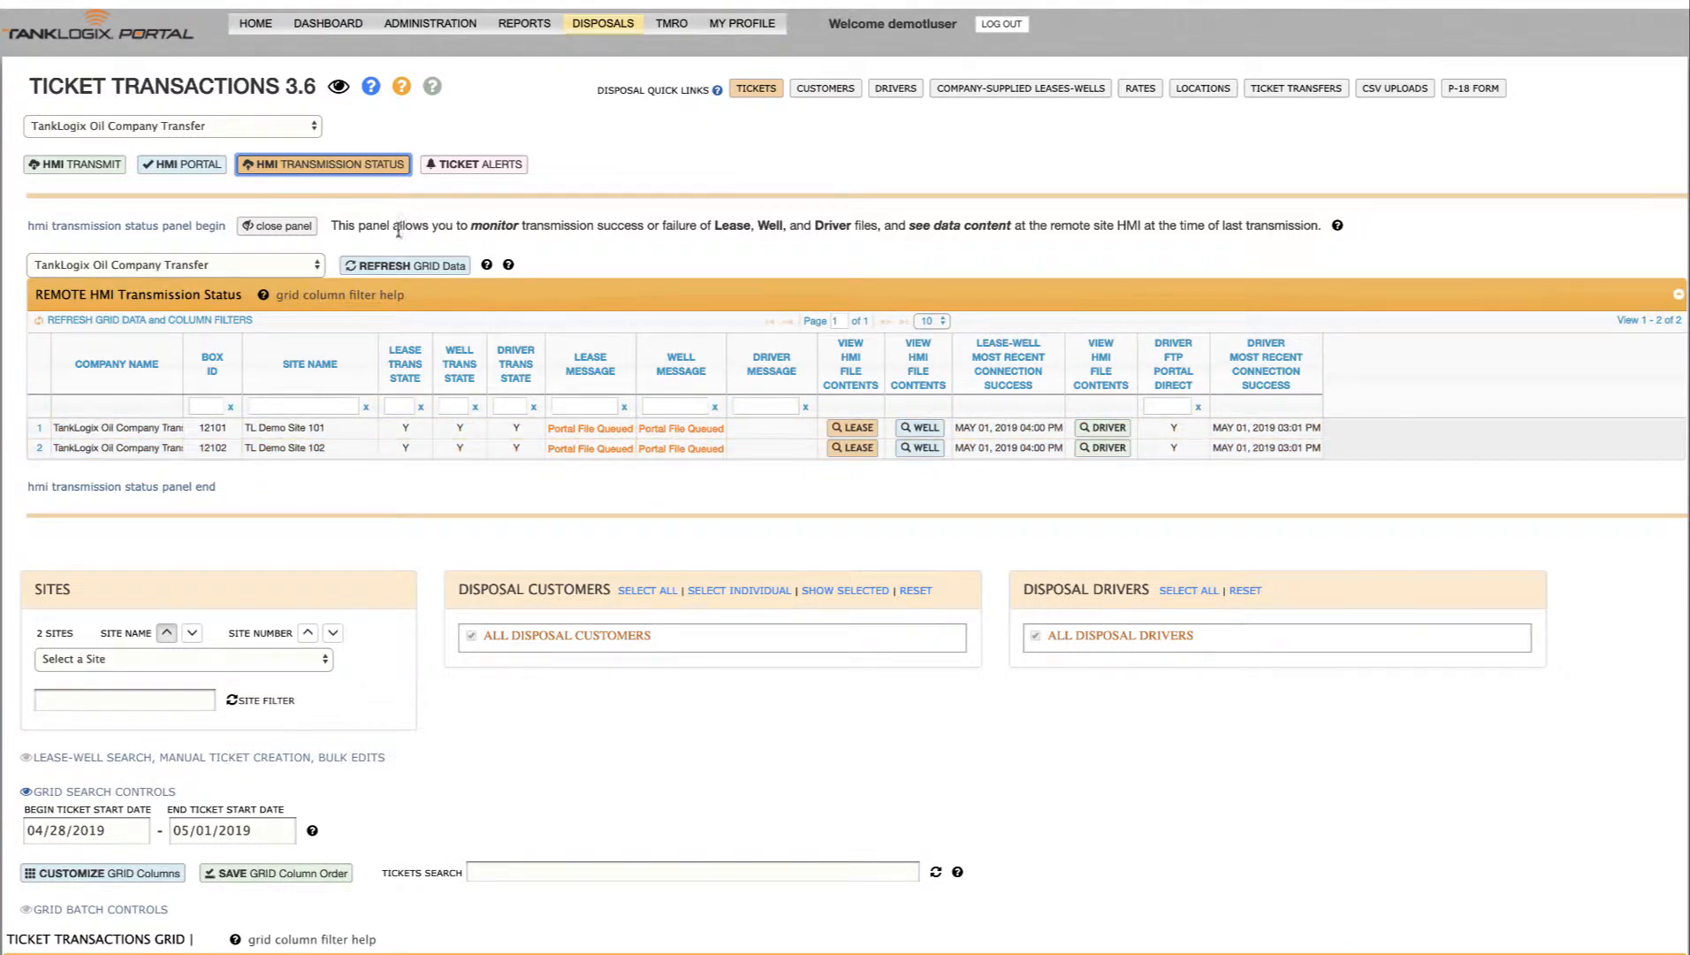
pyautogui.click(276, 226)
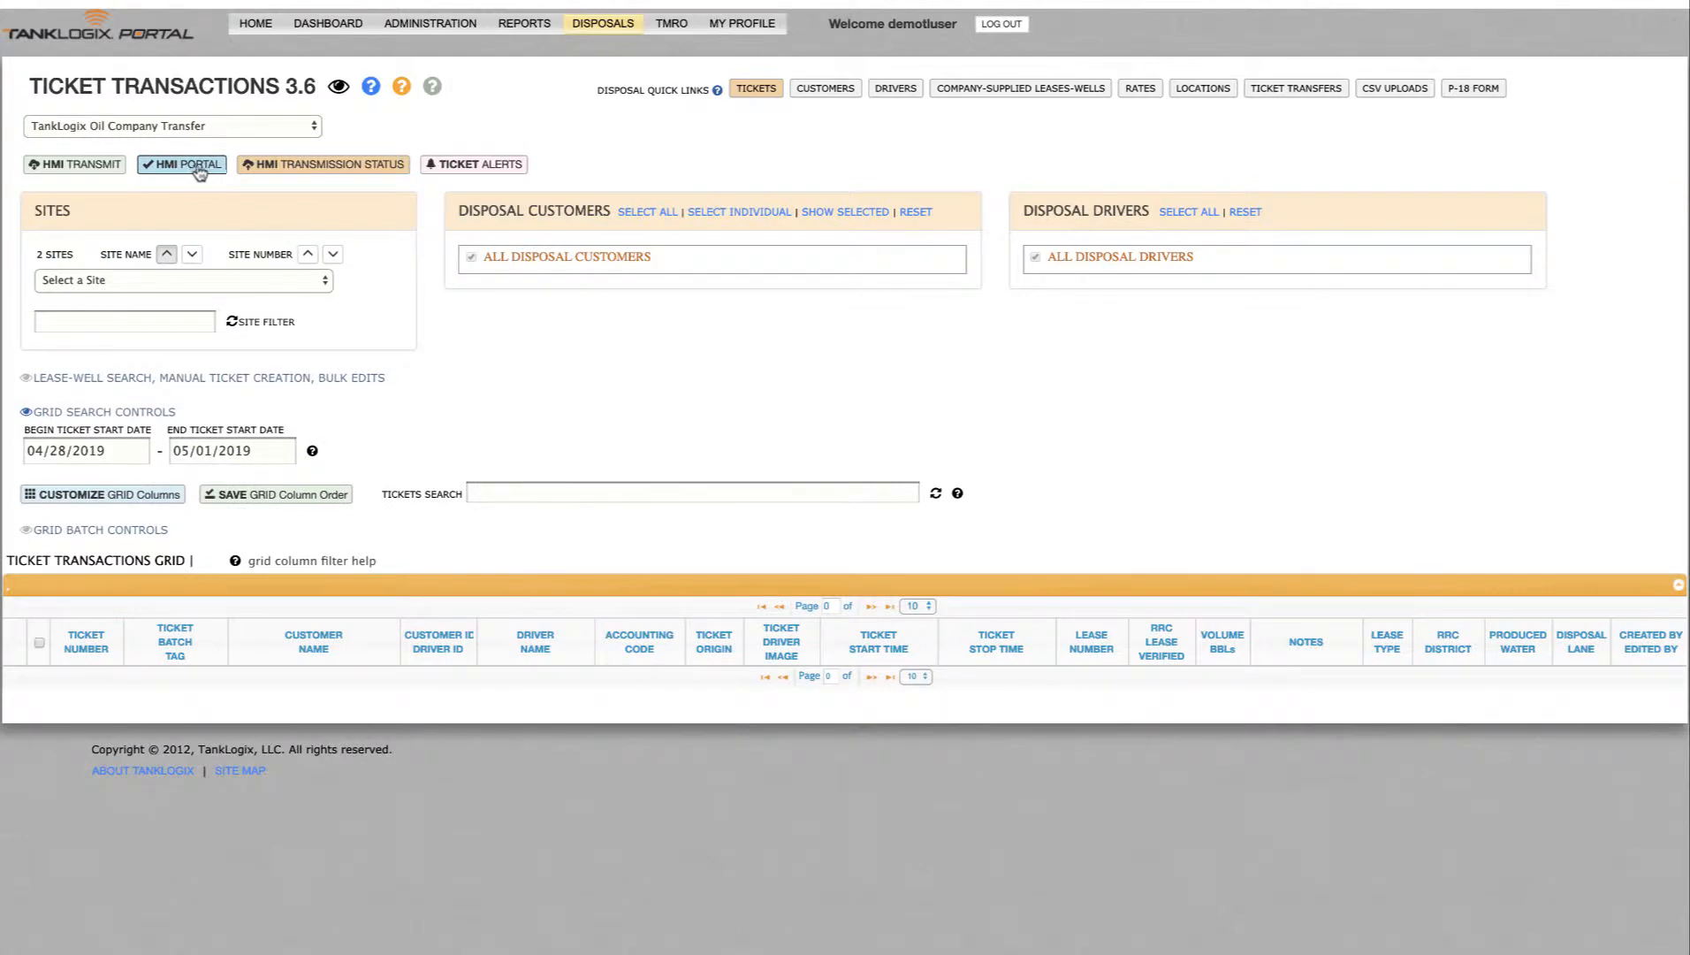
pyautogui.click(196, 170)
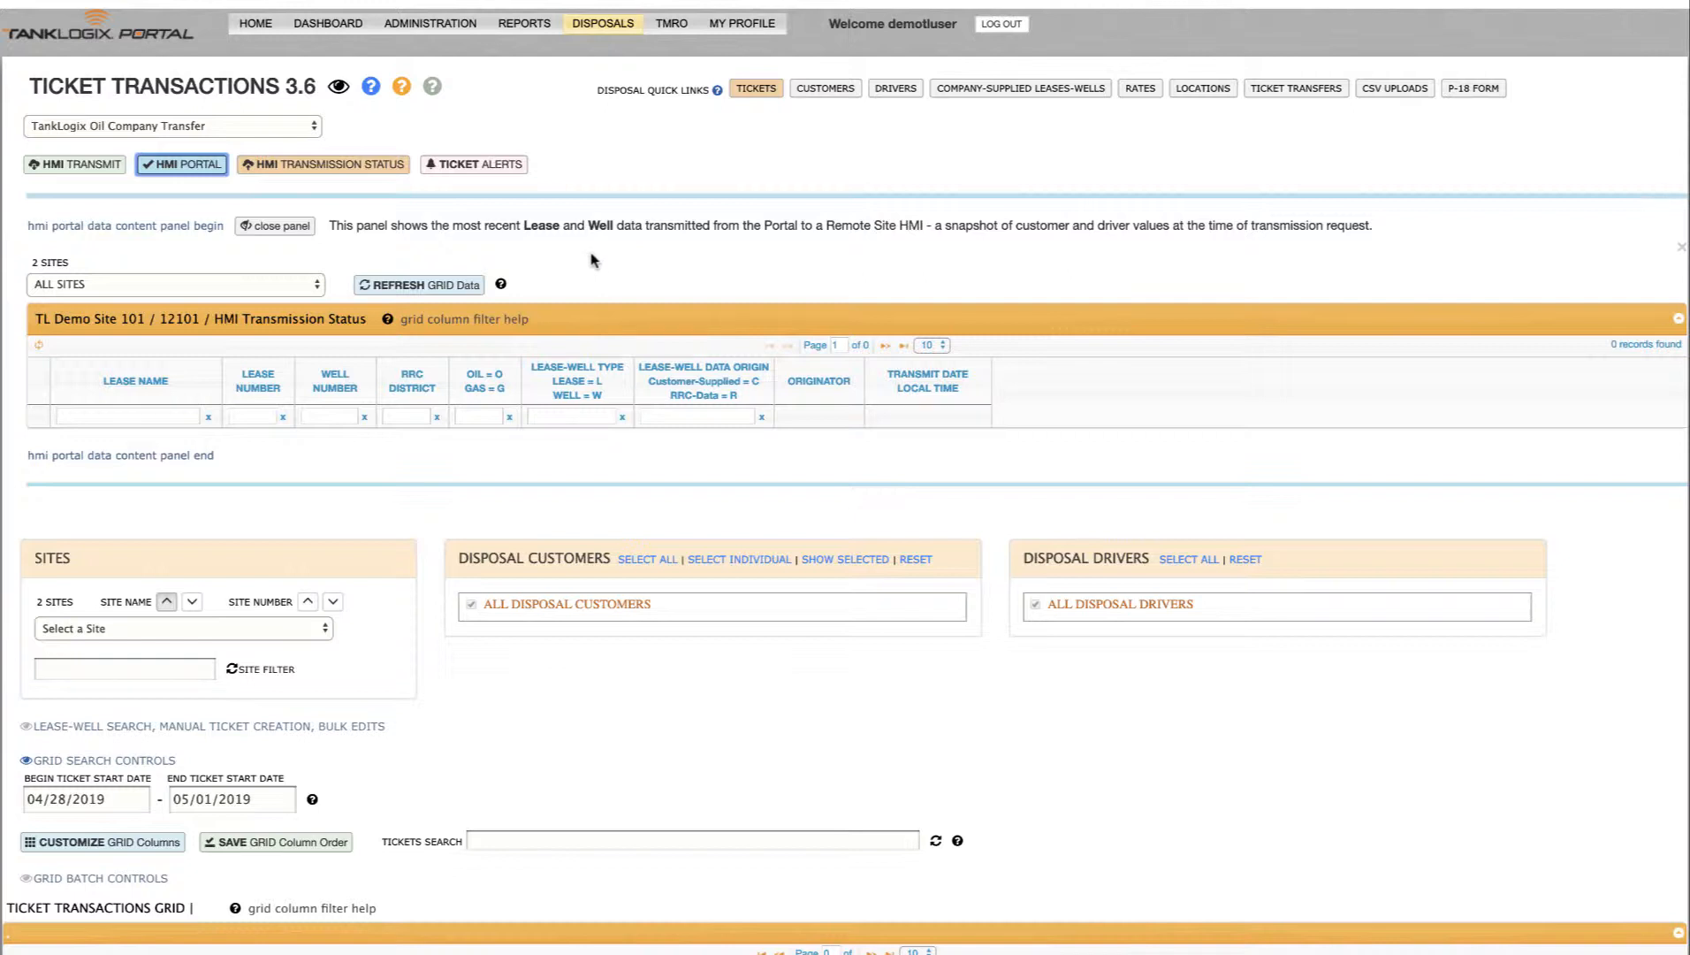
pyautogui.click(162, 170)
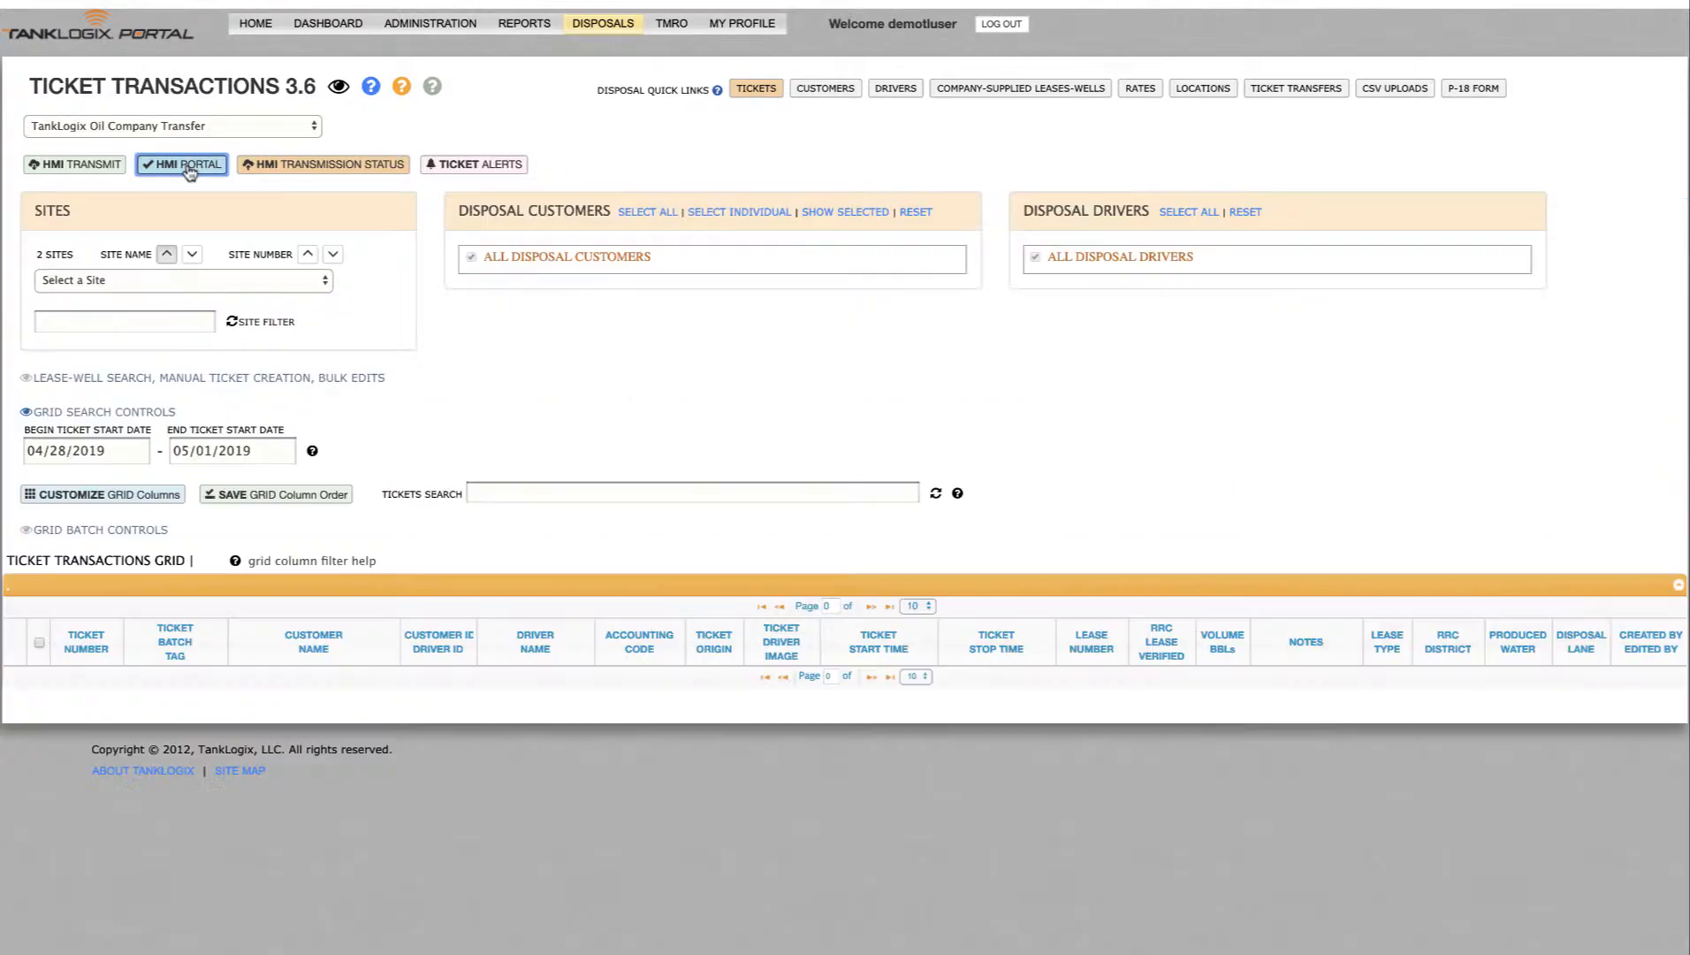
# - Refresh the remote HMI transmission status grid, check both sites' messages, and close the panel
pyautogui.click(342, 172)
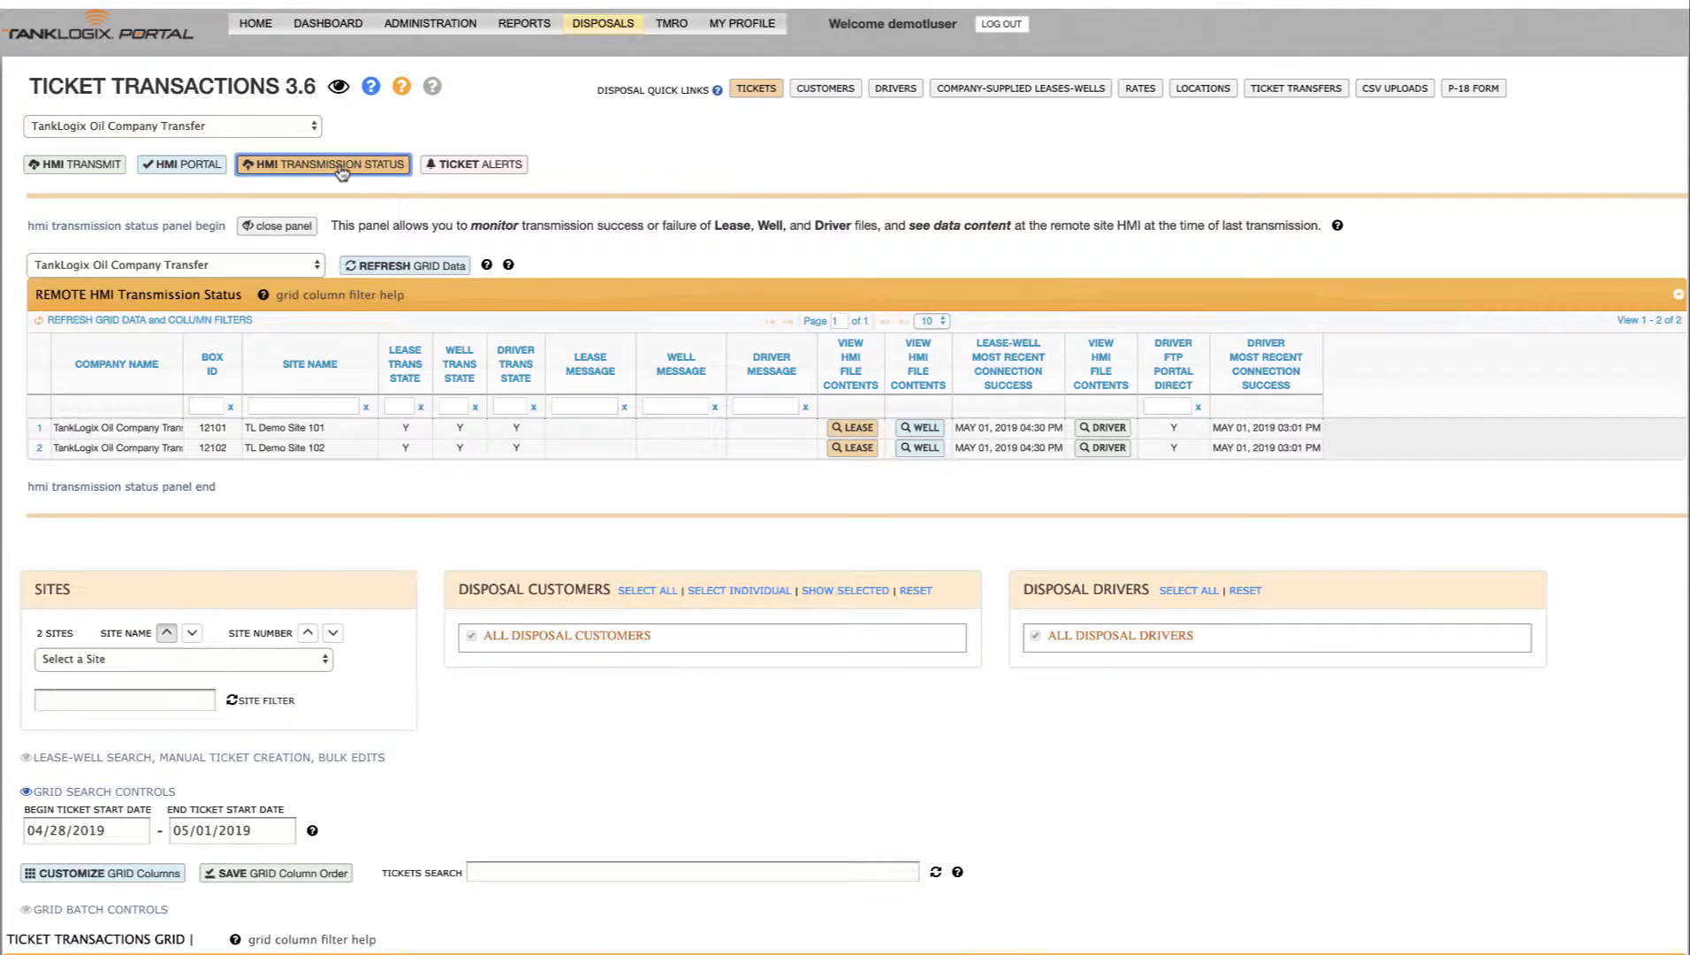
pyautogui.click(405, 267)
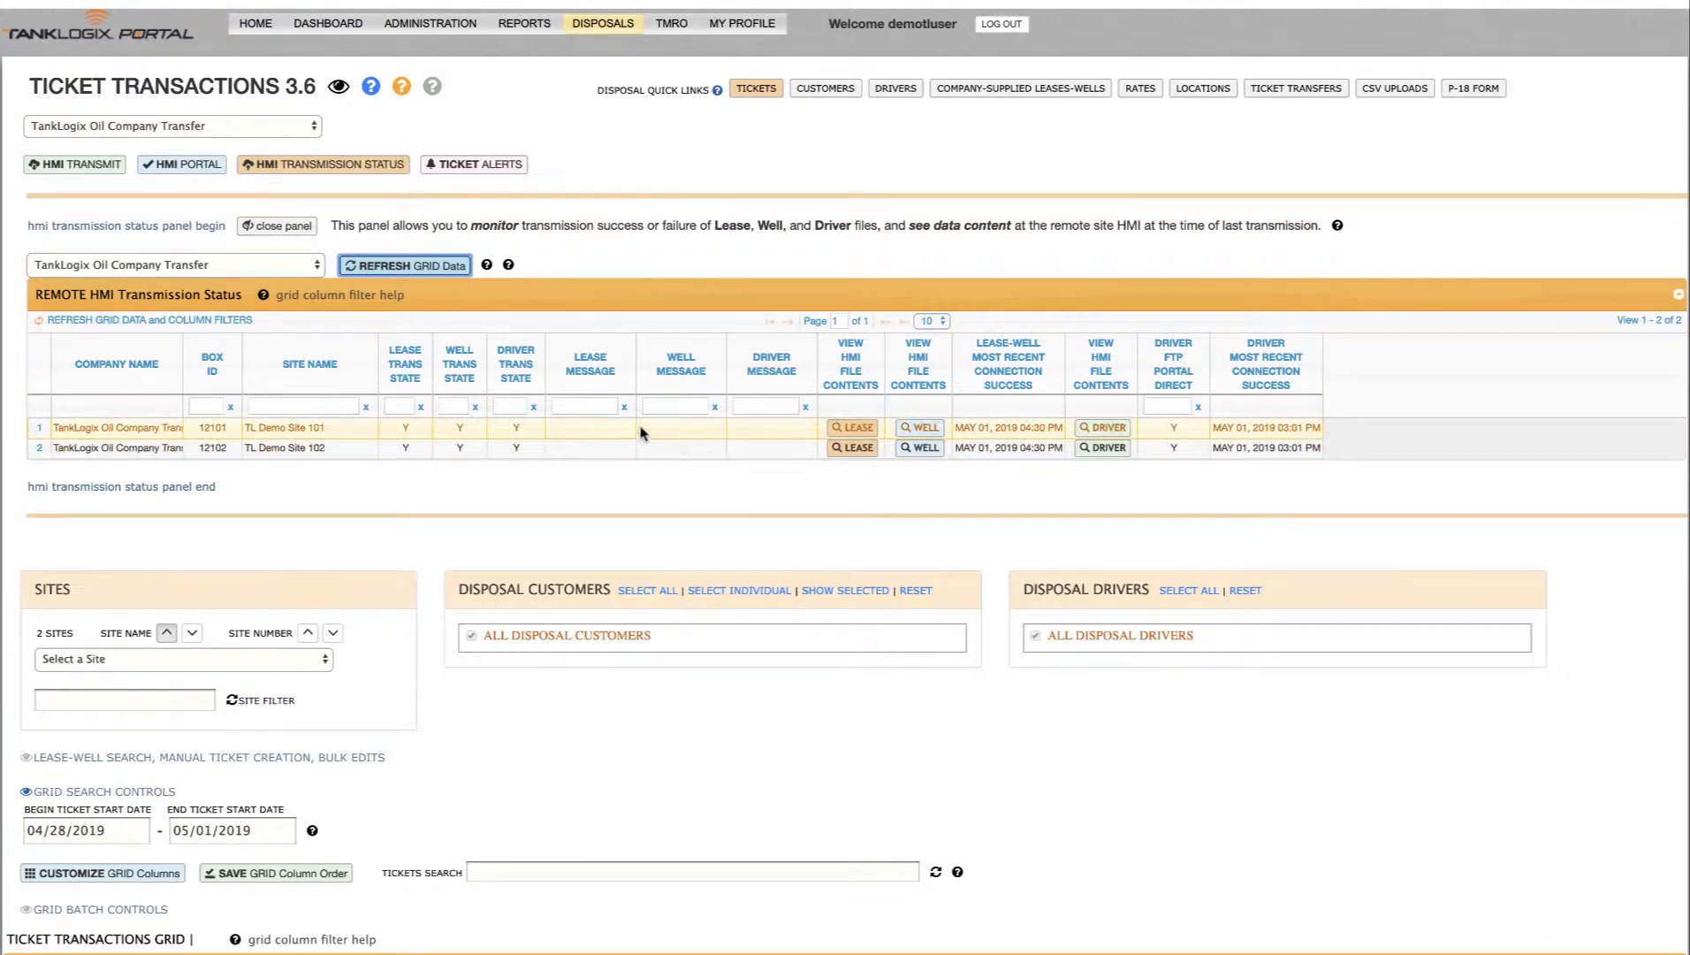
pyautogui.click(277, 227)
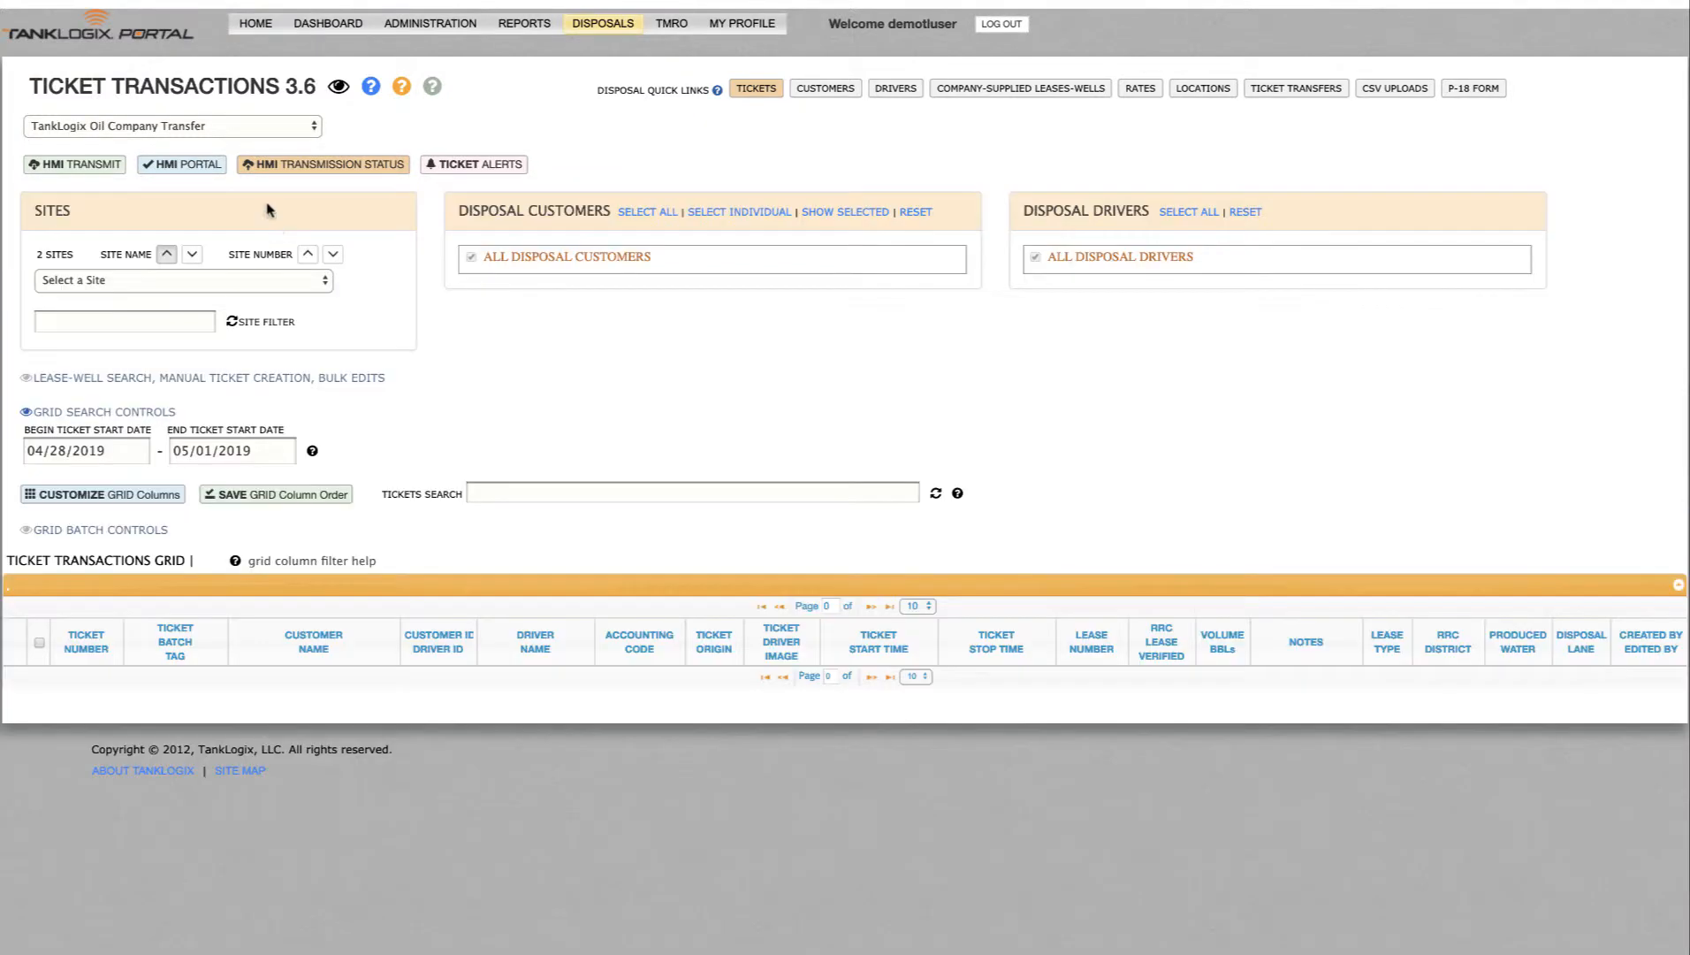
# - View the transmitted HMI portal lease and well data for TL Demo Site 101 / 12101 and TL Demo Site 102 / 12102
pyautogui.click(187, 165)
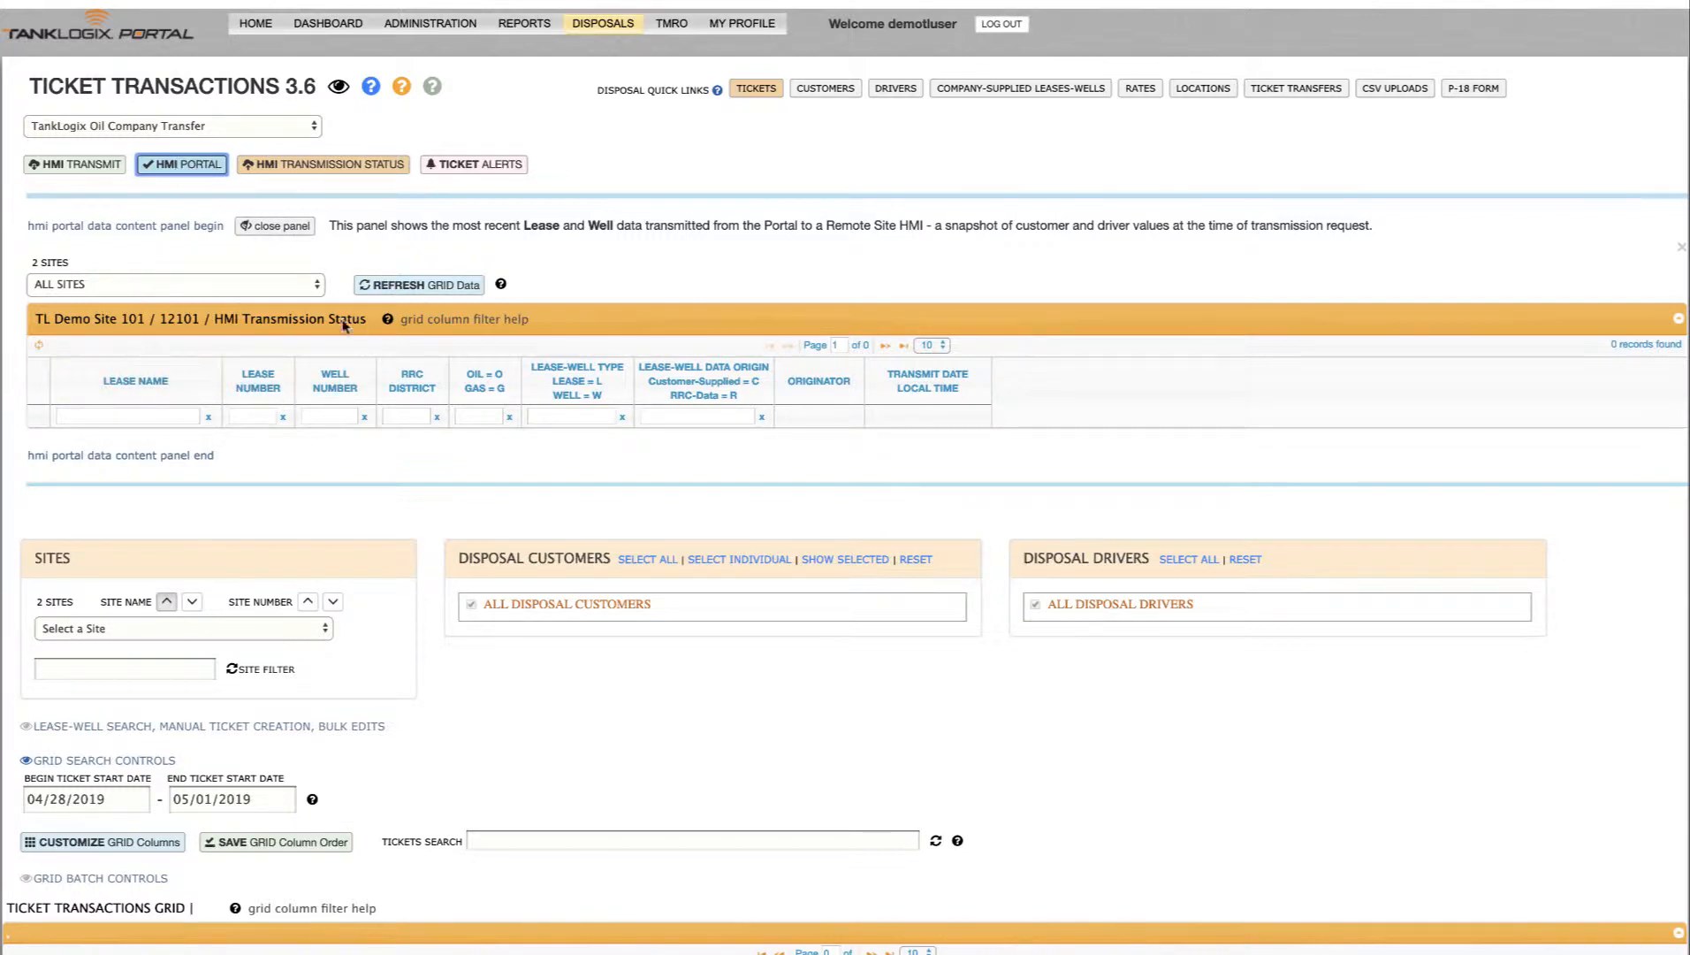
pyautogui.click(121, 289)
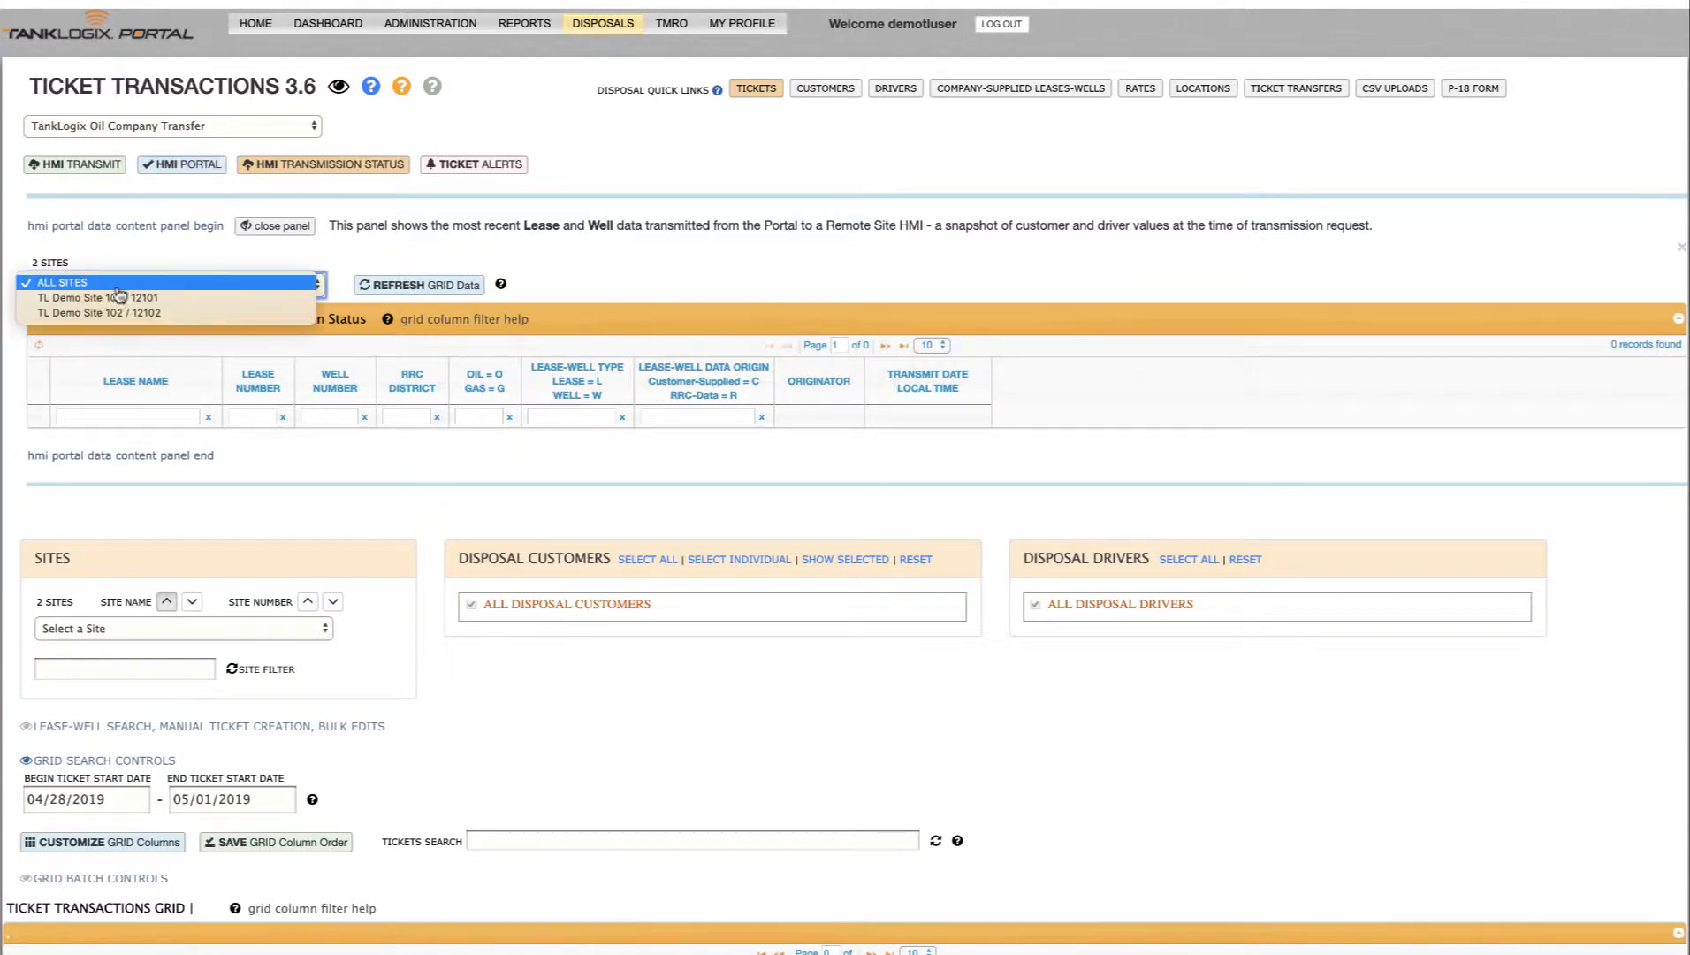
pyautogui.click(124, 299)
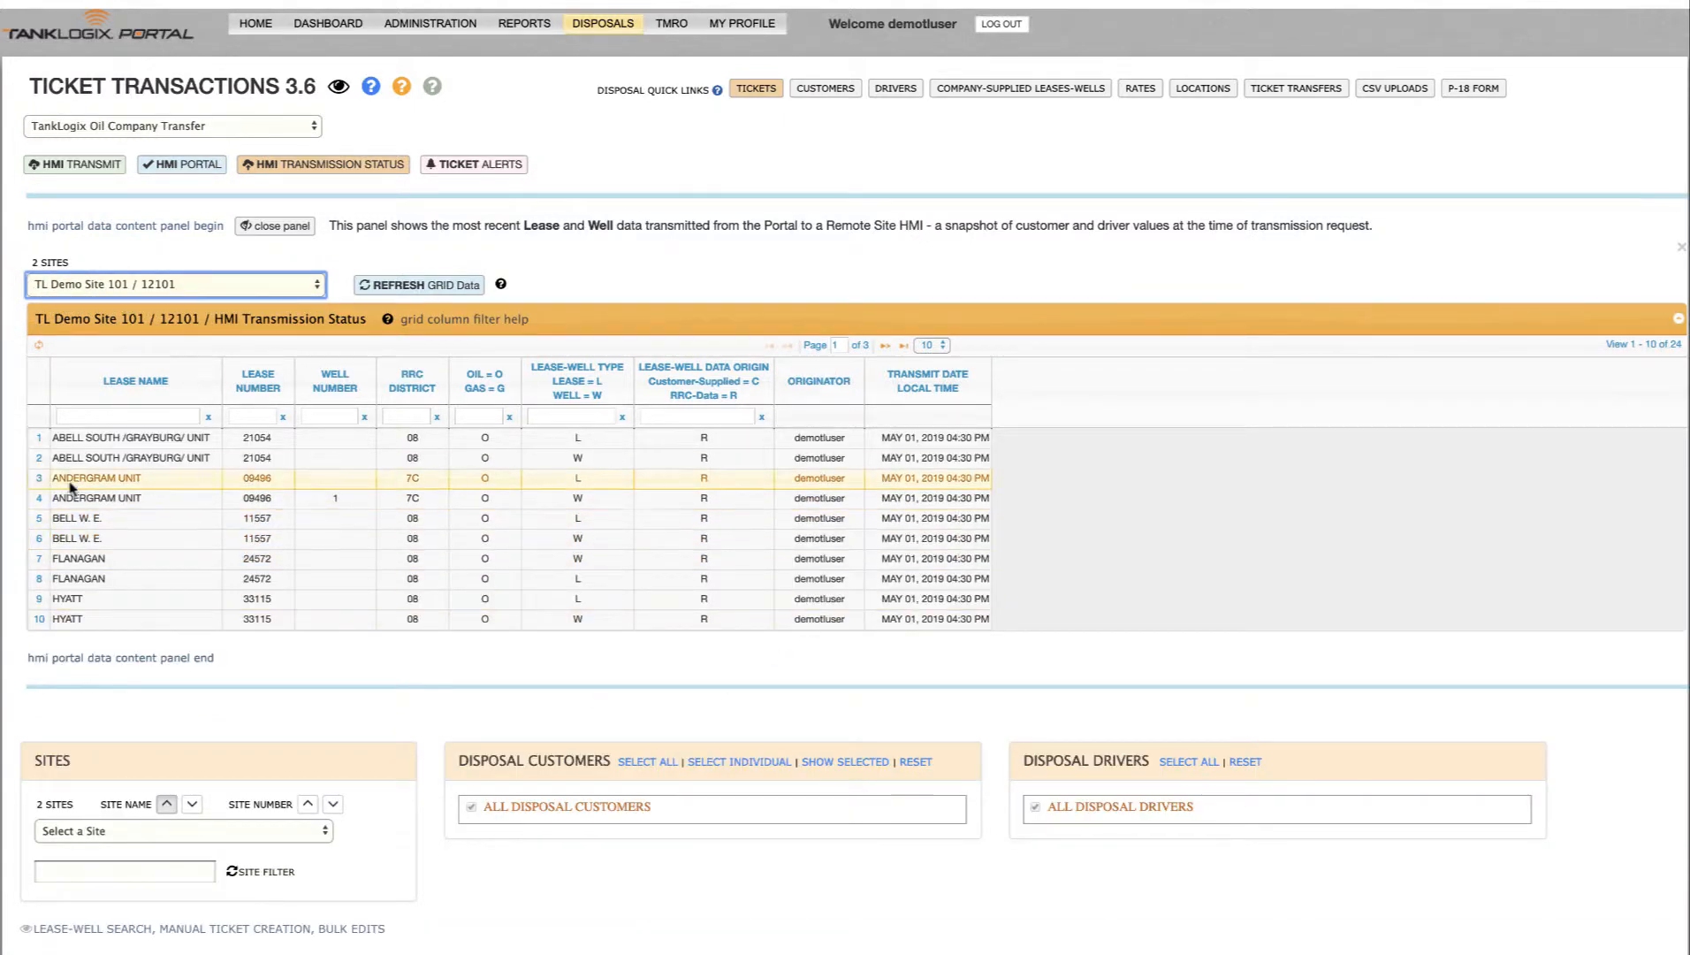
pyautogui.click(265, 290)
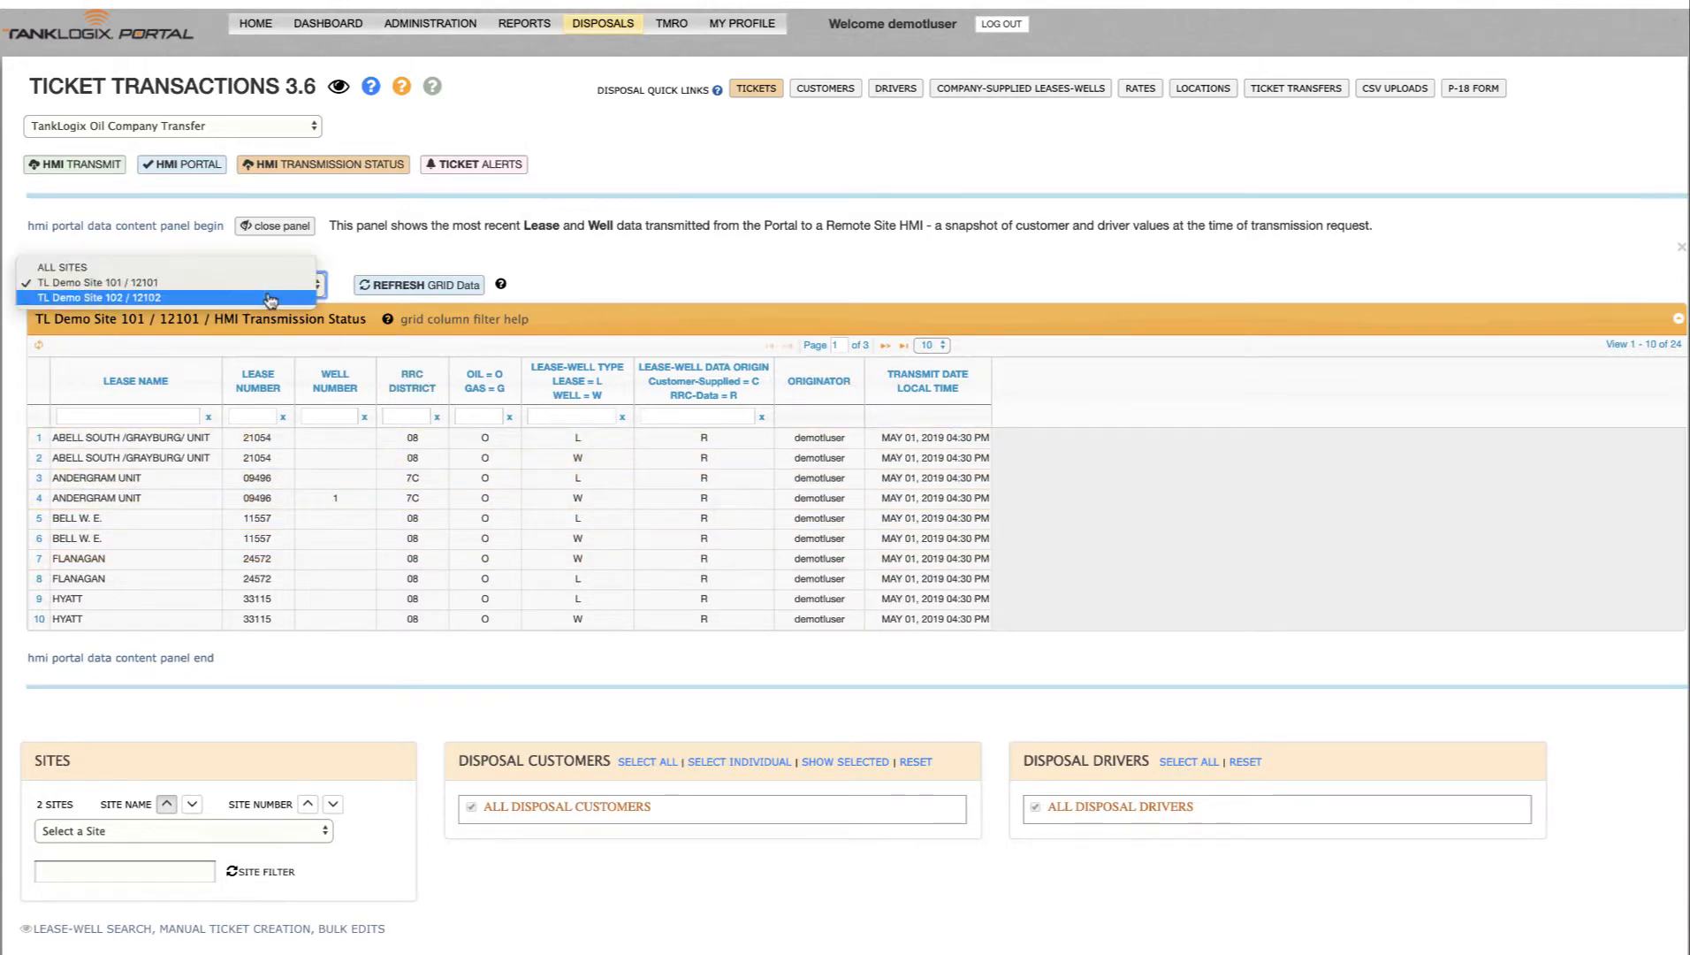
pyautogui.click(252, 299)
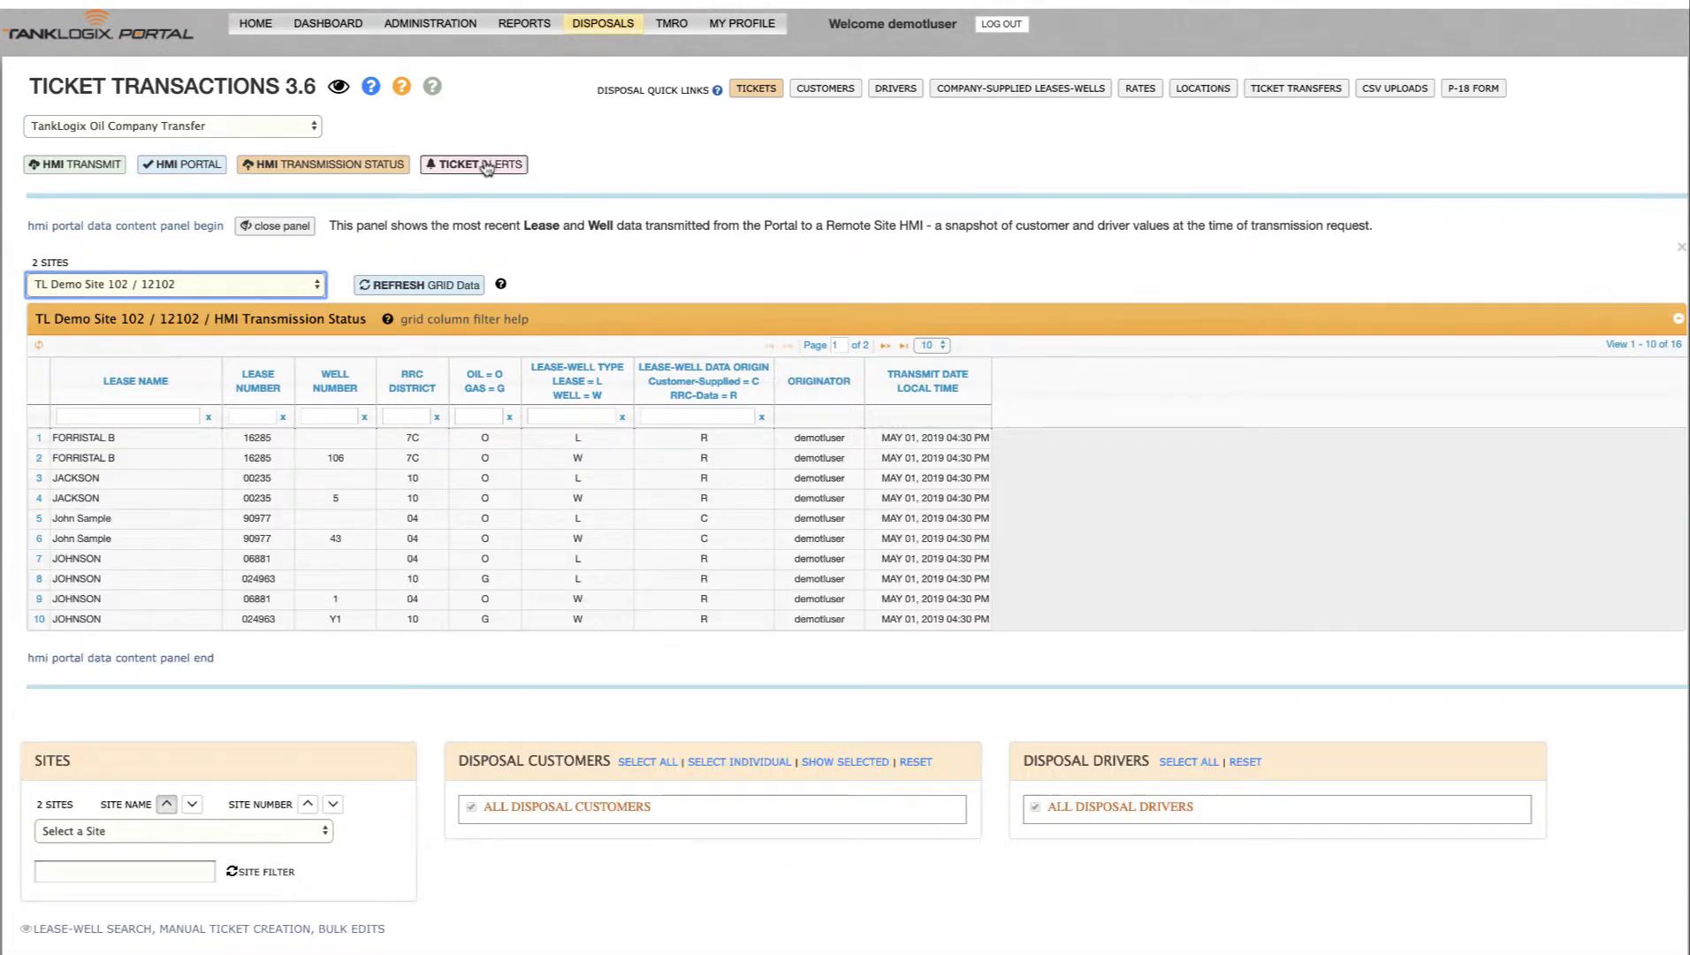
# - Review the ticket data and image alerts for the sites, closing the HMI portal and ticket alerts panels
pyautogui.click(466, 170)
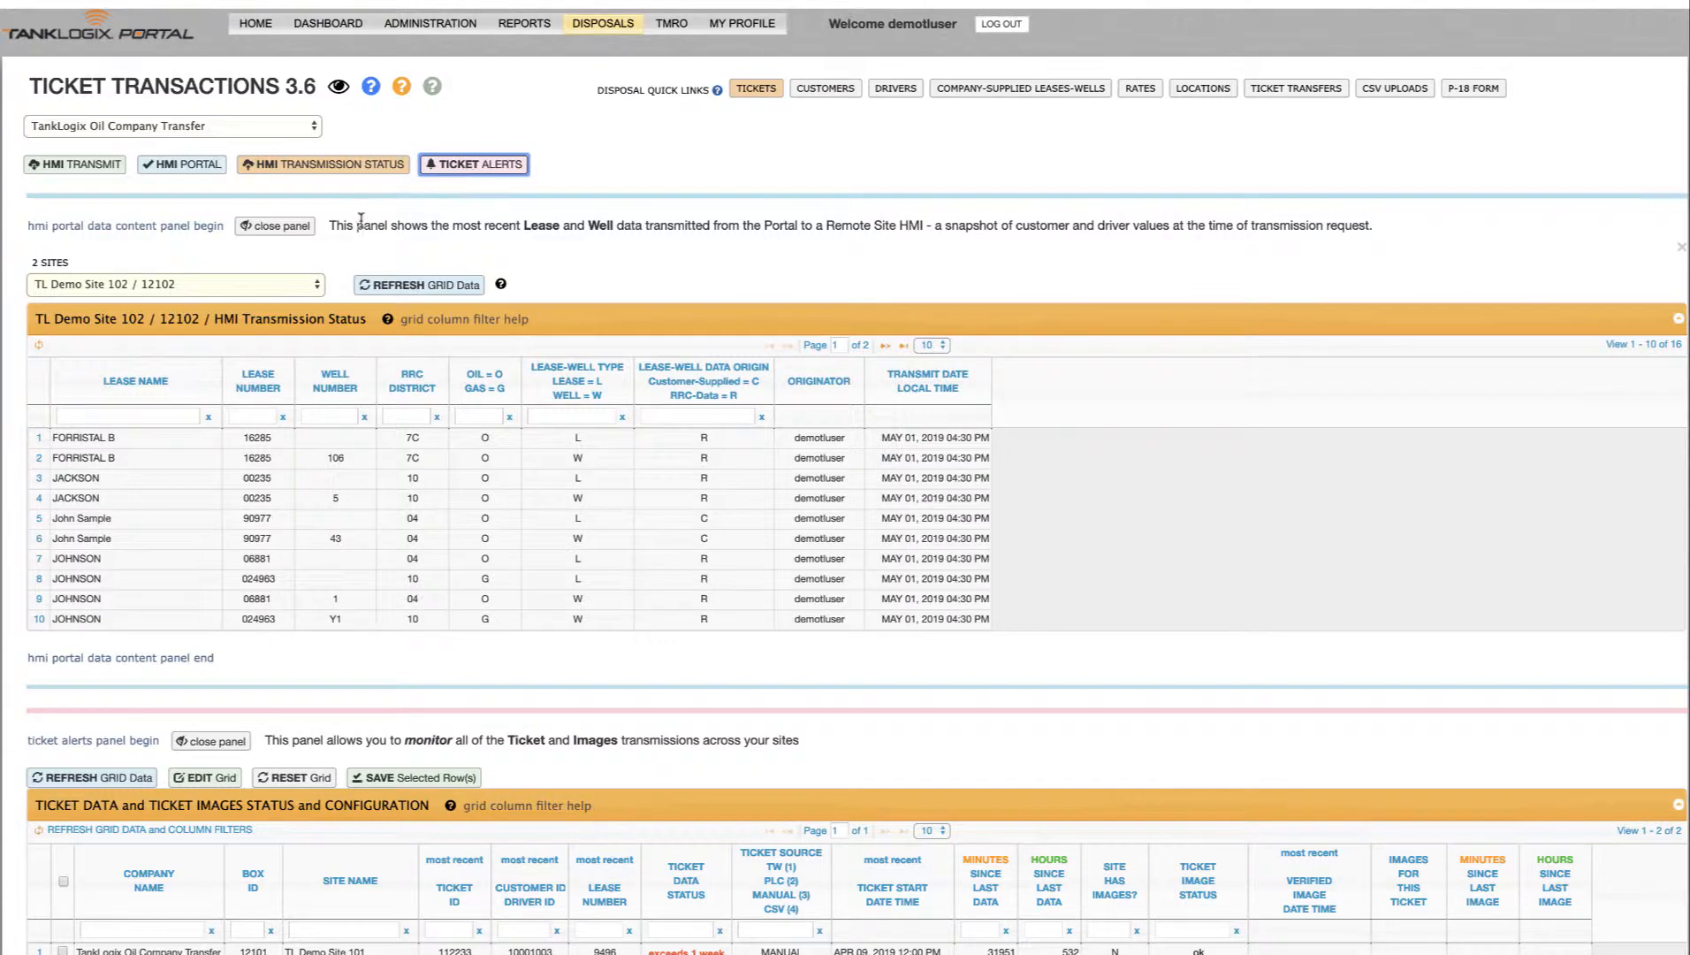
pyautogui.click(274, 225)
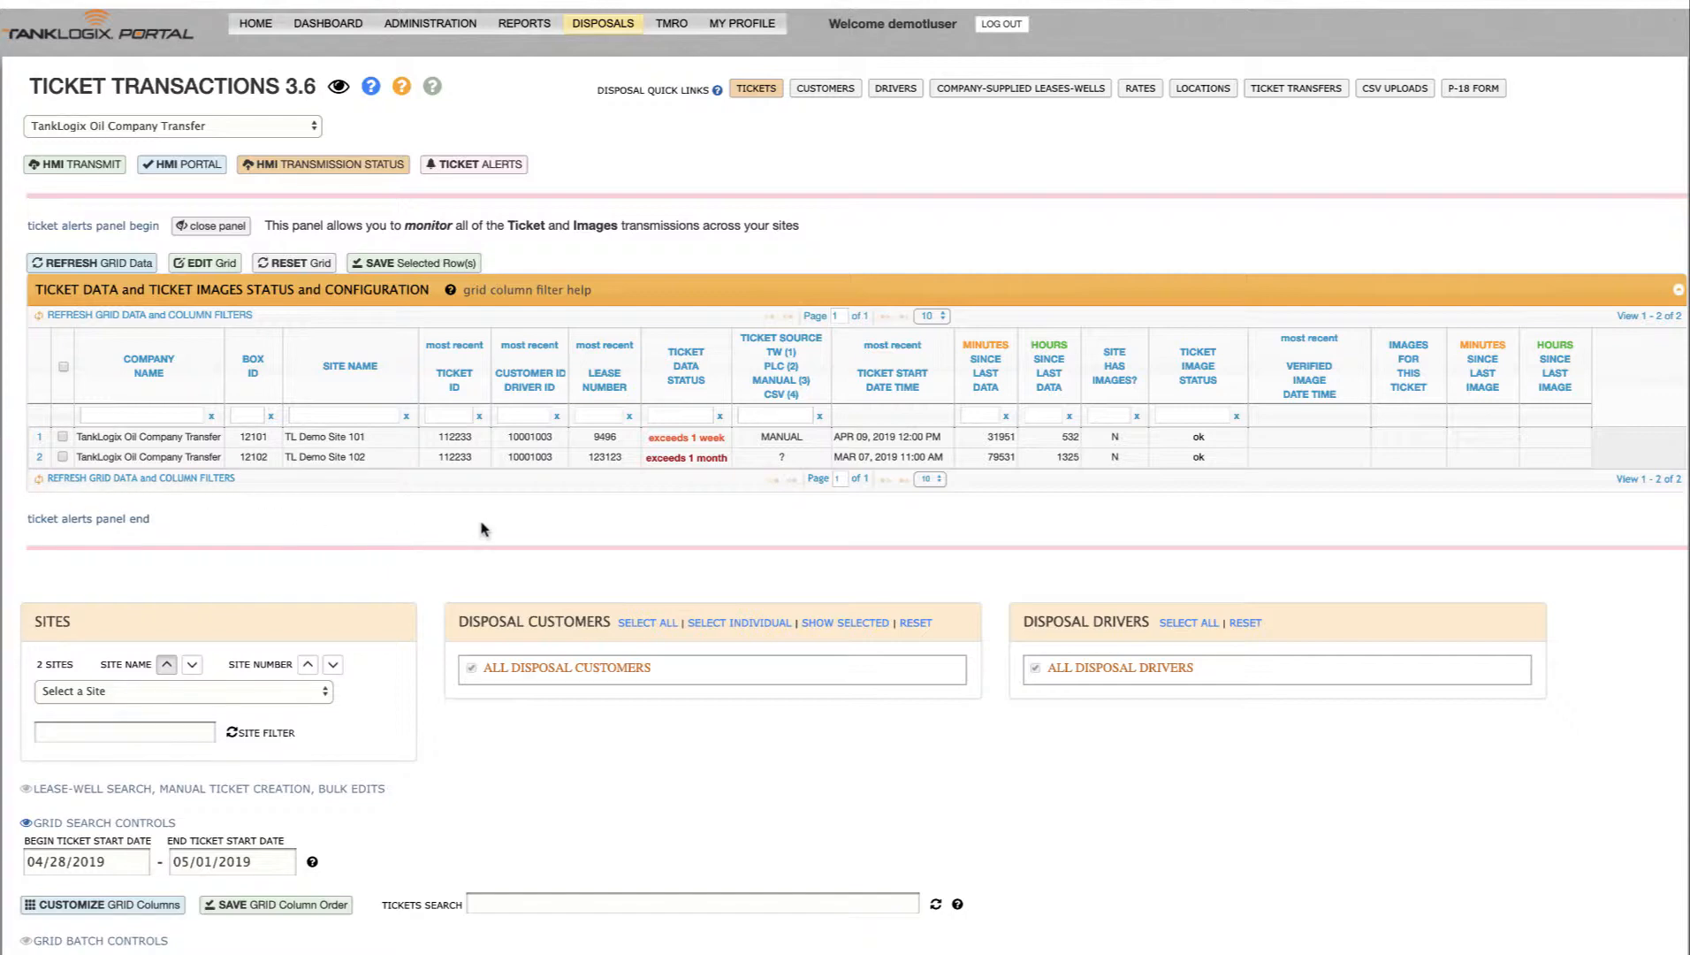
pyautogui.click(226, 228)
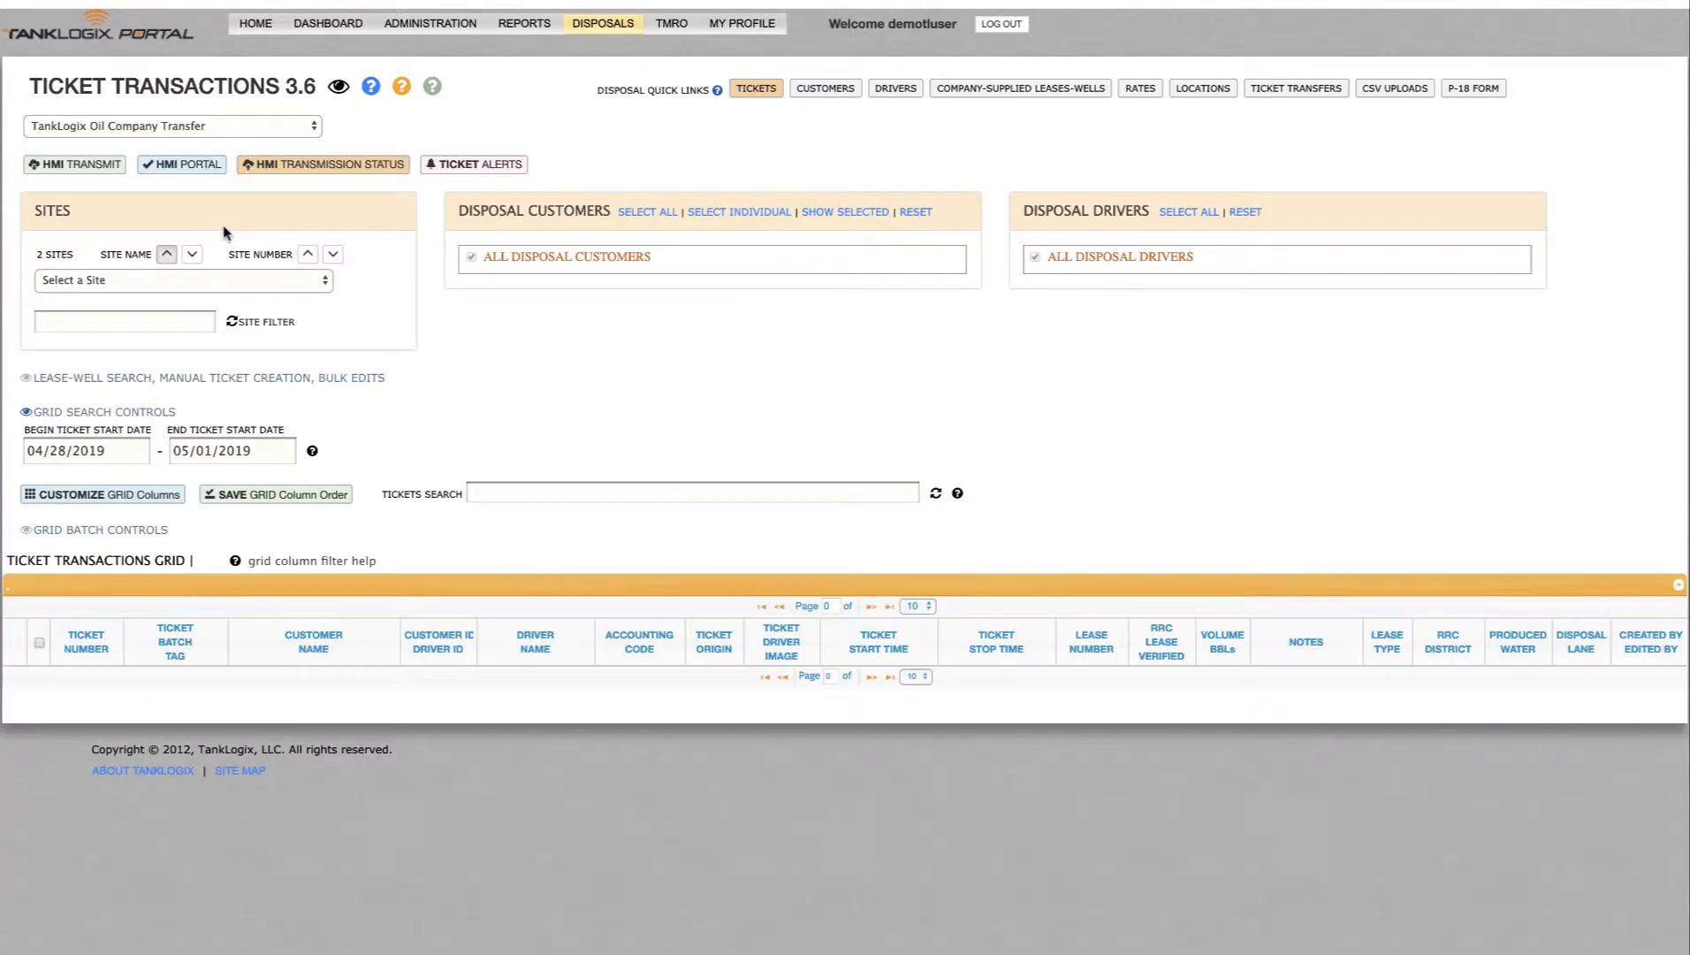
# - Load the ticket transactions grid for TL Demo Site 101 / 12101 and switch it to TL Demo Site 102 / 12102
pyautogui.click(109, 281)
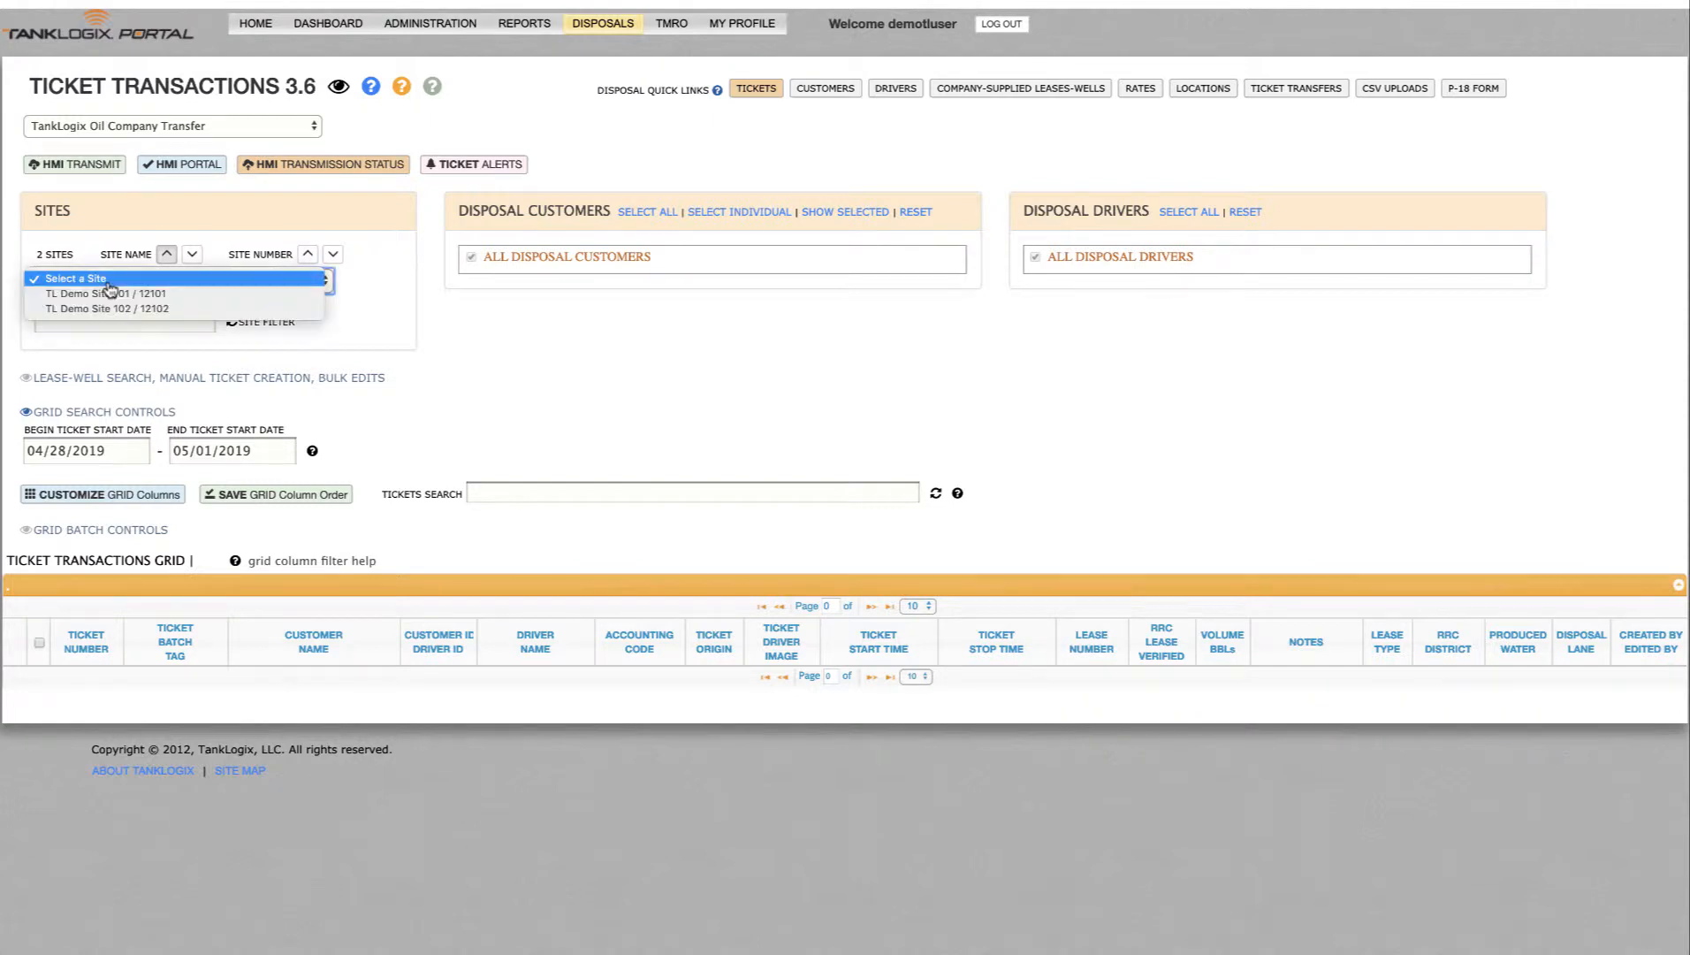
pyautogui.click(191, 295)
pyautogui.click(175, 290)
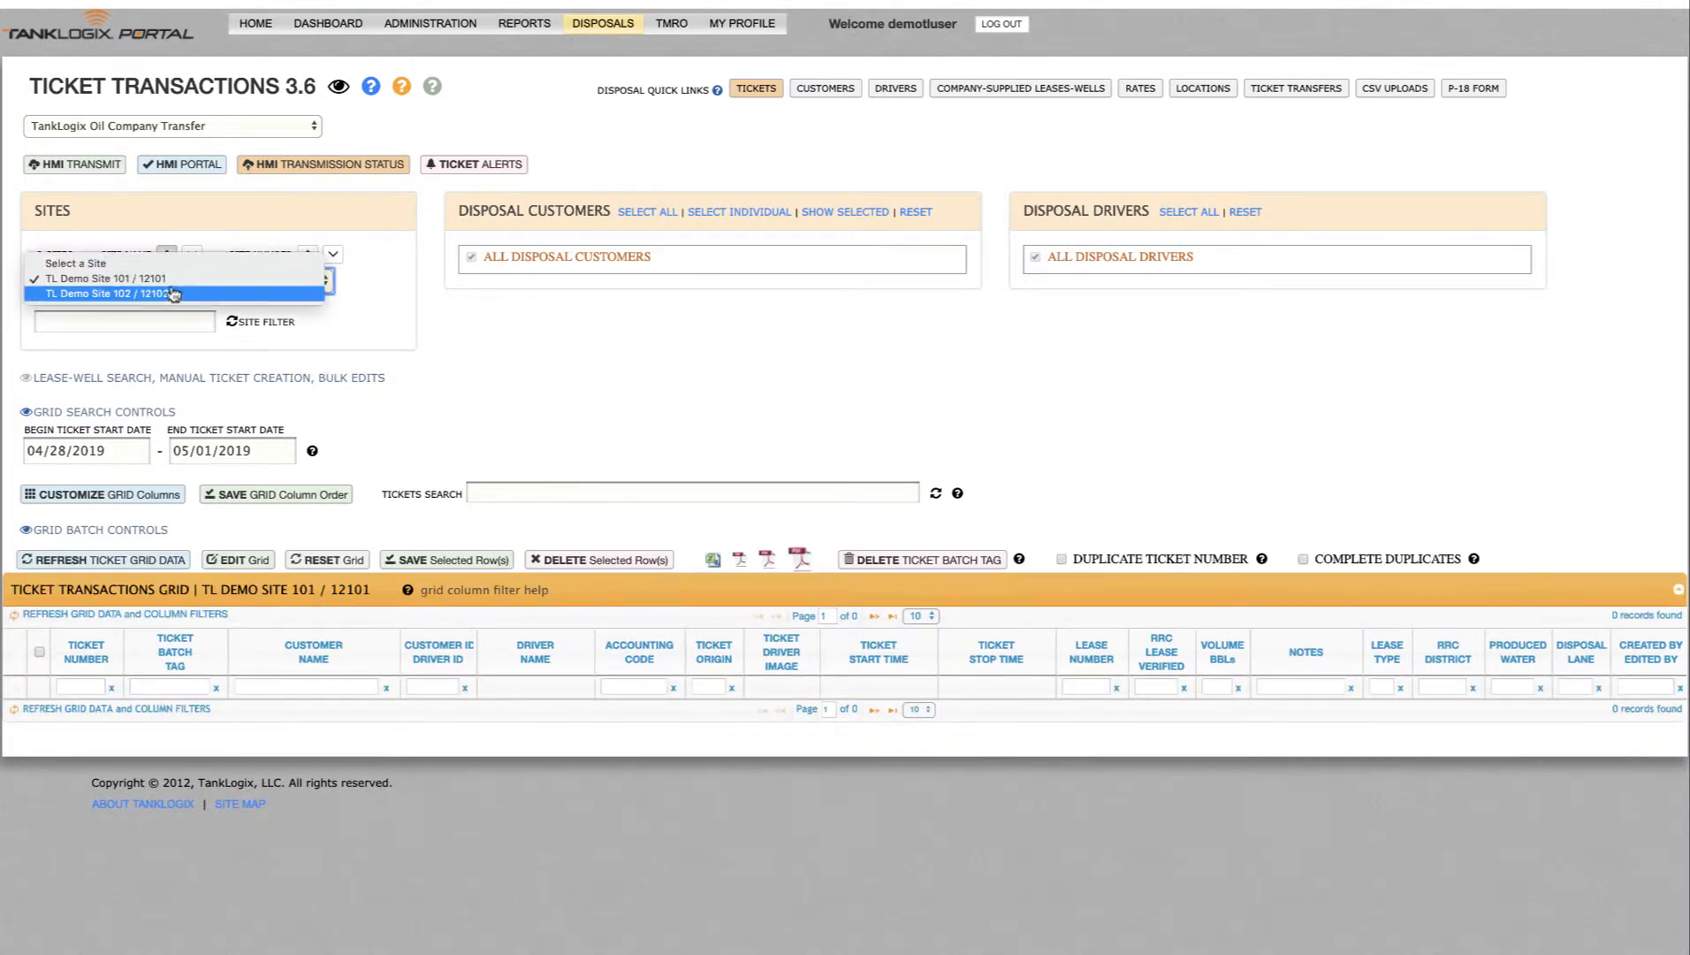
pyautogui.click(173, 295)
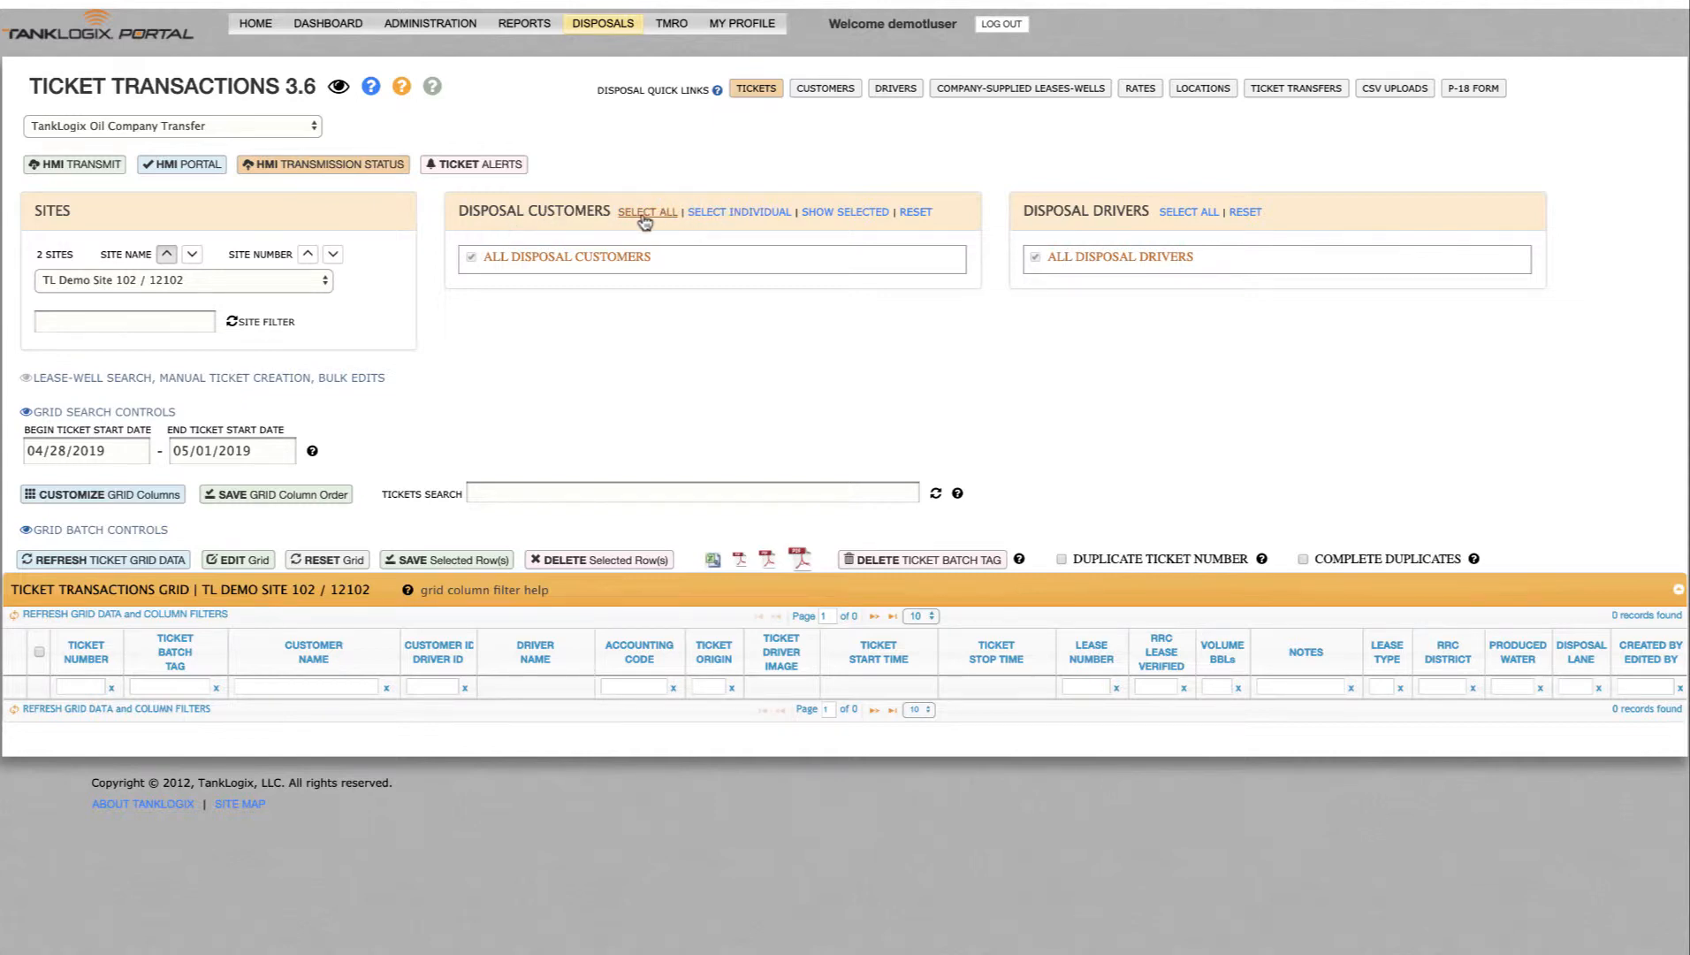
# - Restrict the tickets to the individual disposal customer Customer 1000 / 1000 with all of its drivers selected
pyautogui.click(736, 214)
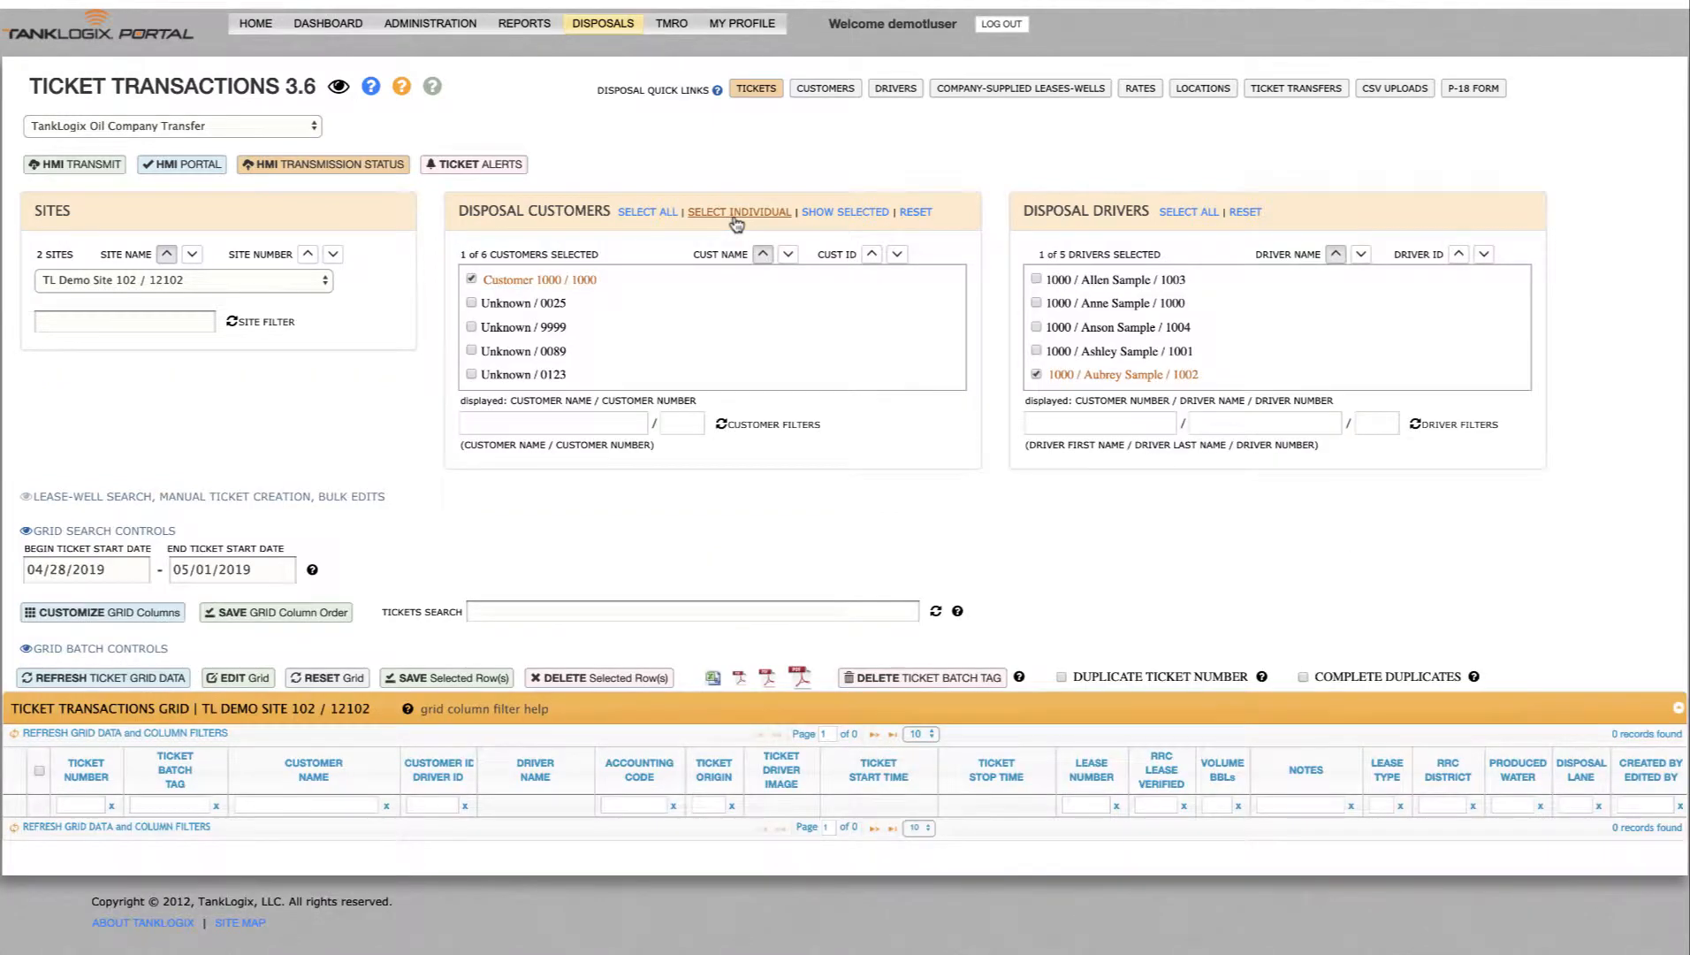
pyautogui.click(541, 281)
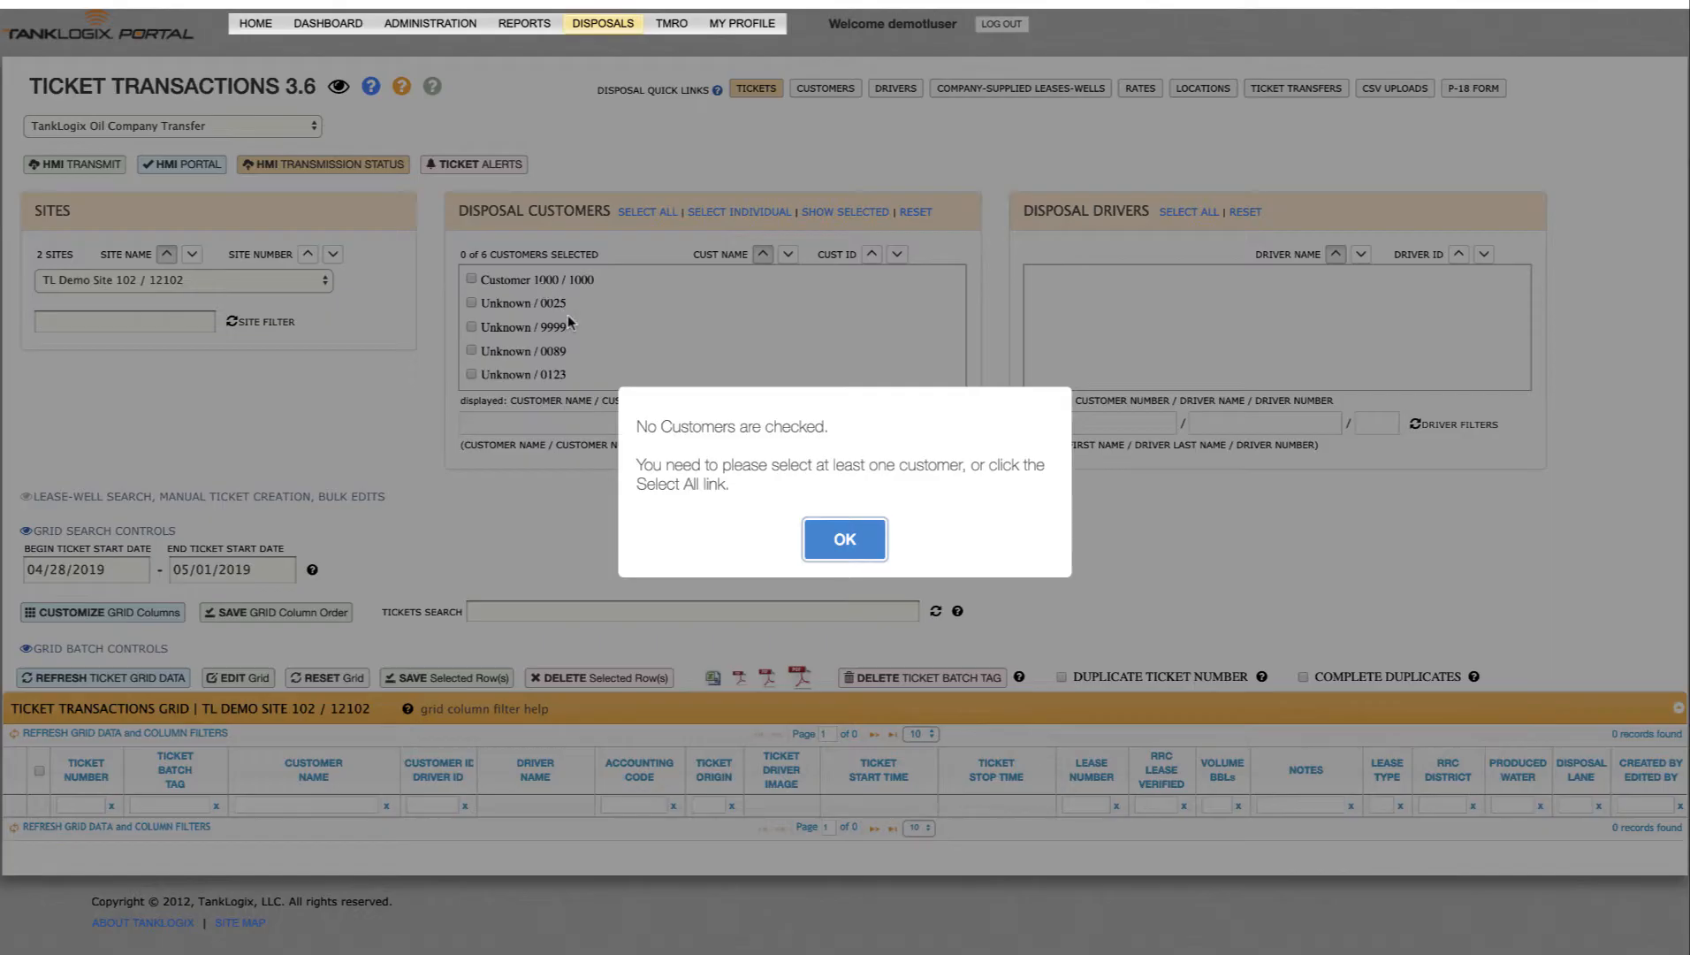
pyautogui.click(831, 537)
pyautogui.click(520, 283)
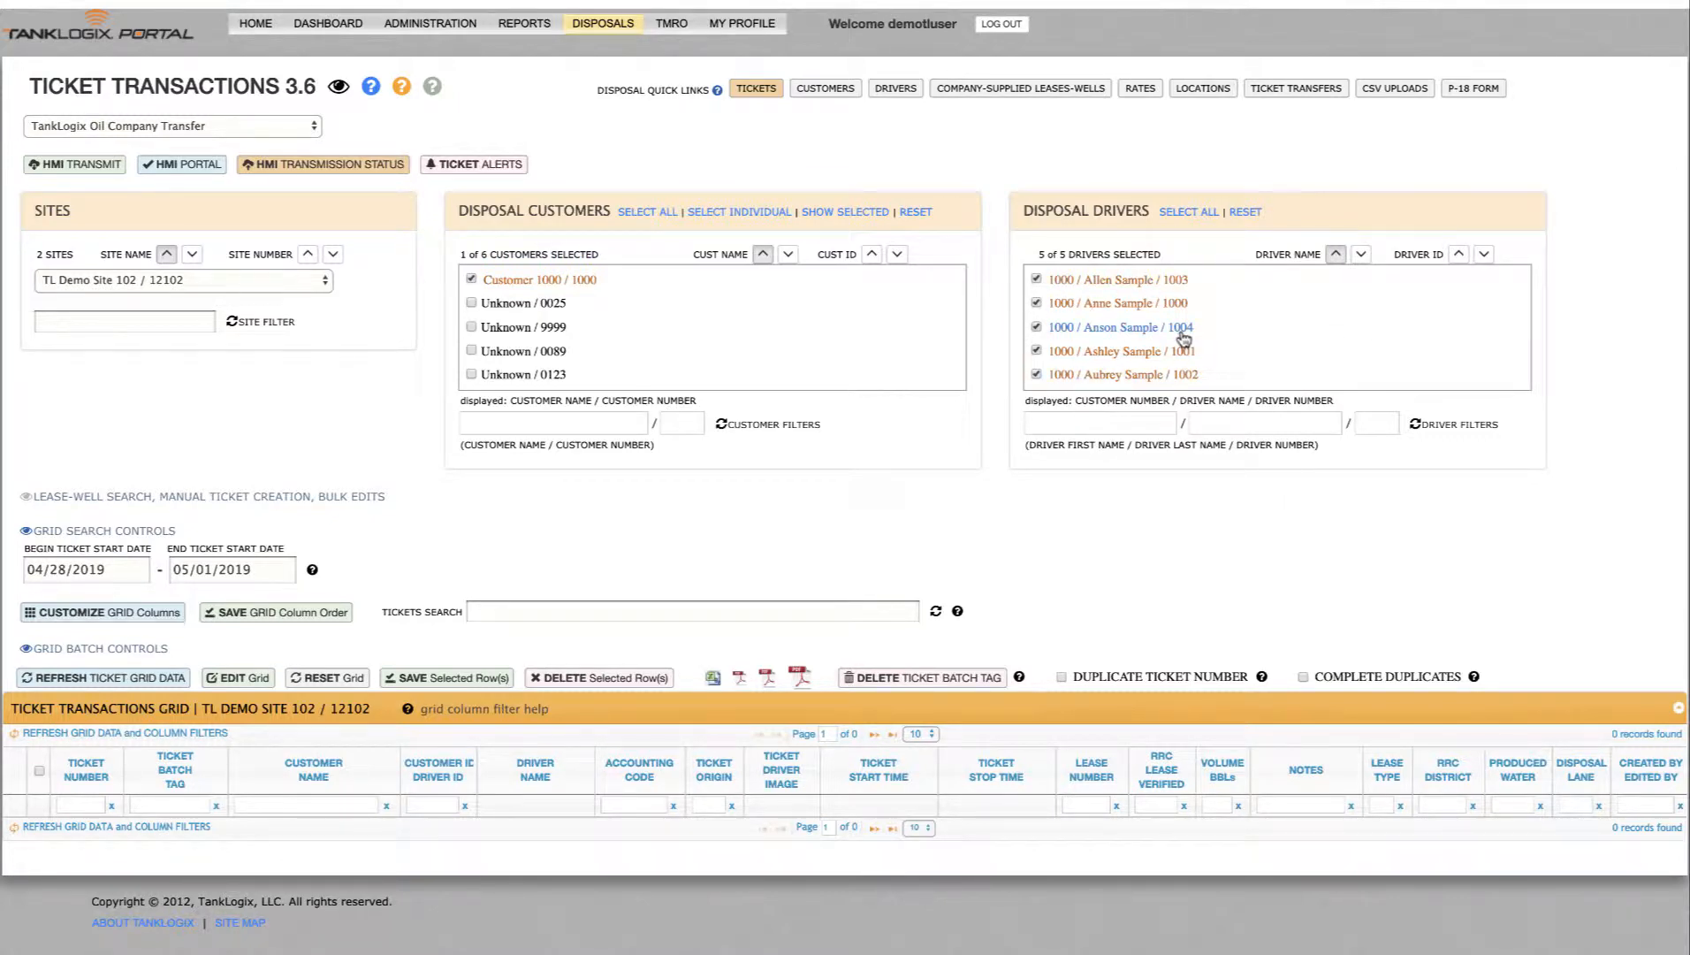
# - Set the begin ticket start date to 04/28/2018 and reload the ticket grid
pyautogui.click(95, 569)
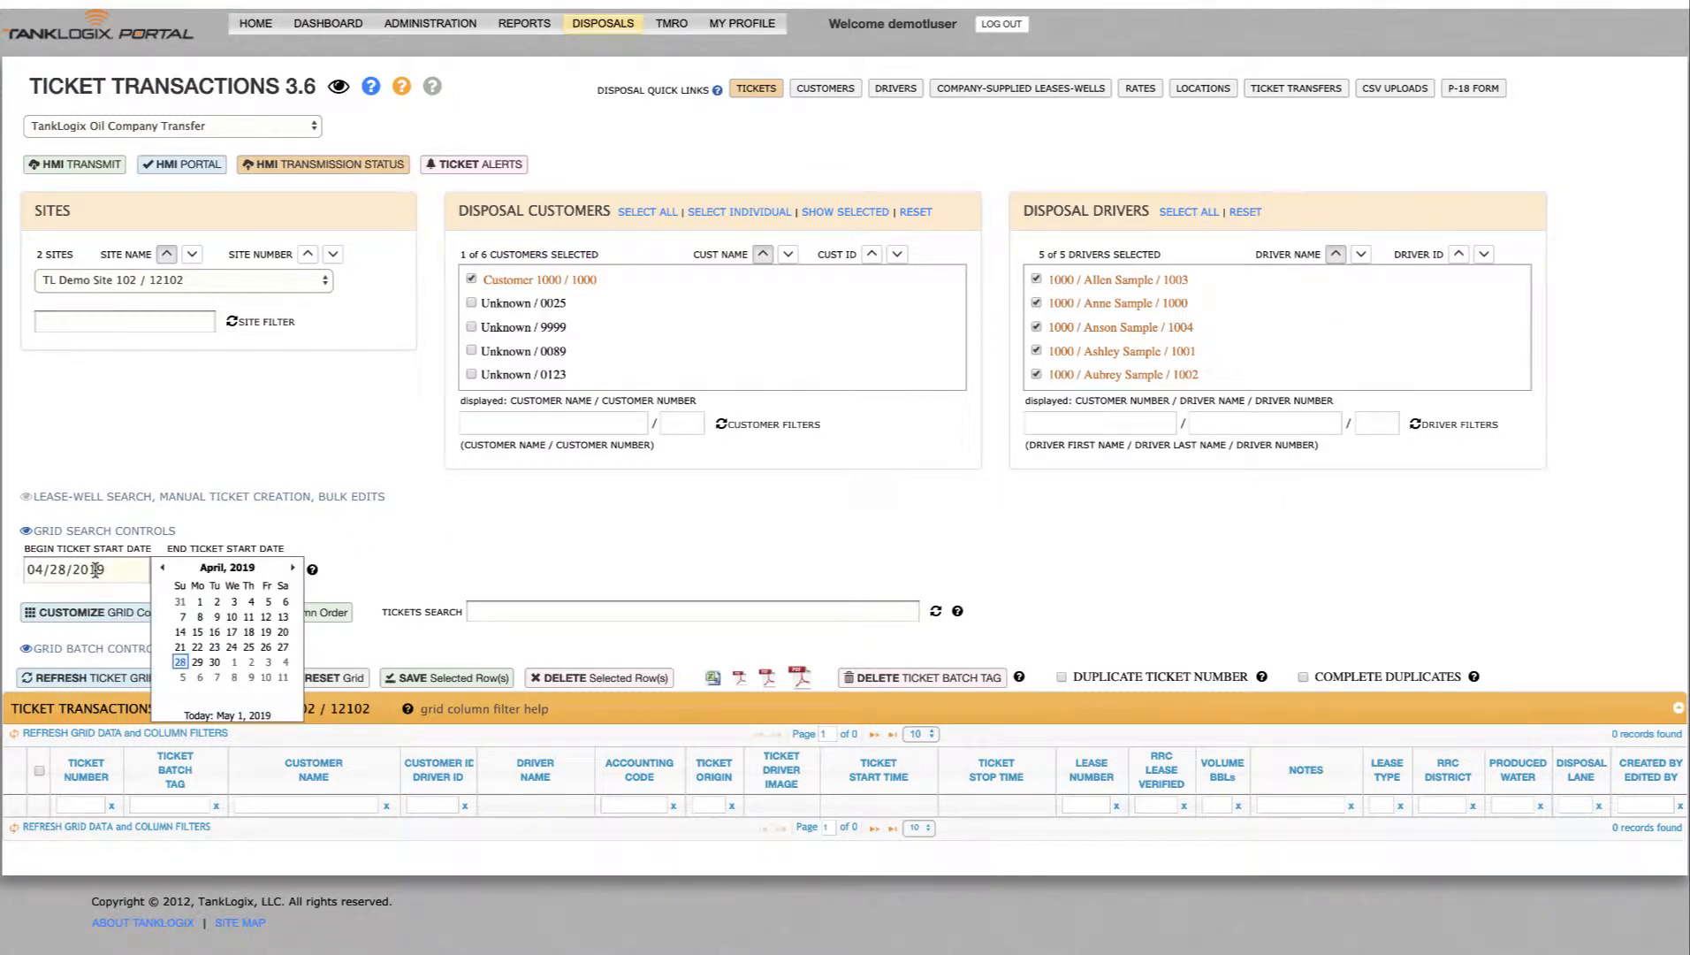
pyautogui.press('Right')
pyautogui.press('BackSpace')
pyautogui.write('8')
pyautogui.click(422, 545)
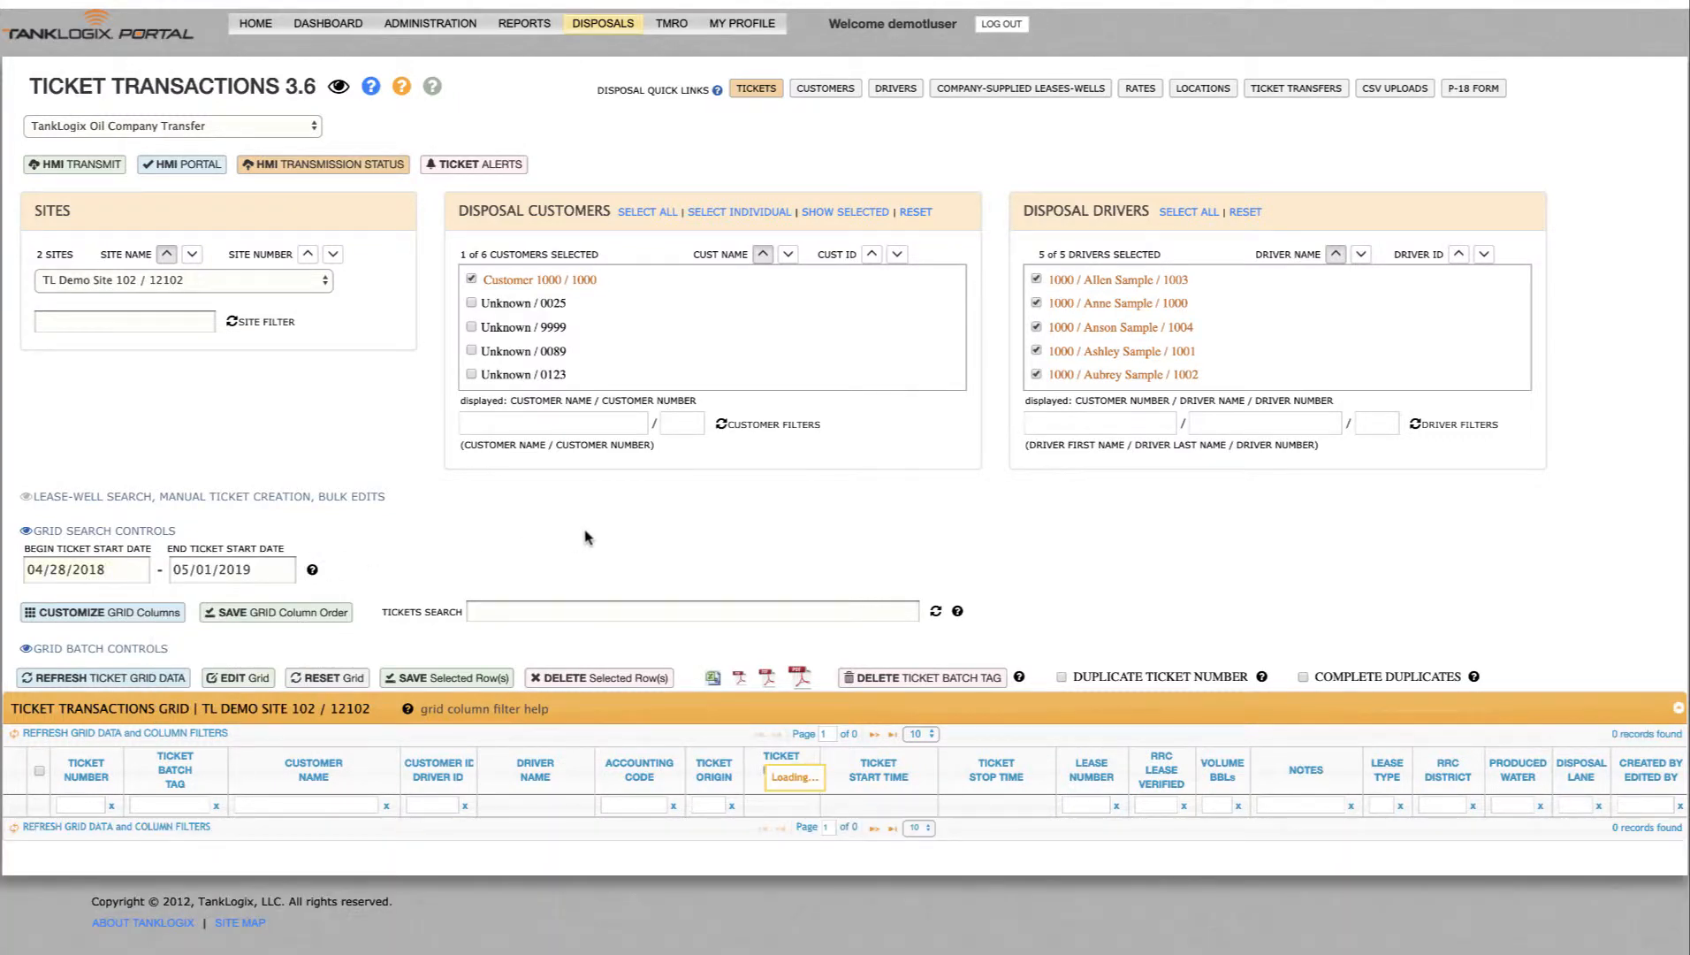
# - Limit the ticket grid to the driver with ID 1000, and restore the selection to all disposal customers and drivers
pyautogui.scroll(-2, 593, 534)
pyautogui.scroll(-1, 593, 535)
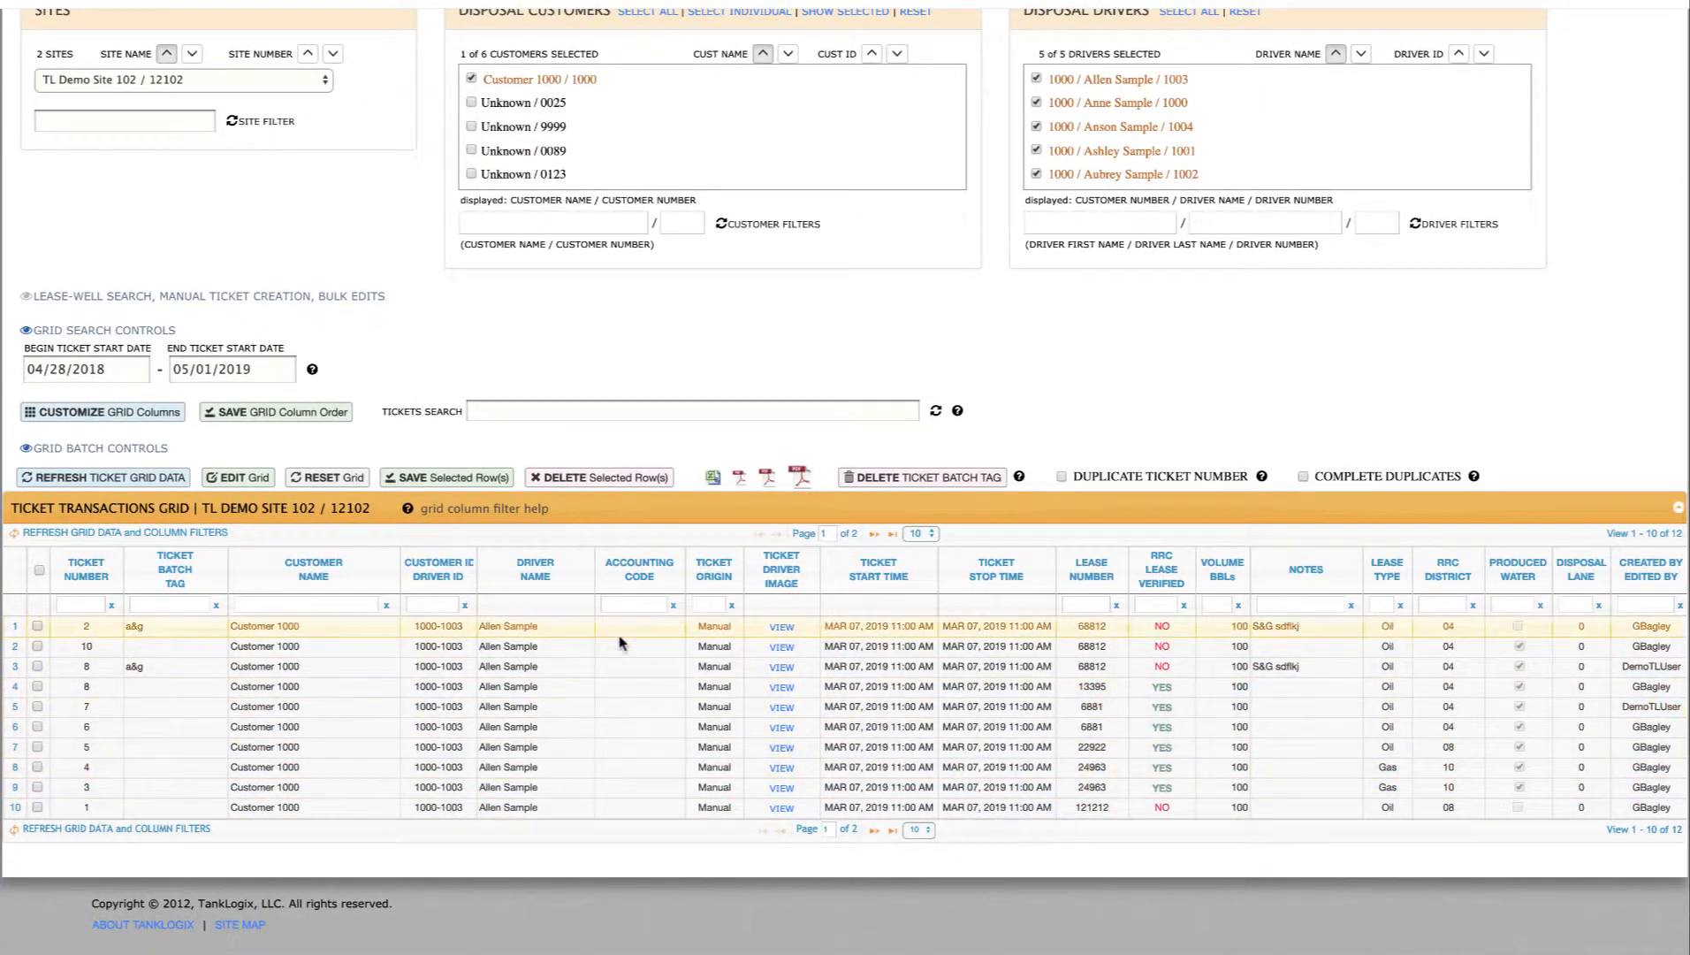
pyautogui.scroll(3, 621, 643)
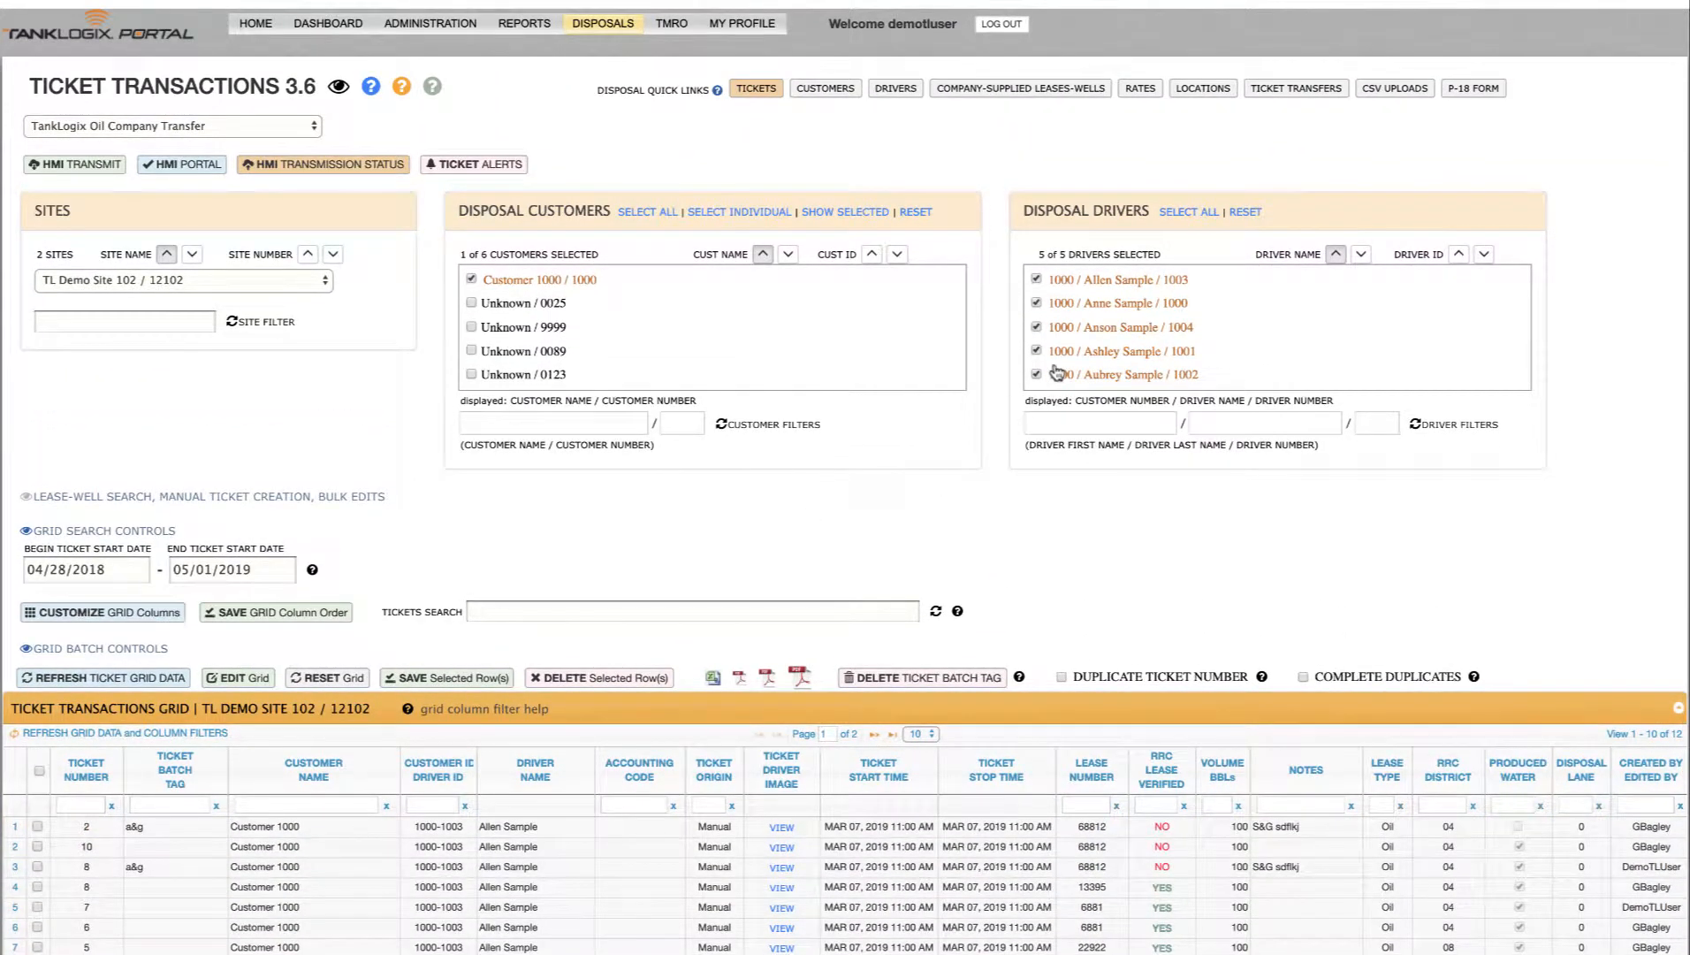
pyautogui.click(1104, 376)
pyautogui.click(1103, 351)
pyautogui.click(1100, 328)
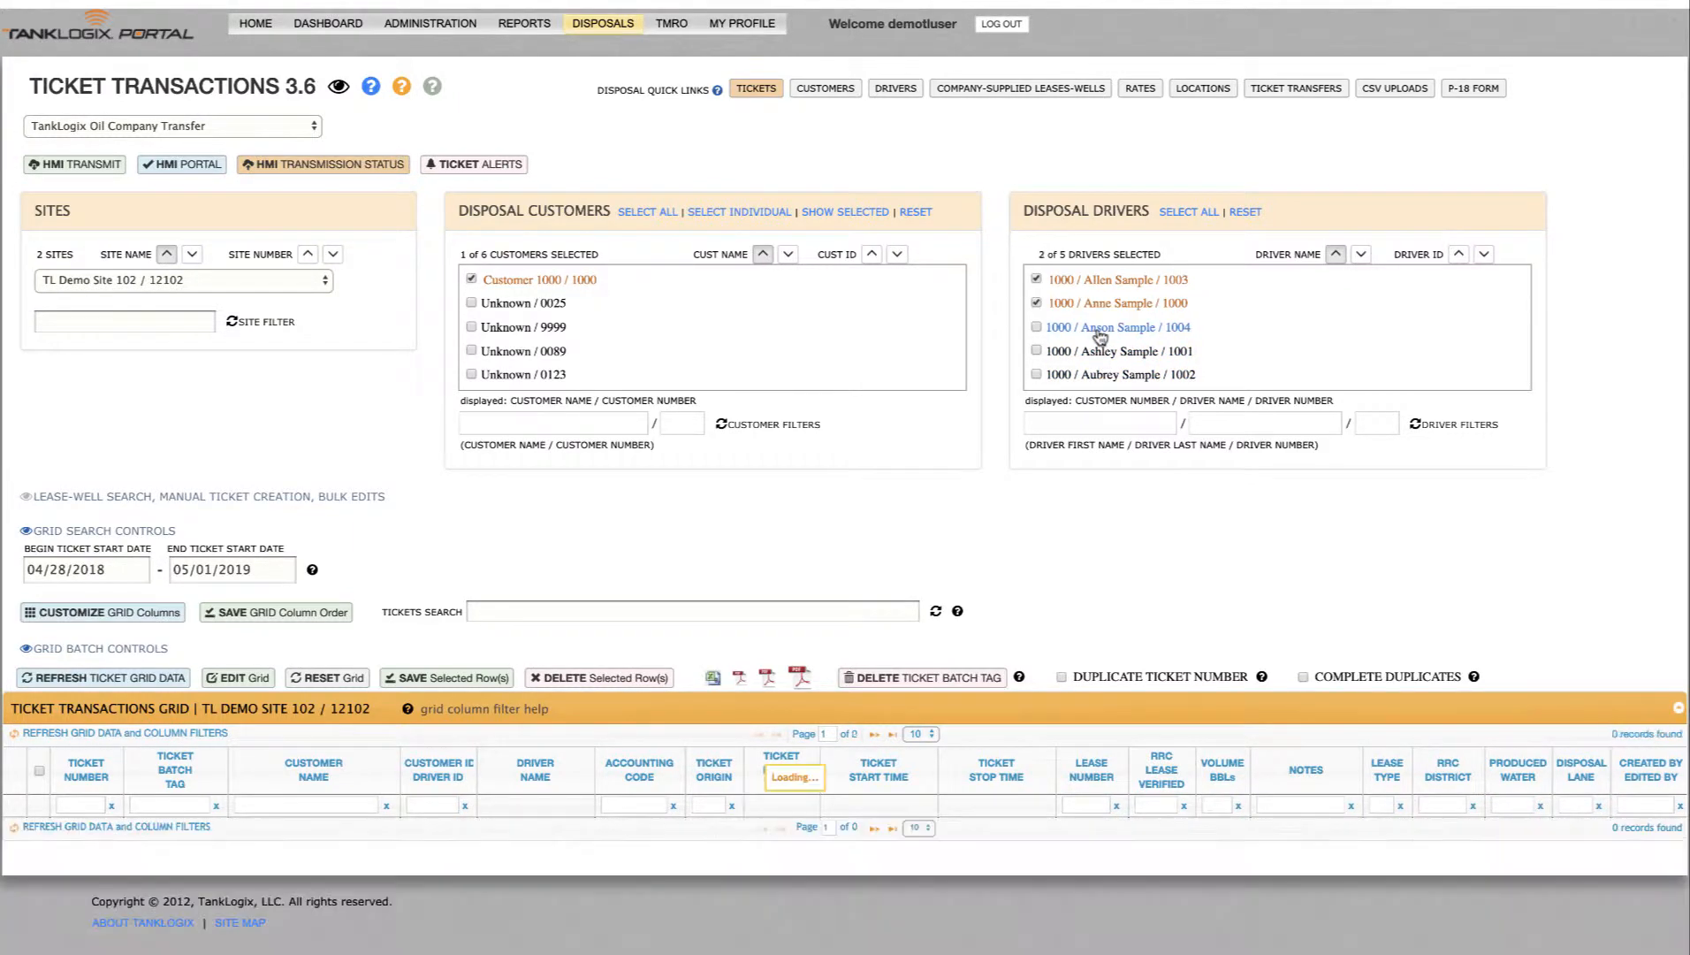
pyautogui.click(1097, 280)
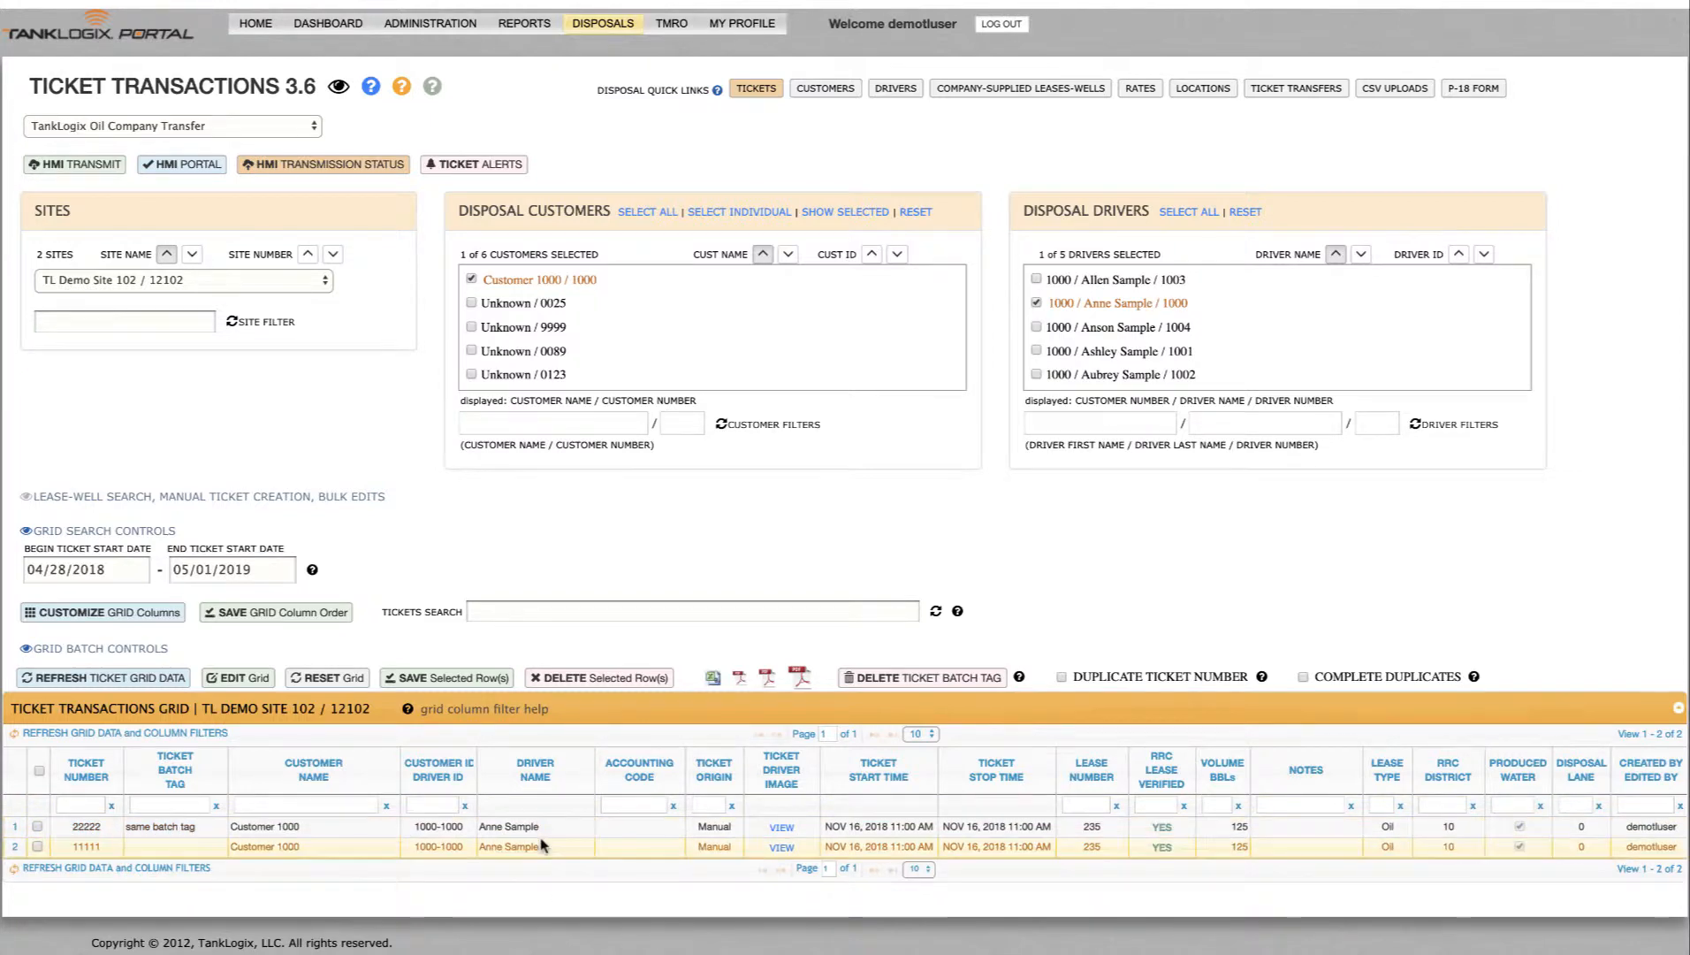
pyautogui.click(646, 213)
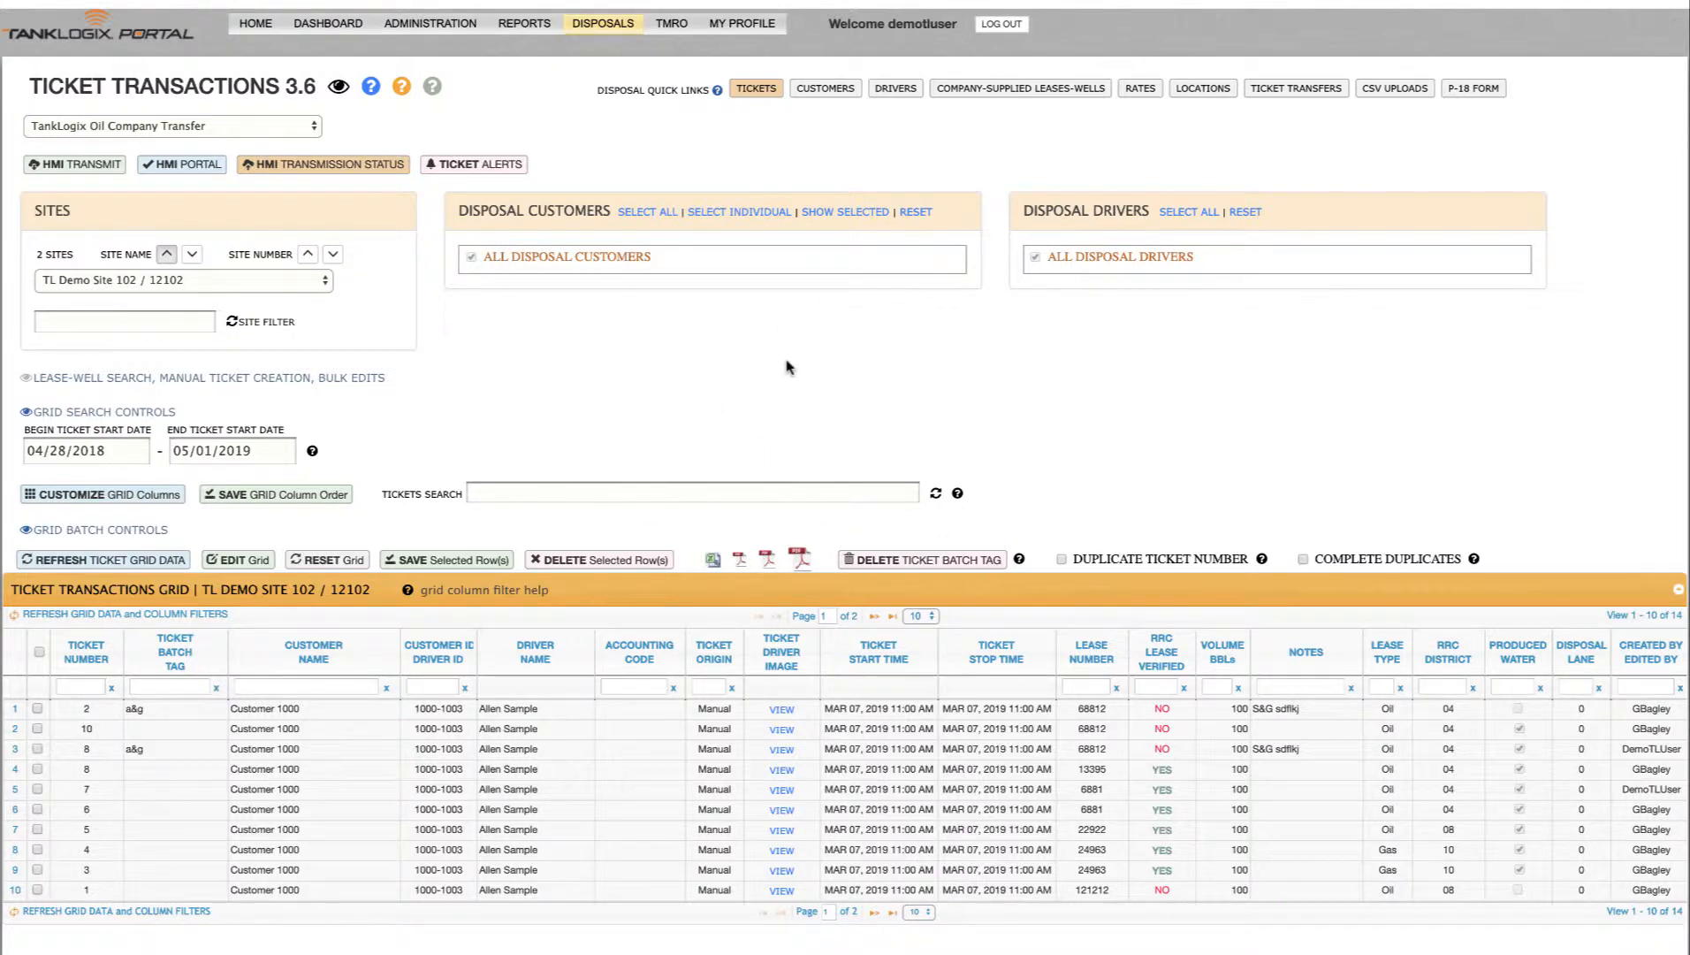
# - Open the lease-well search and filter the leases by the lease name Anderson
pyautogui.click(163, 379)
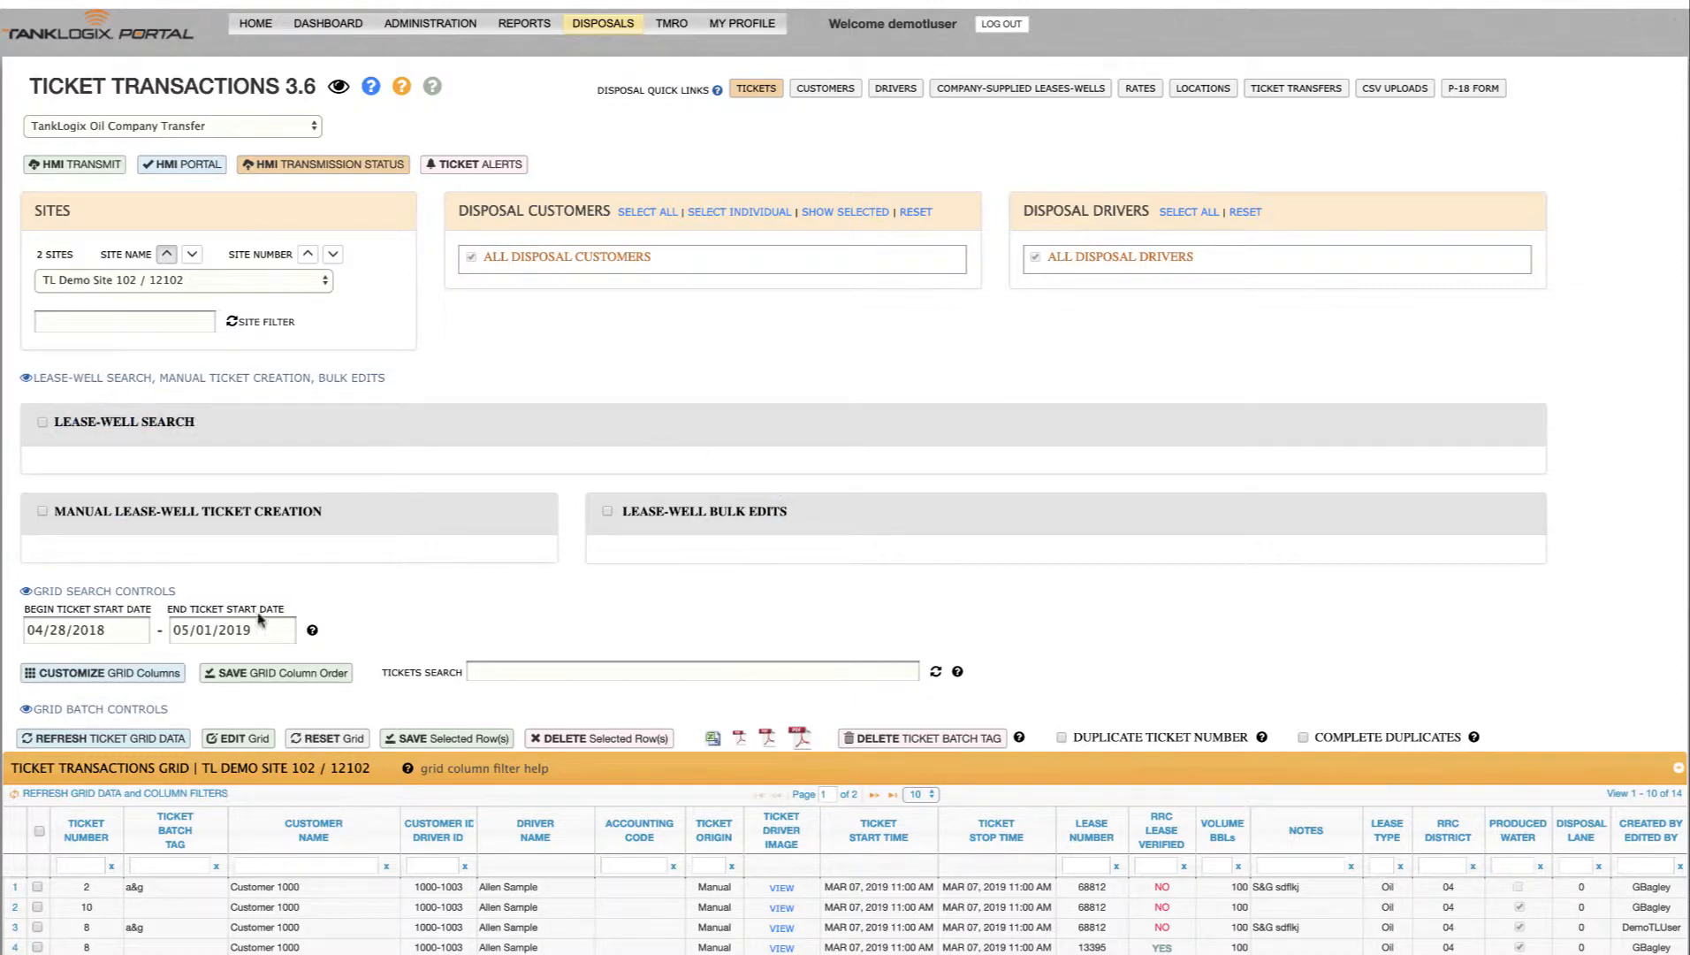
pyautogui.click(114, 425)
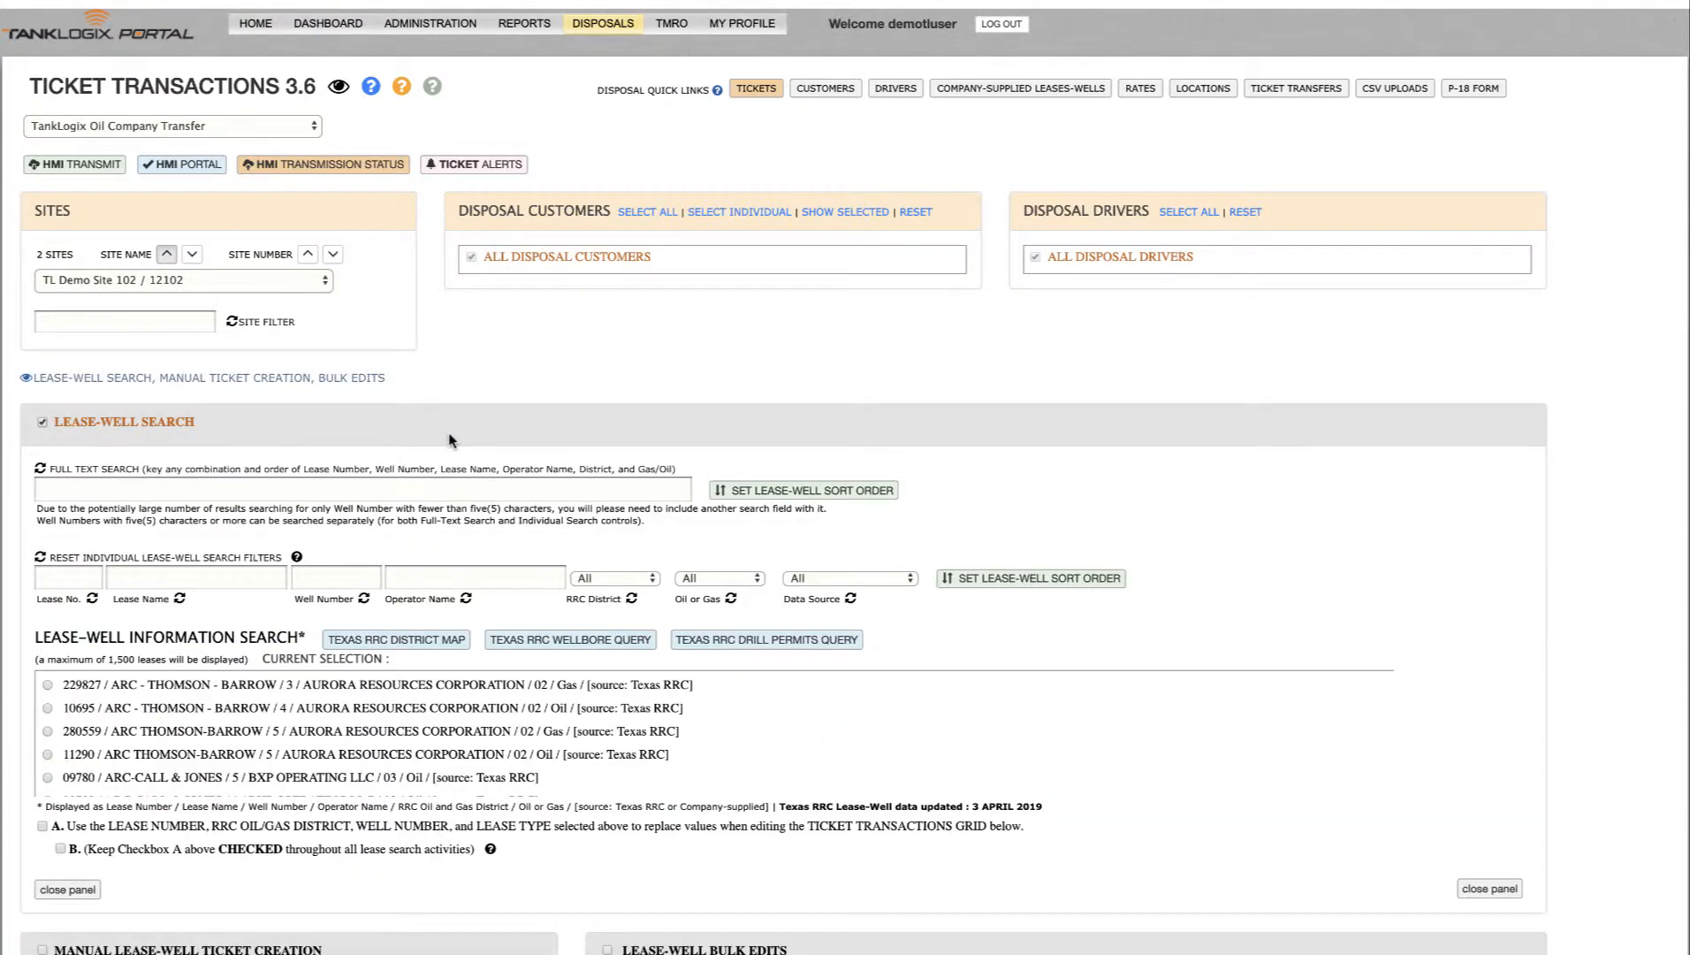
pyautogui.scroll(-2, 446, 434)
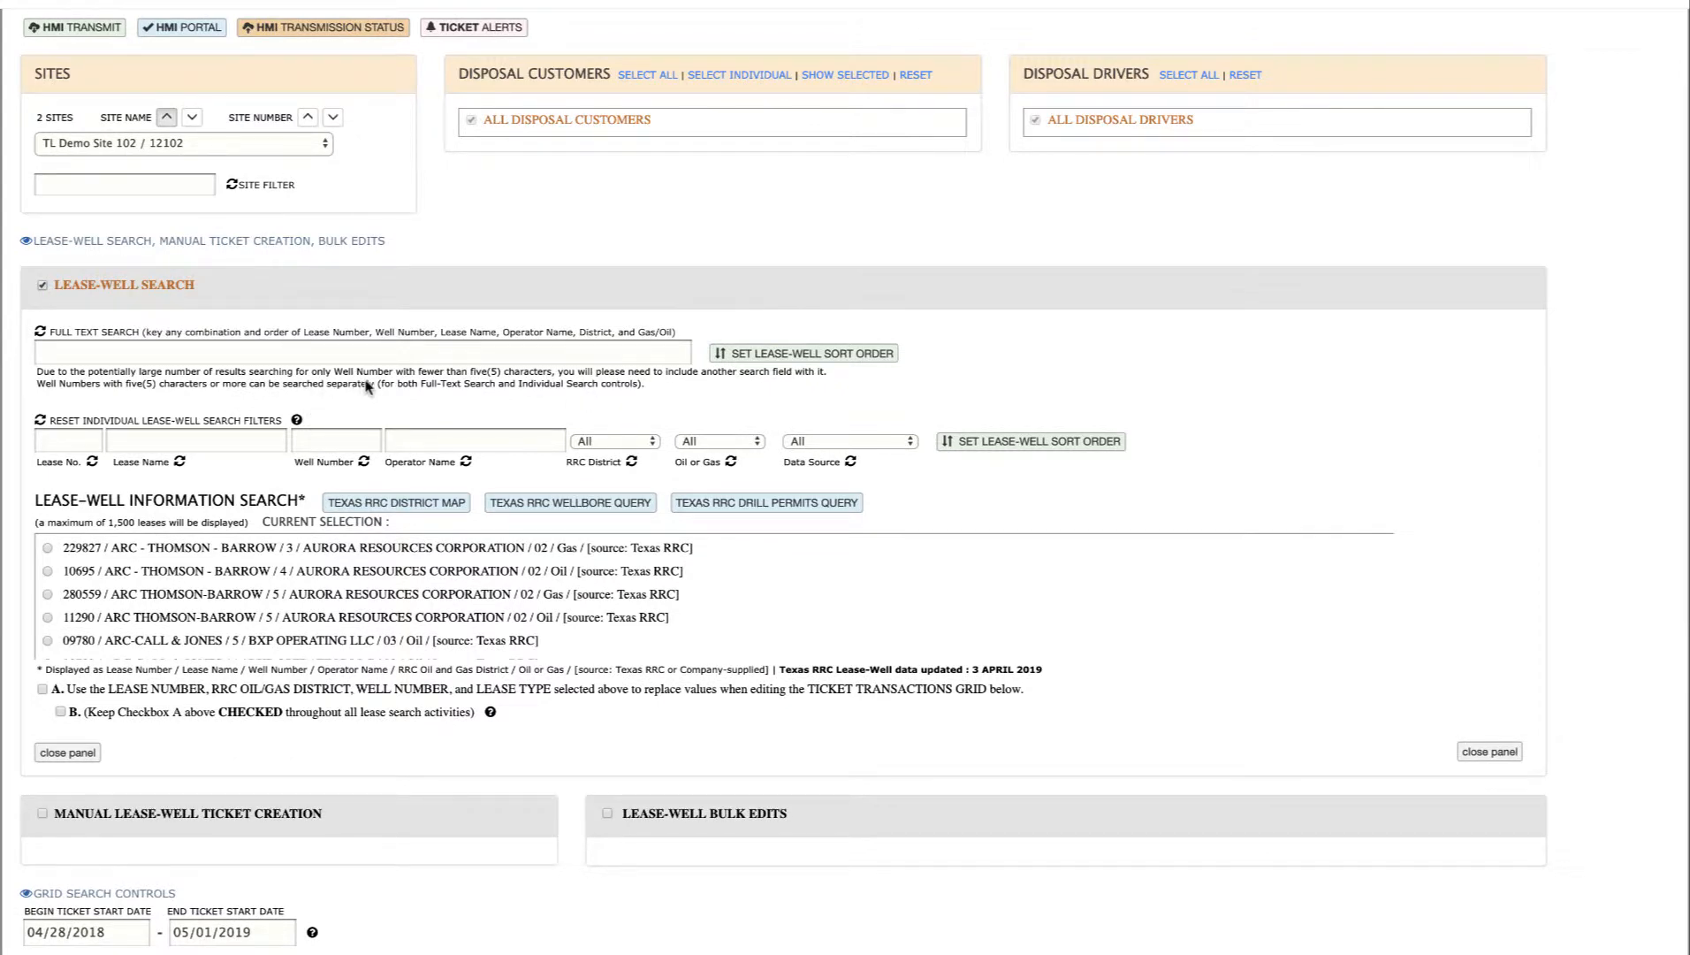
pyautogui.scroll(-1, 368, 386)
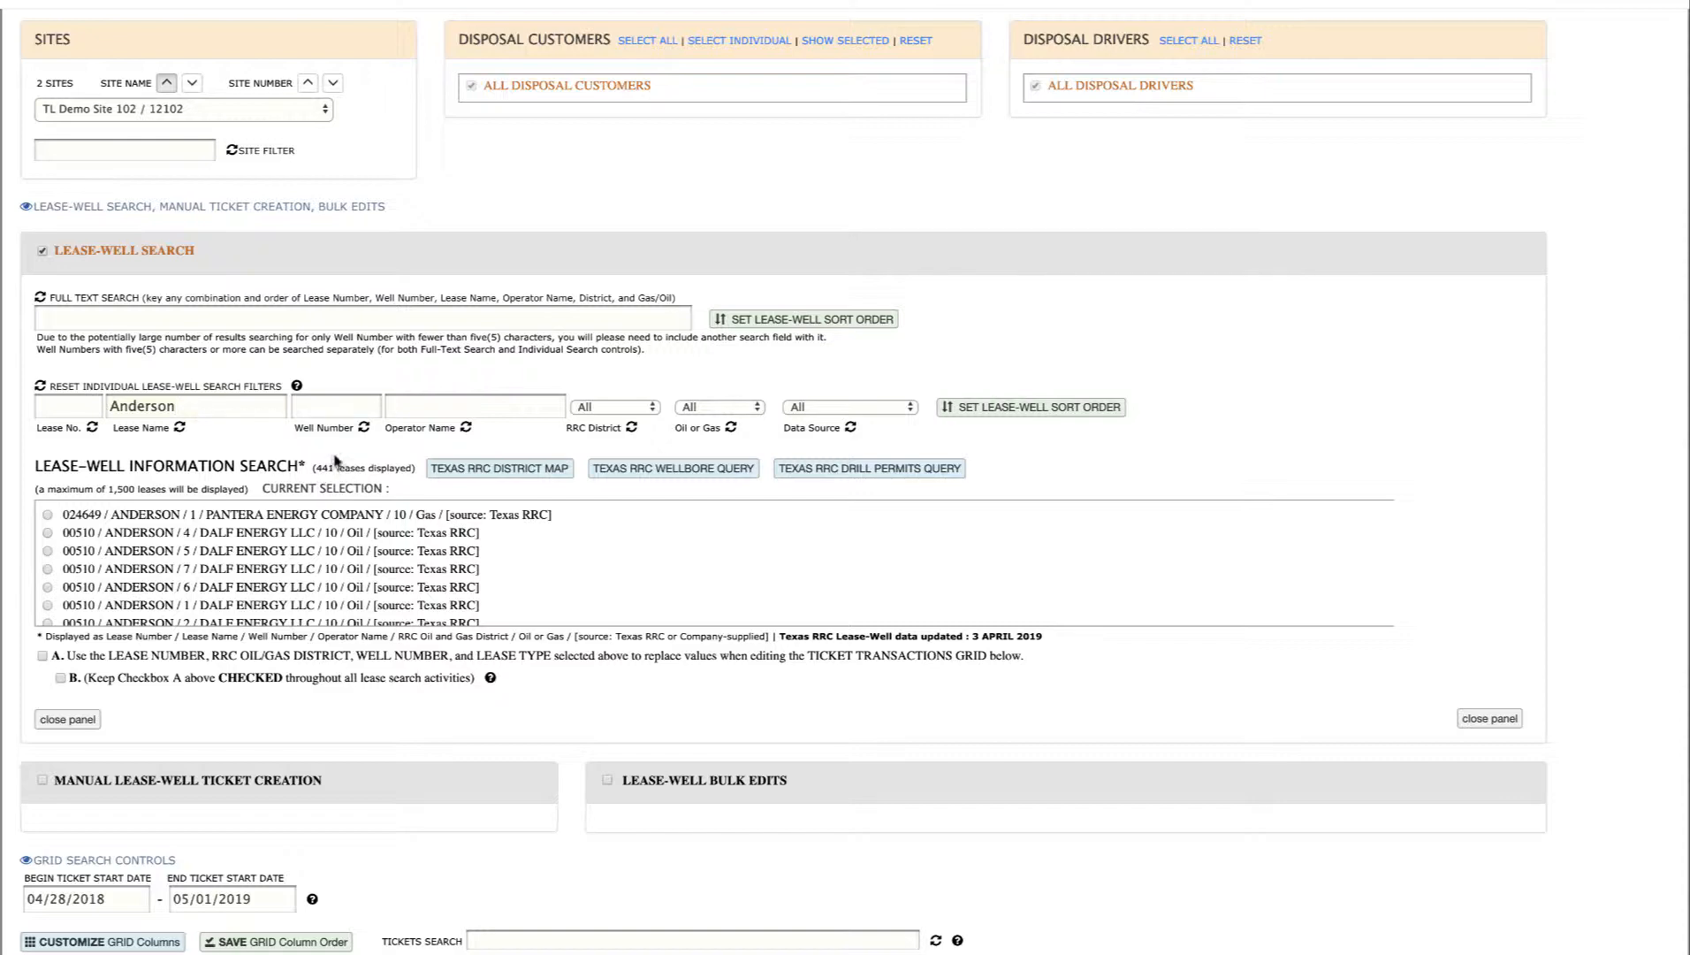
# - Review the sort column and sort order options for the lease-well results, and close the lease-well search
pyautogui.click(1010, 412)
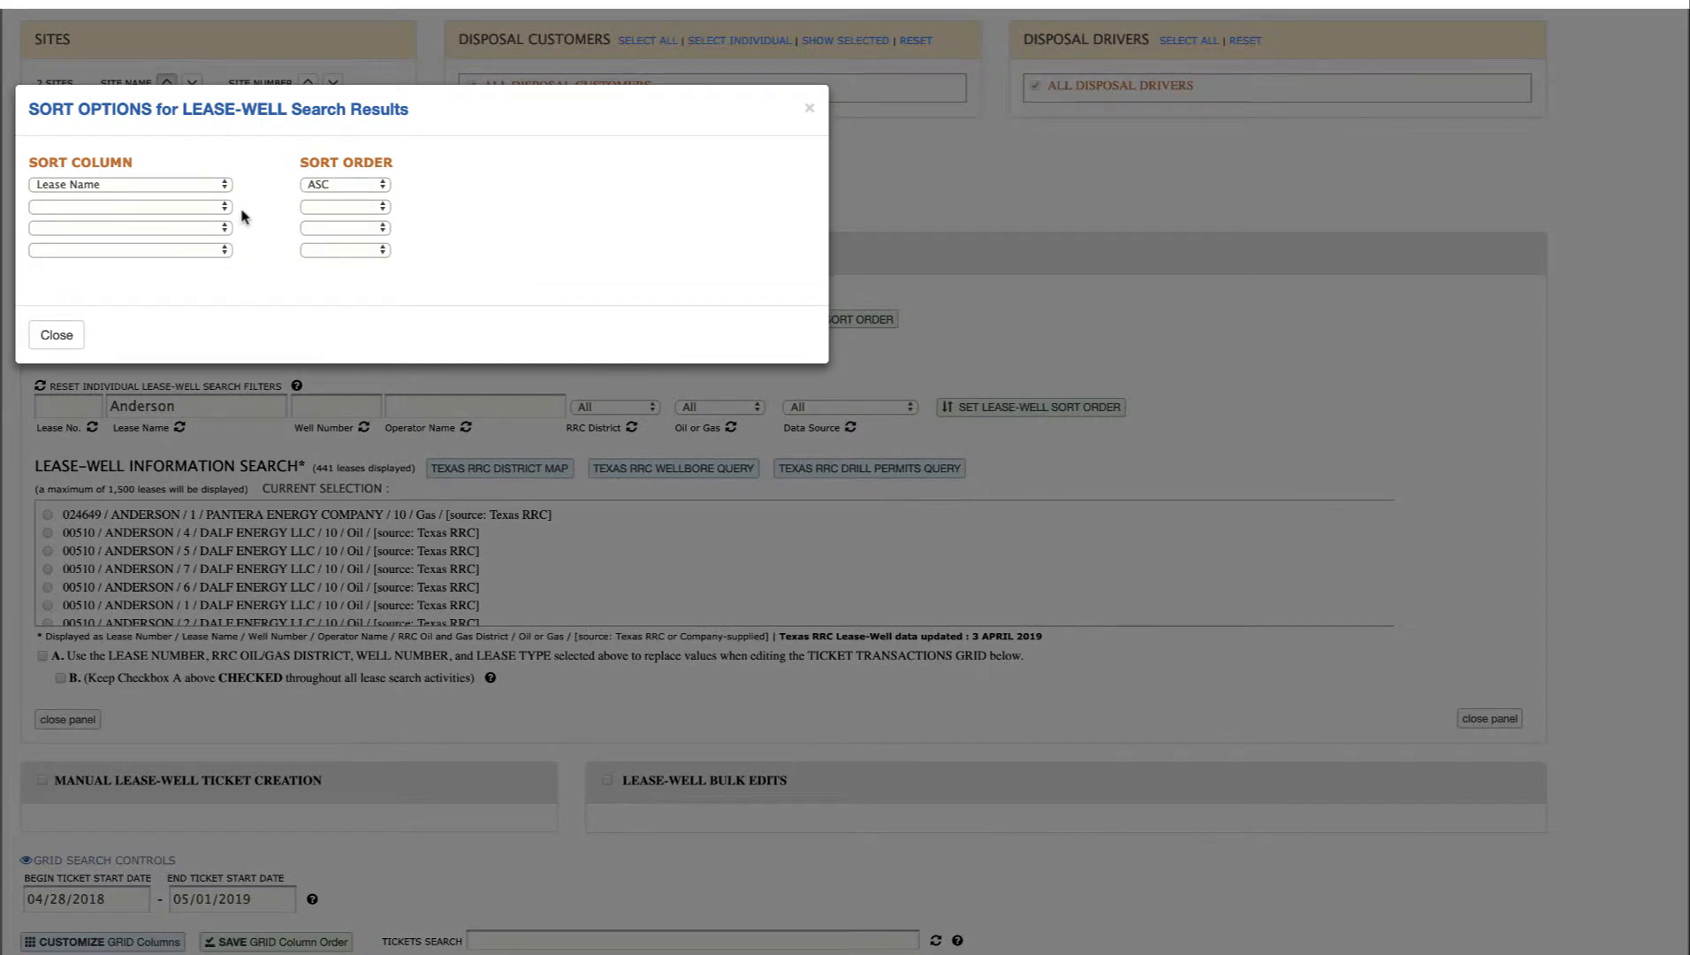
pyautogui.click(142, 188)
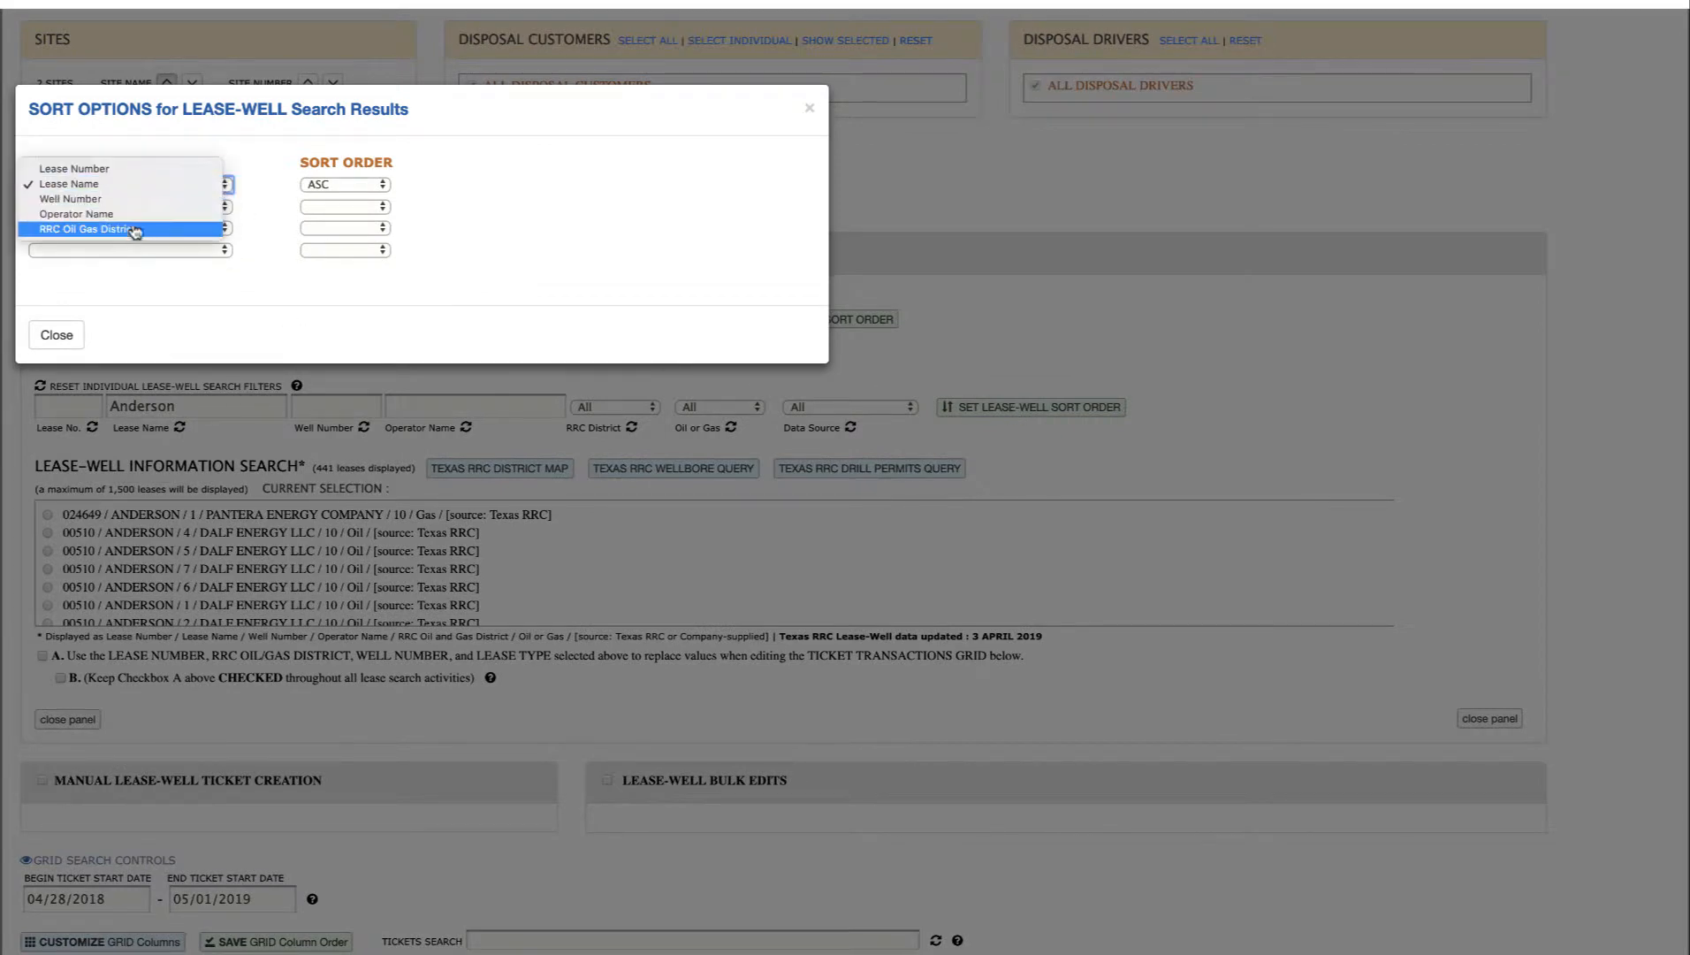
pyautogui.click(334, 190)
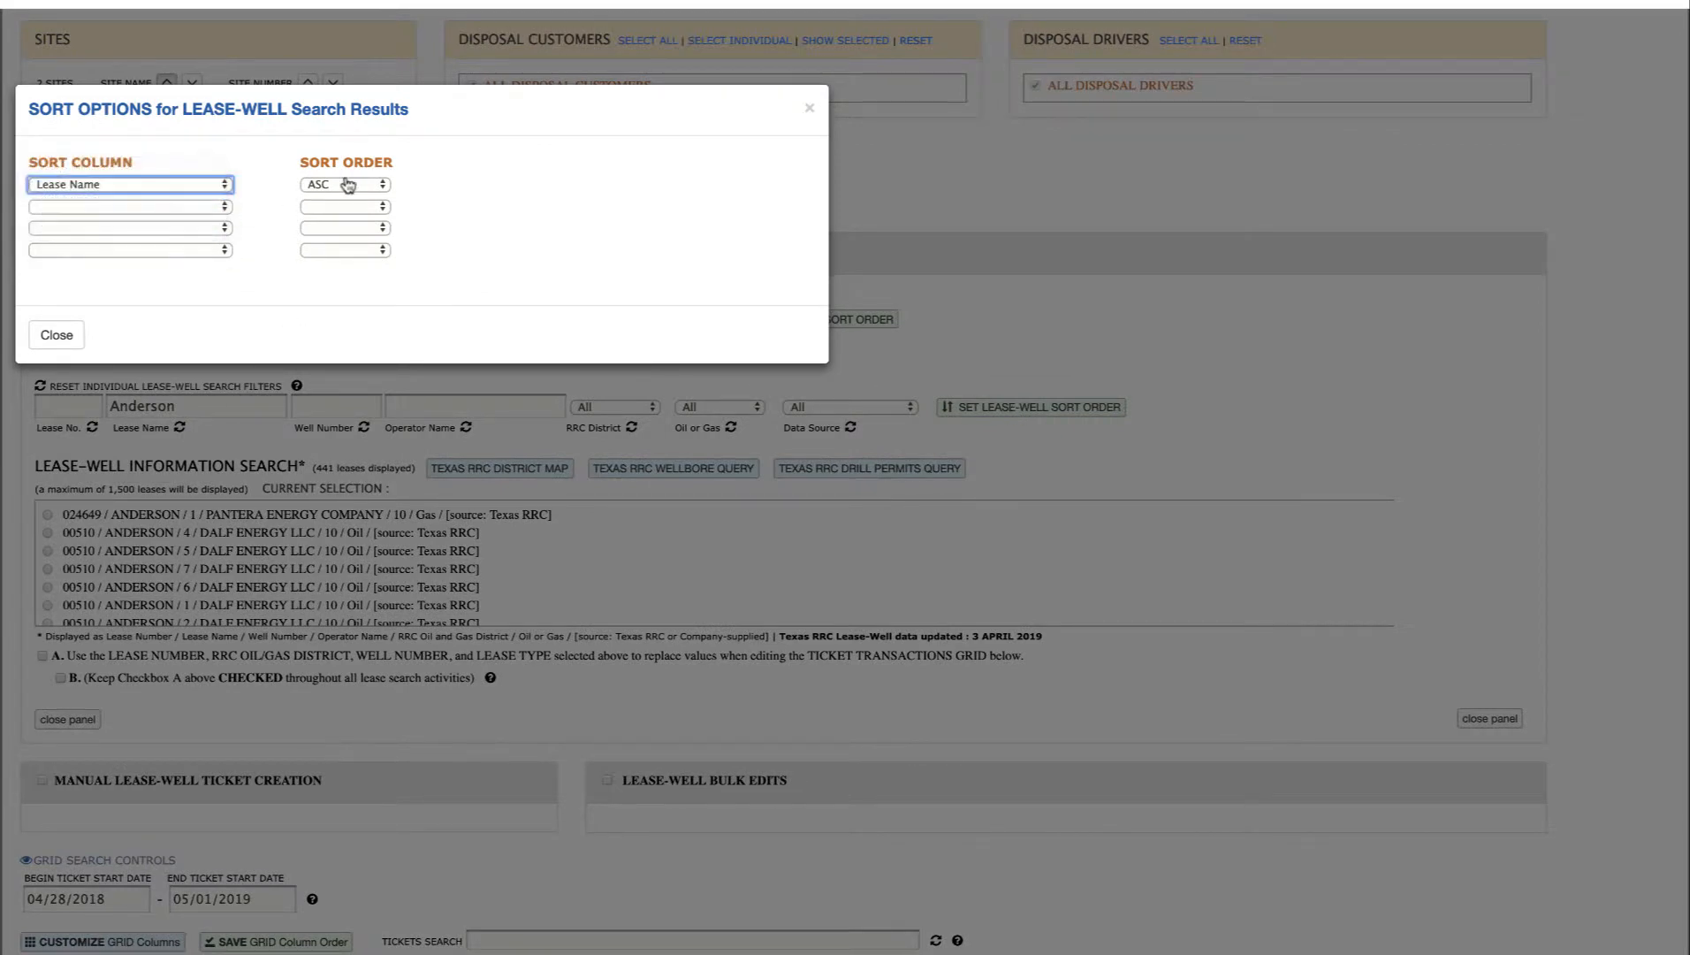
pyautogui.click(349, 185)
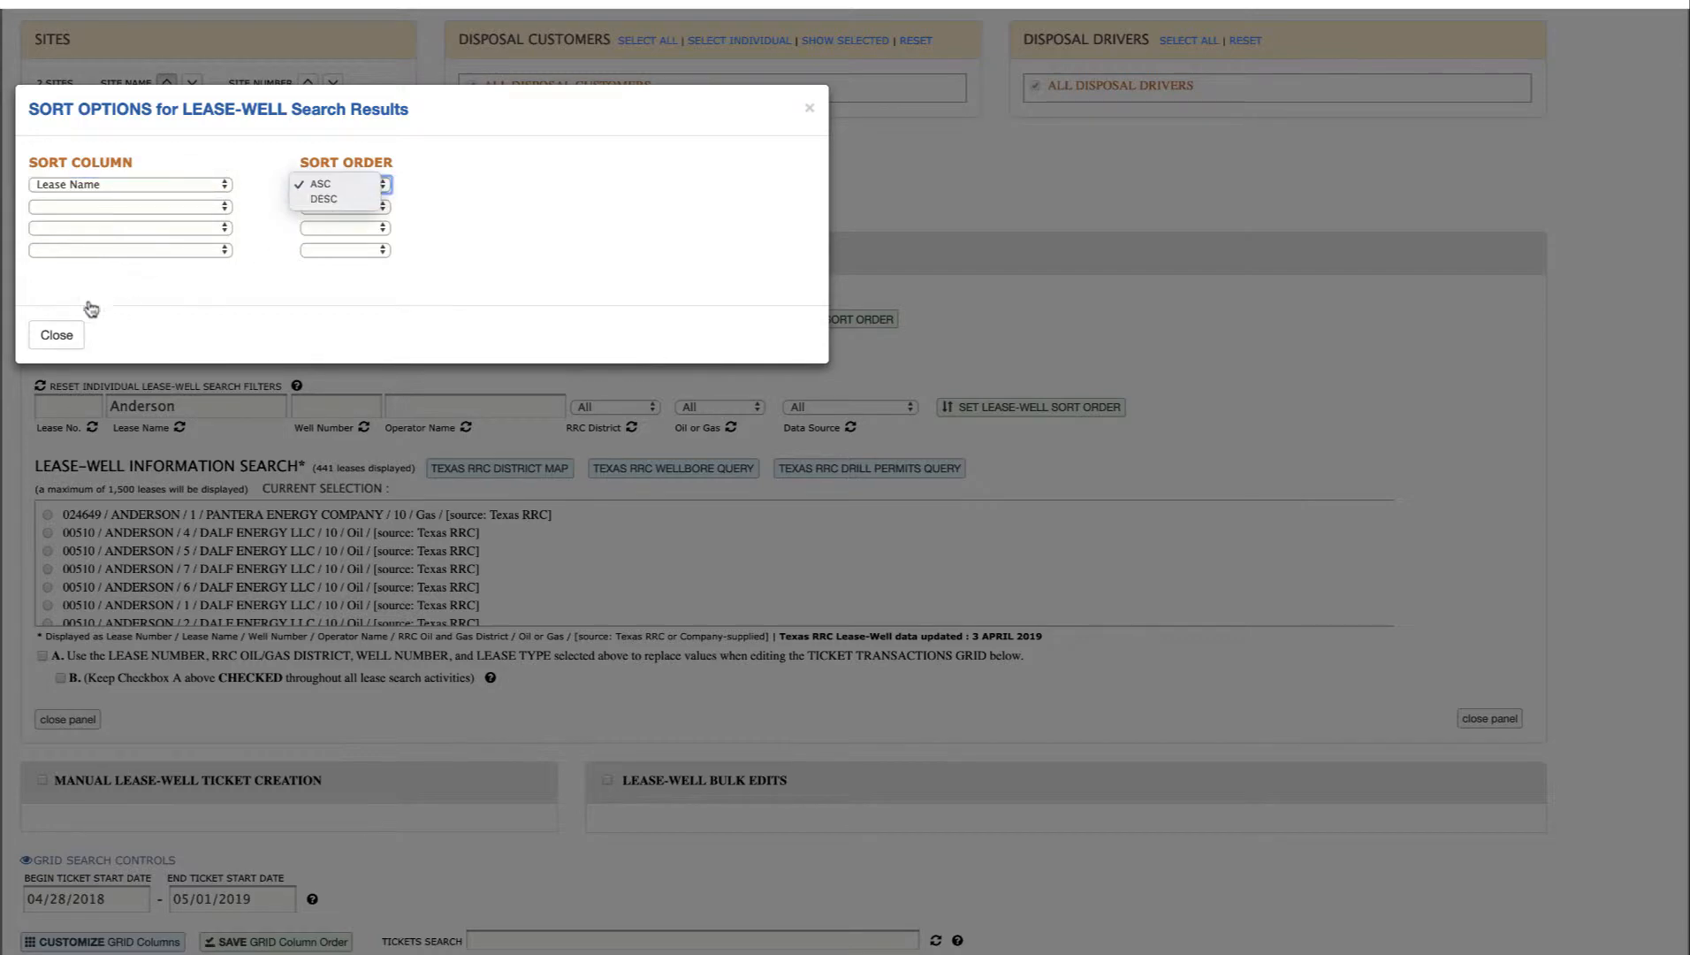
pyautogui.click(73, 334)
pyautogui.click(64, 338)
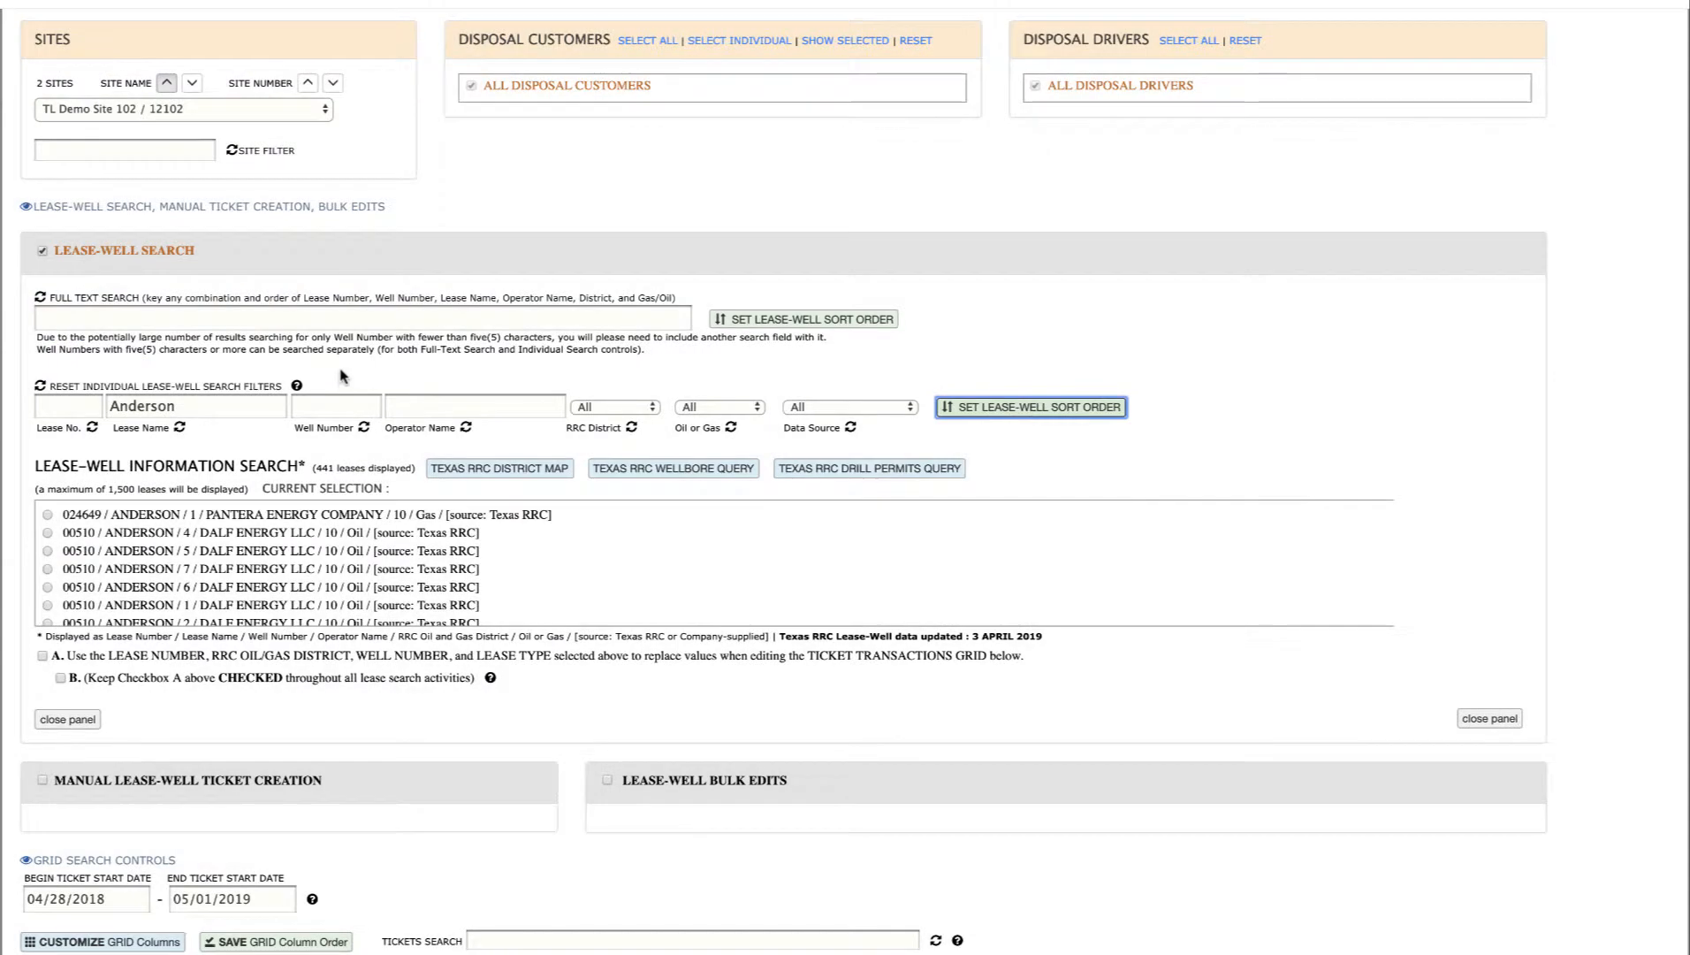
pyautogui.click(129, 254)
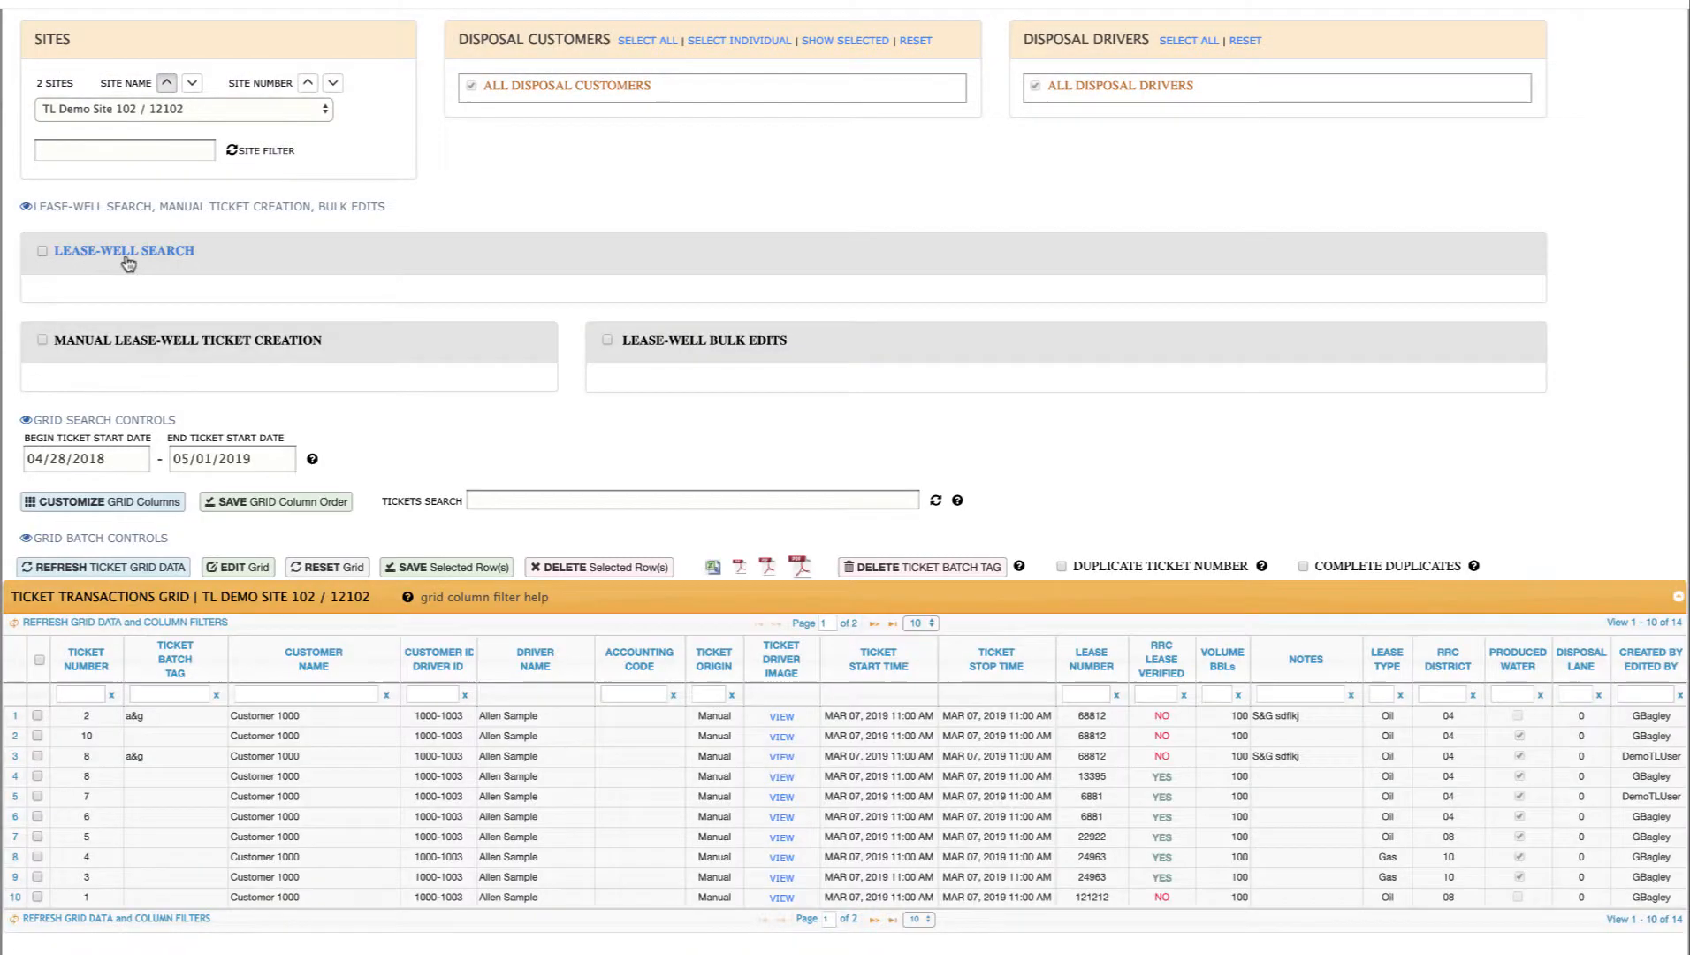
# - Review the fields of the manual lease-well ticket creation form and close it without creating a ticket
pyautogui.click(165, 341)
pyautogui.scroll(-2, 198, 435)
pyautogui.scroll(-1, 198, 435)
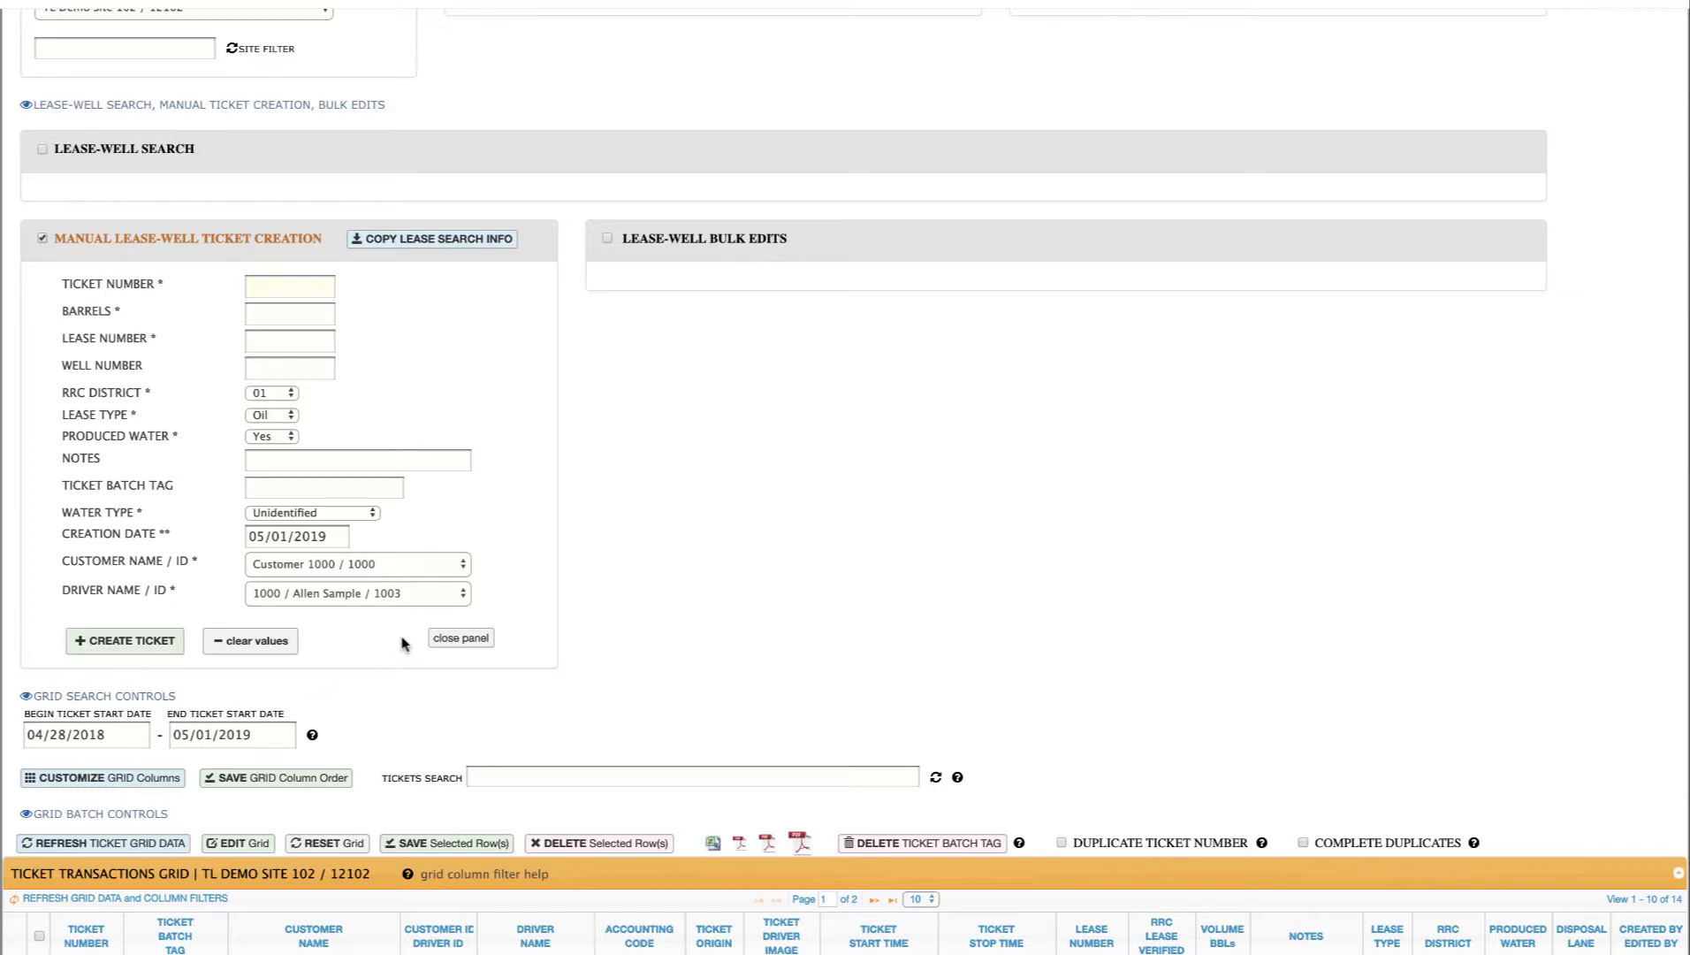
pyautogui.click(457, 641)
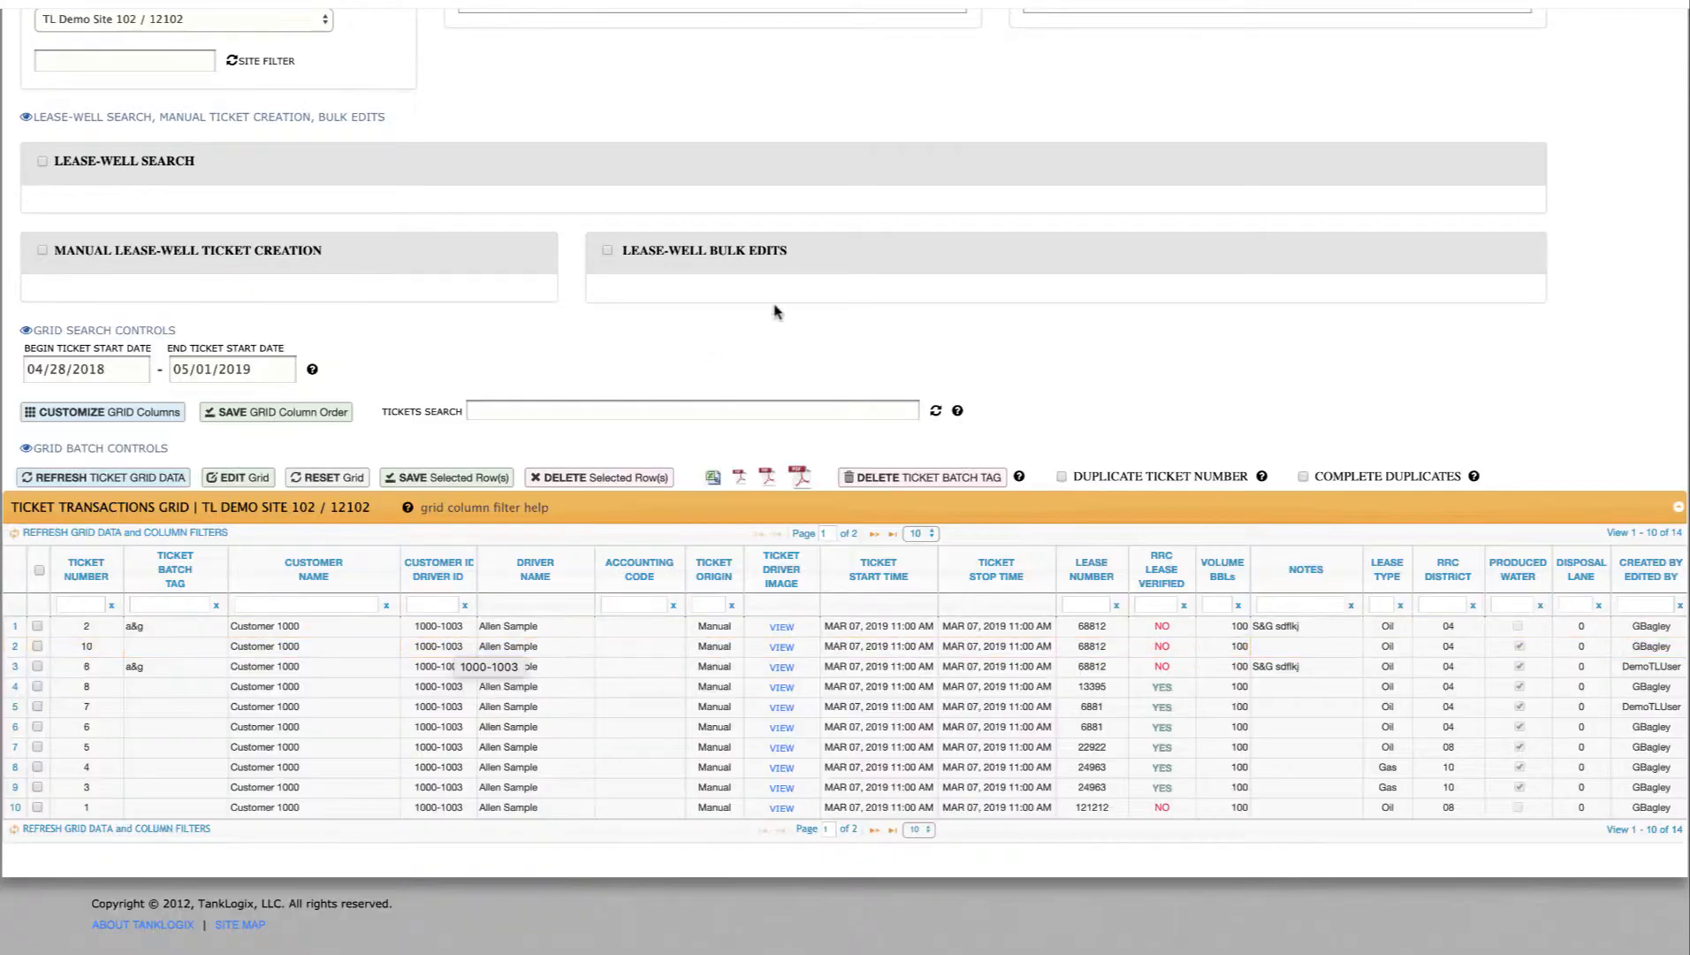
# - Examine the lease-well bulk edit fields and the options for applying them to selected grid rows, closing the bulk edits
pyautogui.click(695, 254)
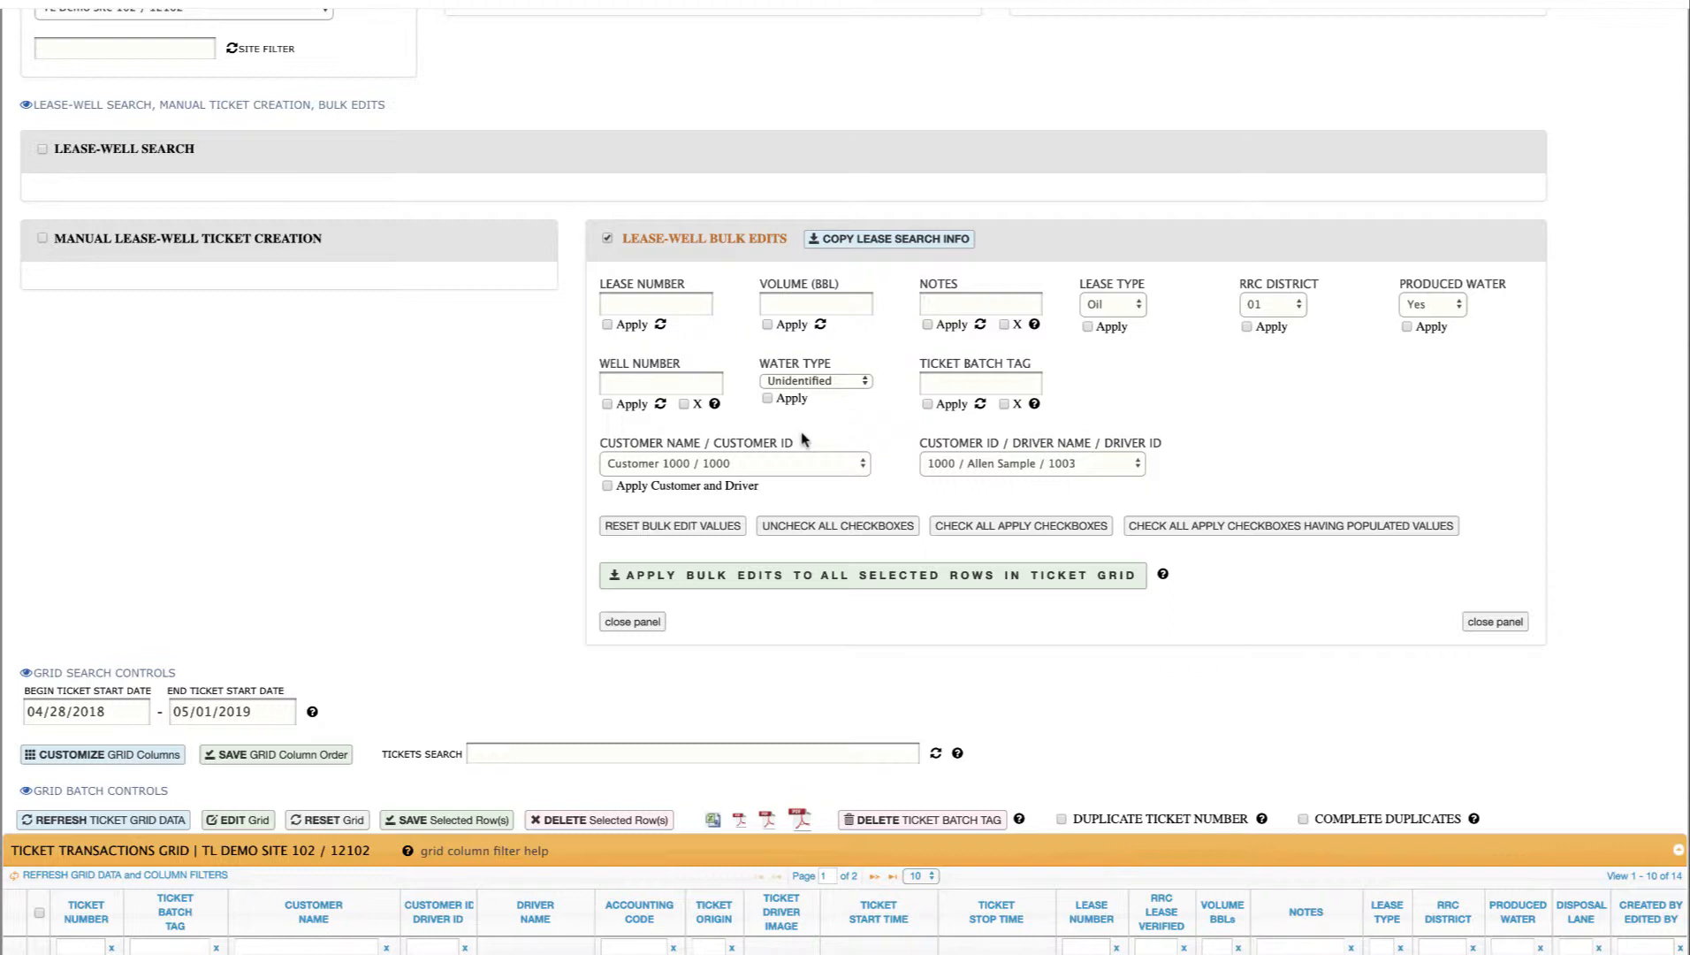
pyautogui.scroll(-1, 570, 499)
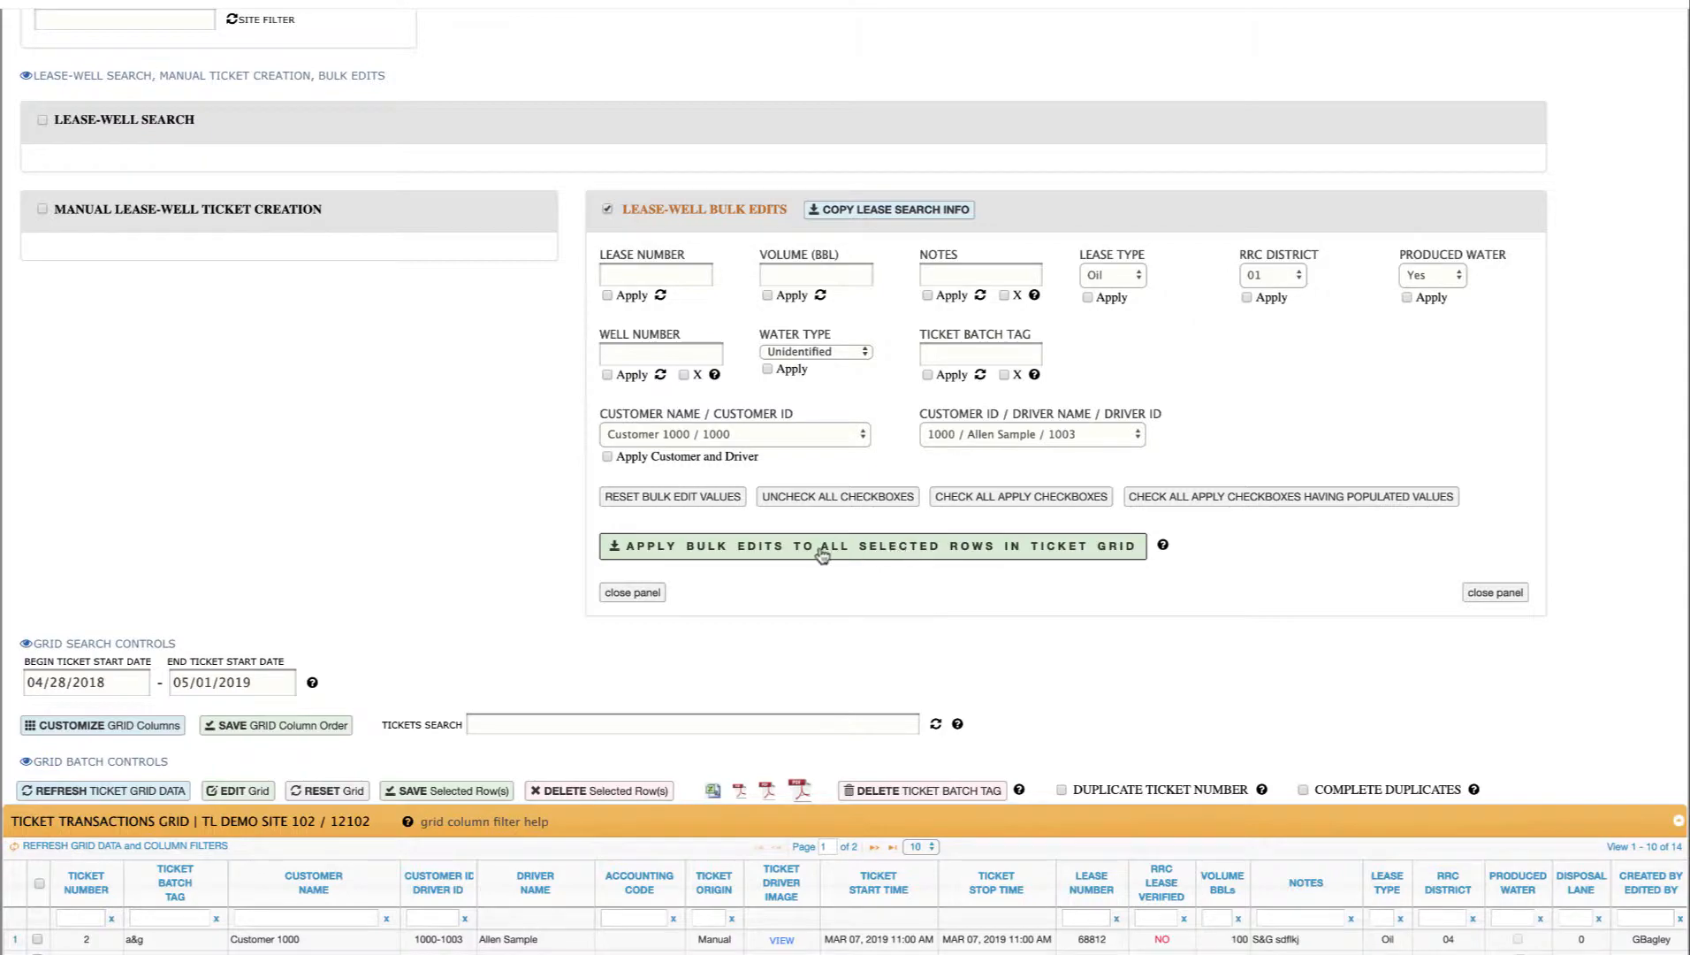
pyautogui.scroll(-4, 897, 549)
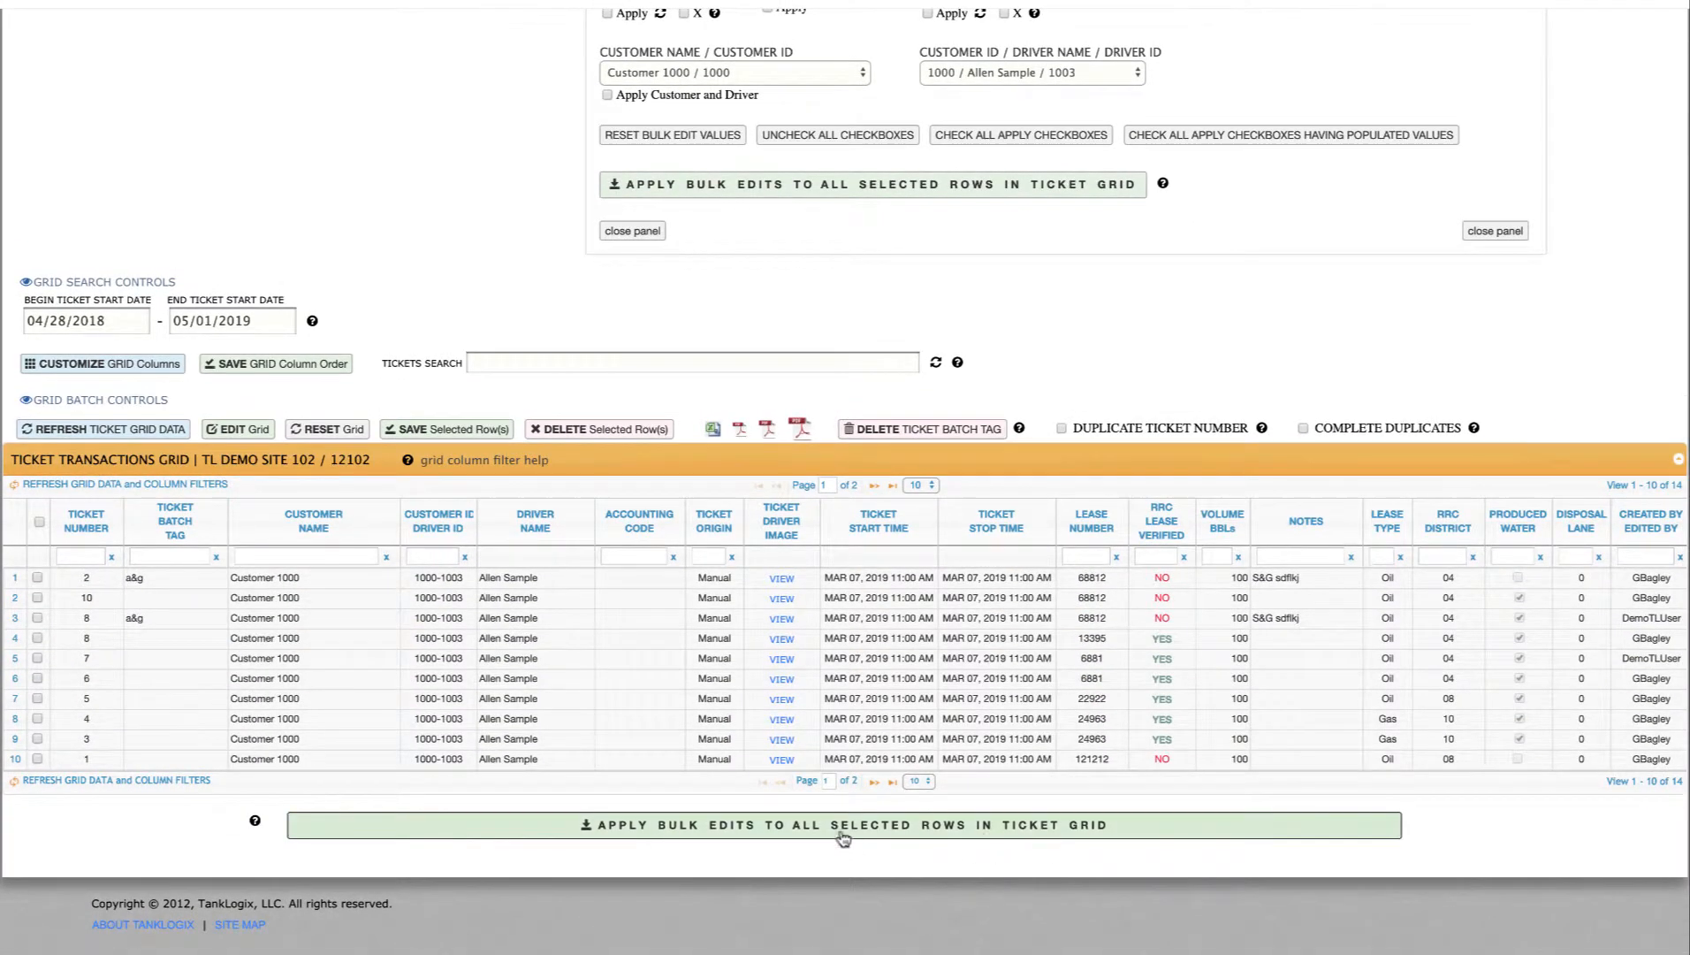
pyautogui.scroll(8, 889, 844)
pyautogui.click(705, 521)
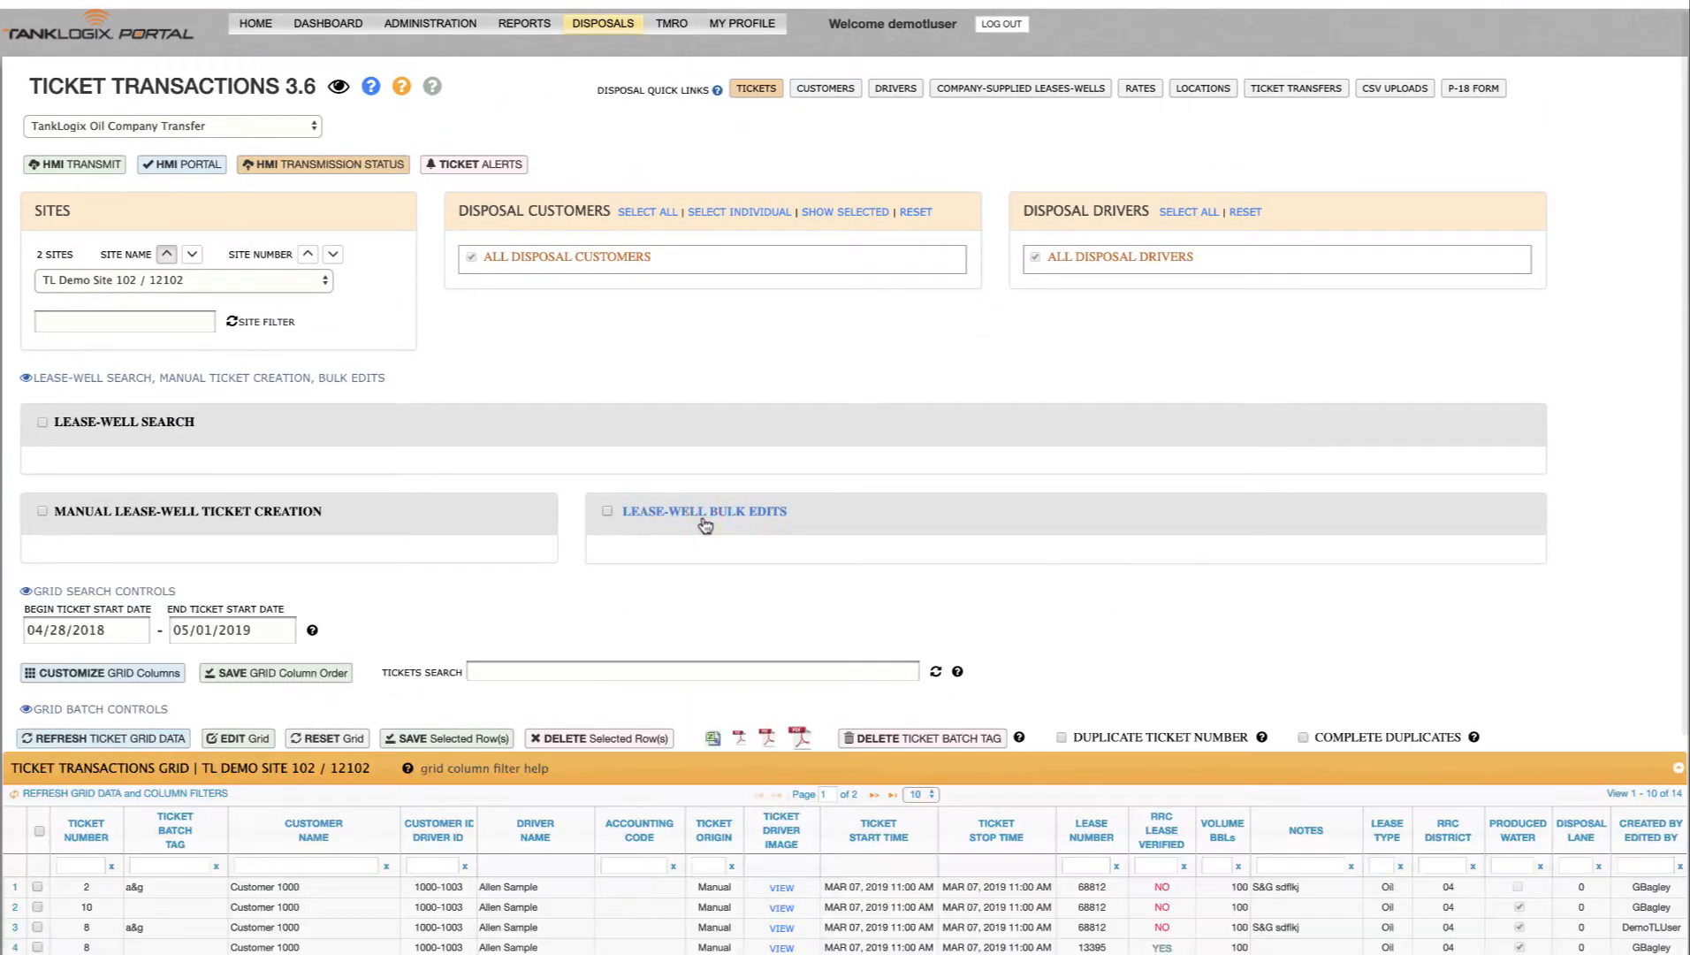
# - Collapse the grid search controls section and expand it again
pyautogui.scroll(-2, 471, 552)
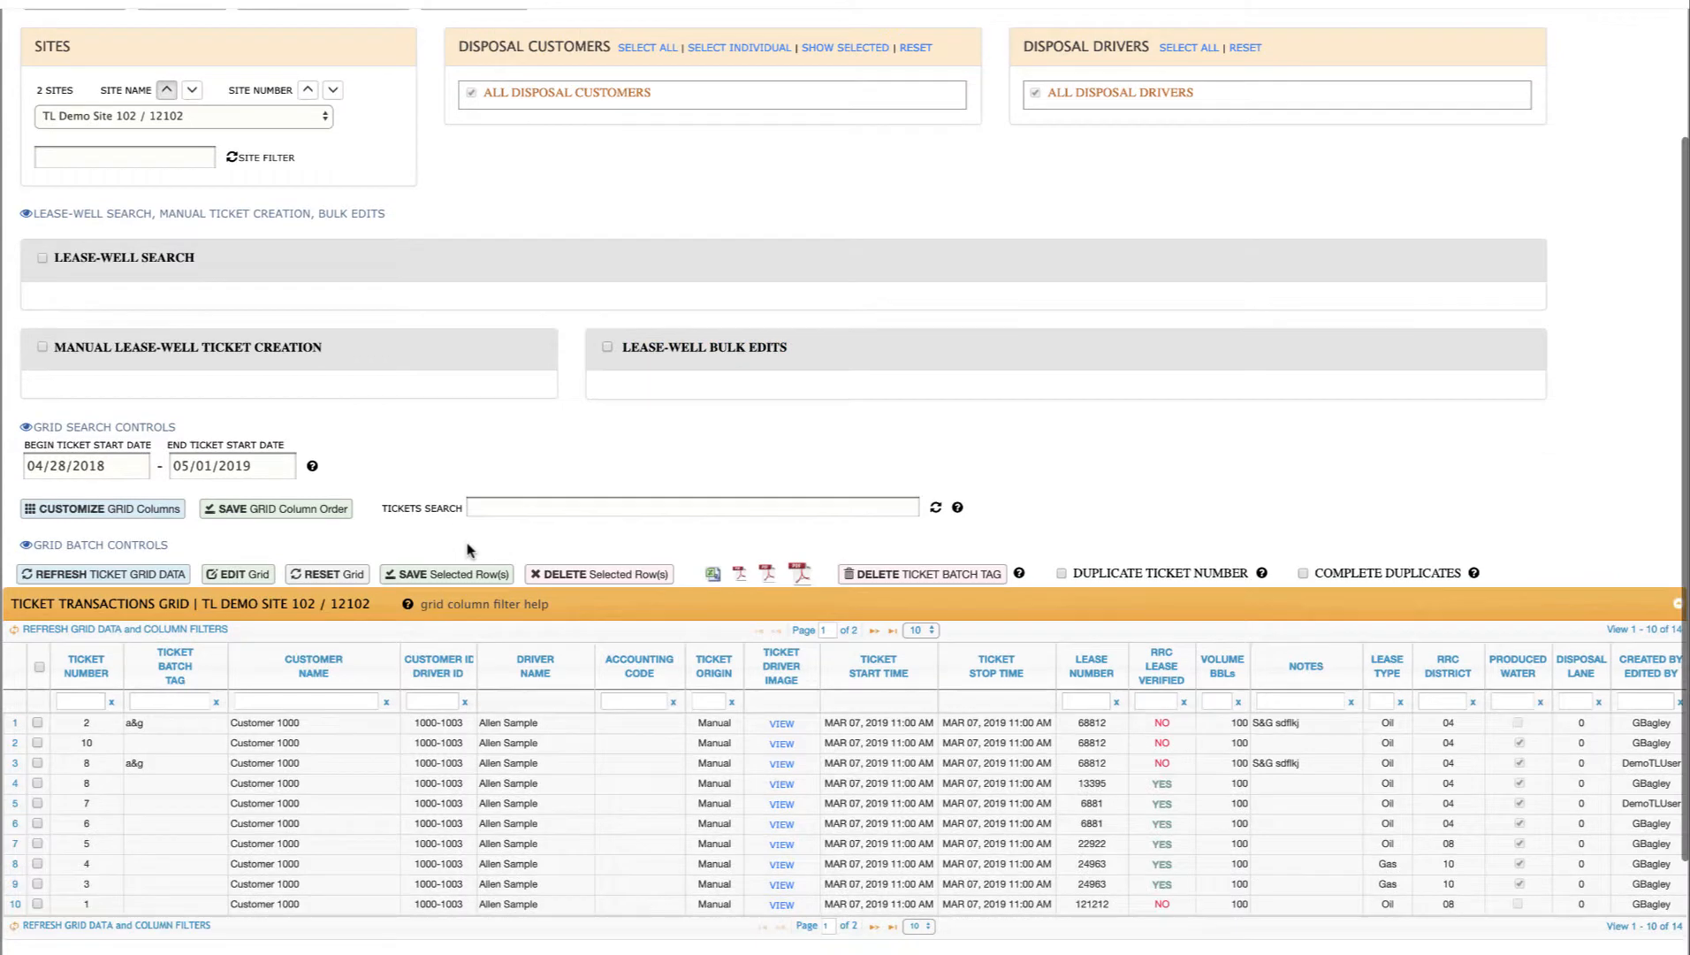
pyautogui.click(86, 429)
pyautogui.click(85, 429)
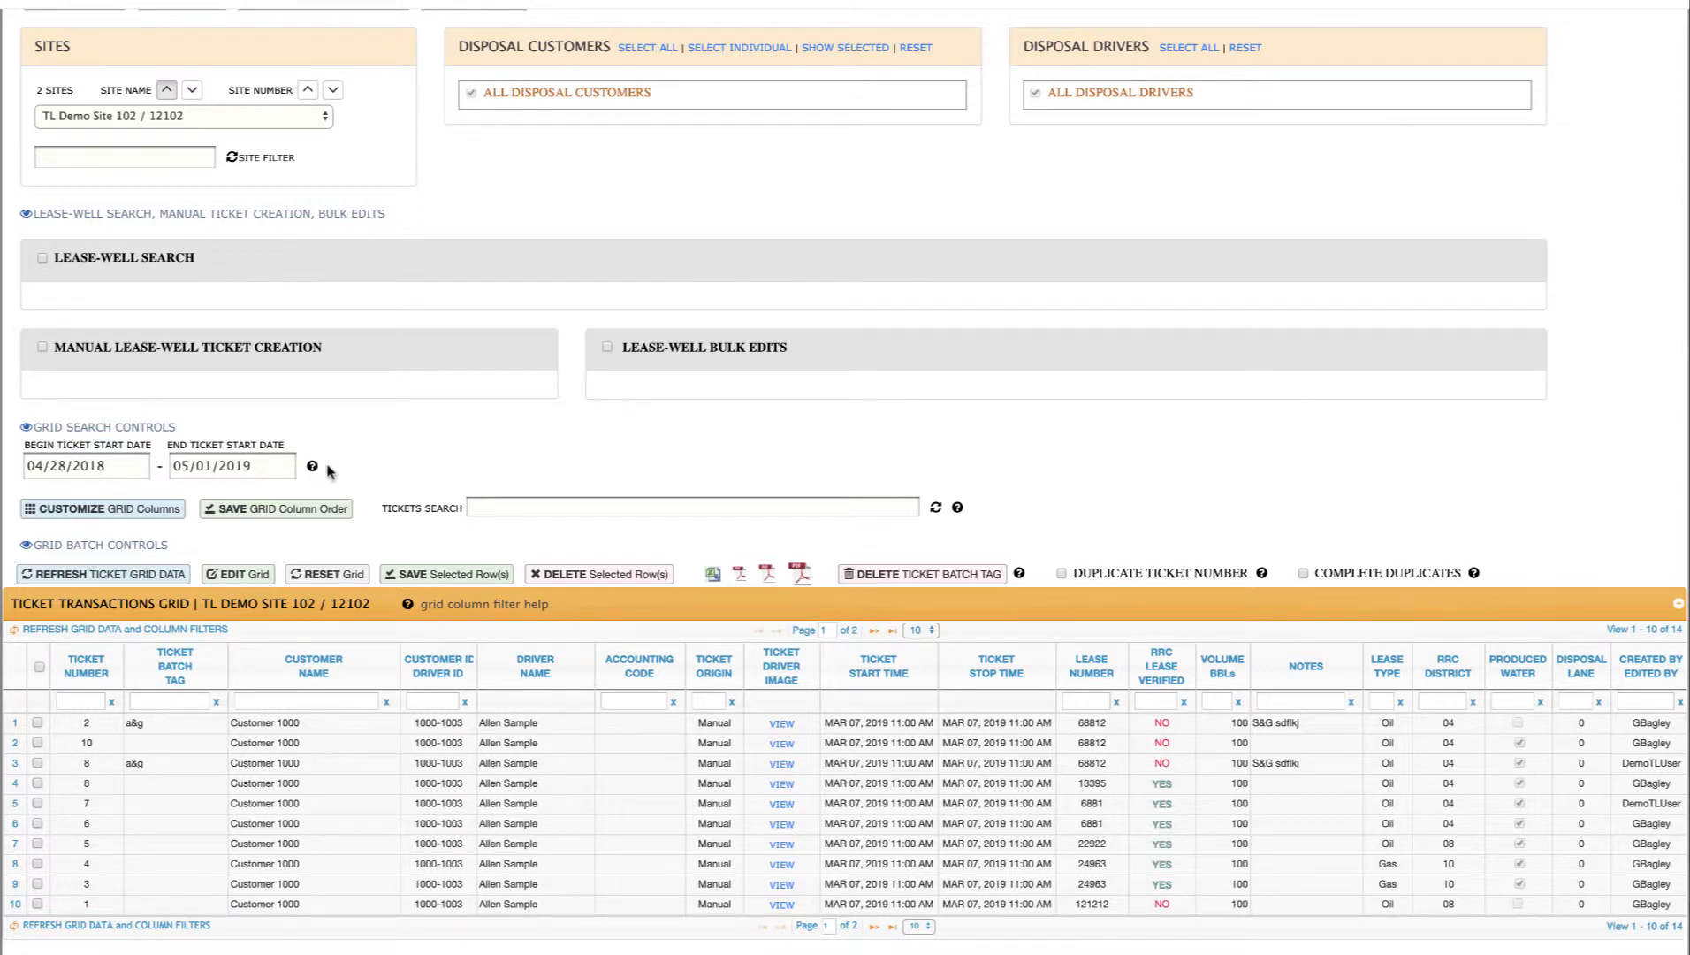
# - Review which fields can be chosen as grid columns and look across the ticket grid's current columns
pyautogui.scroll(-1, 317, 471)
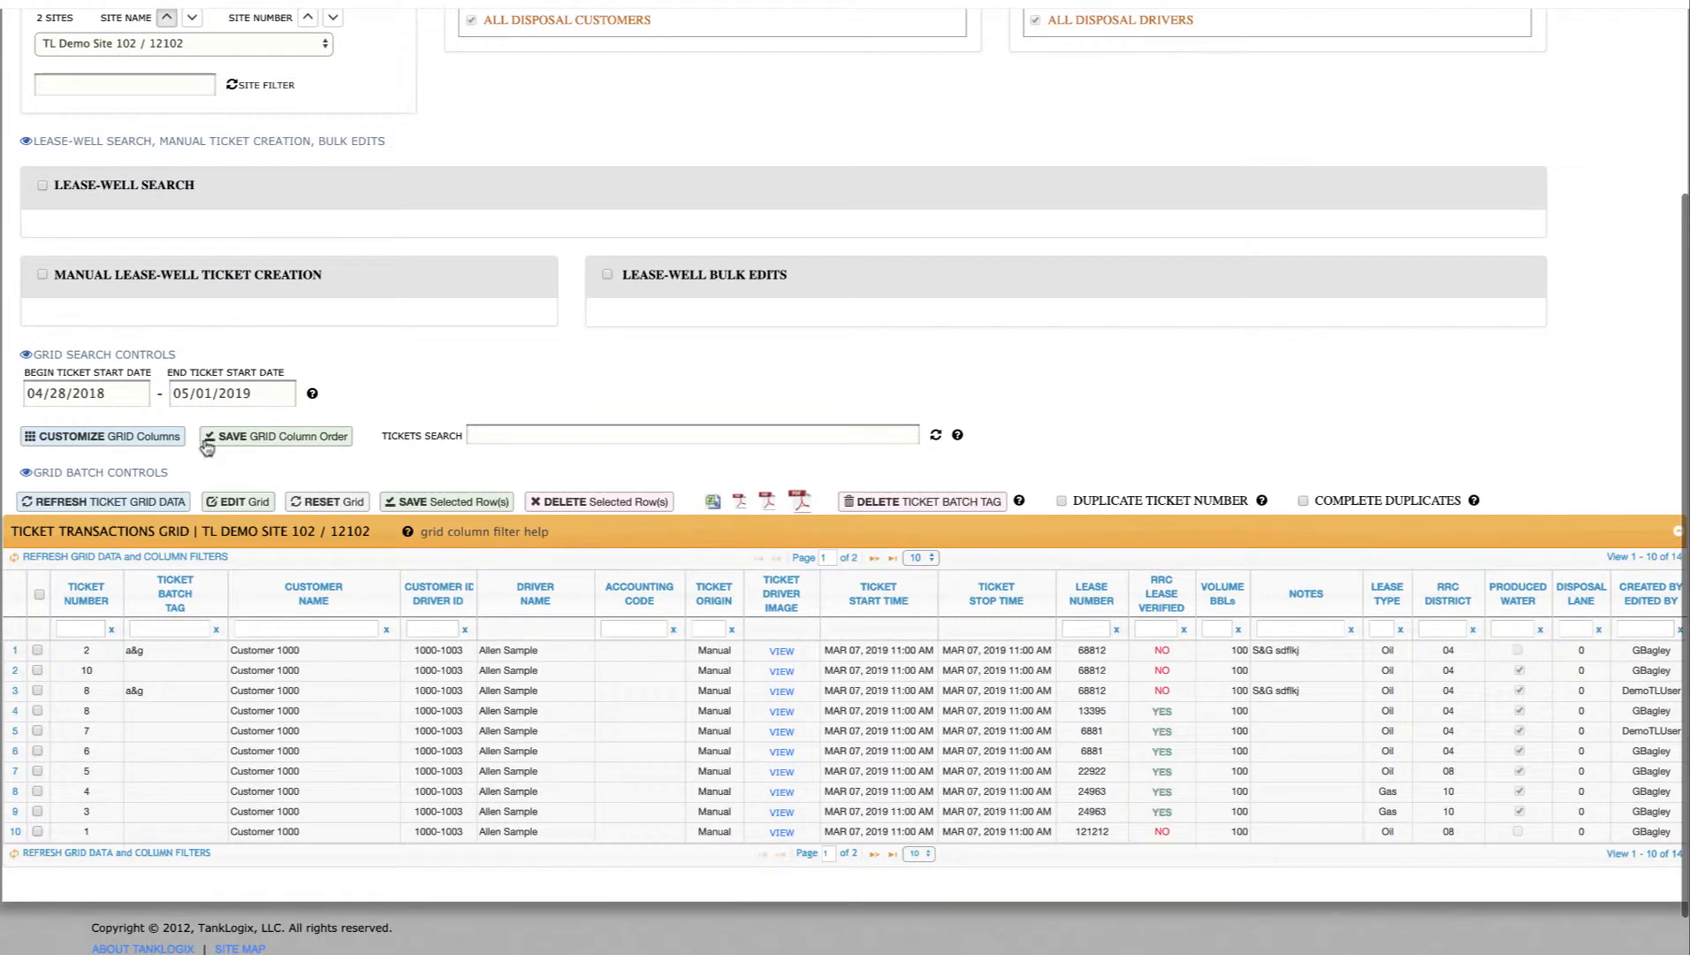
pyautogui.click(111, 440)
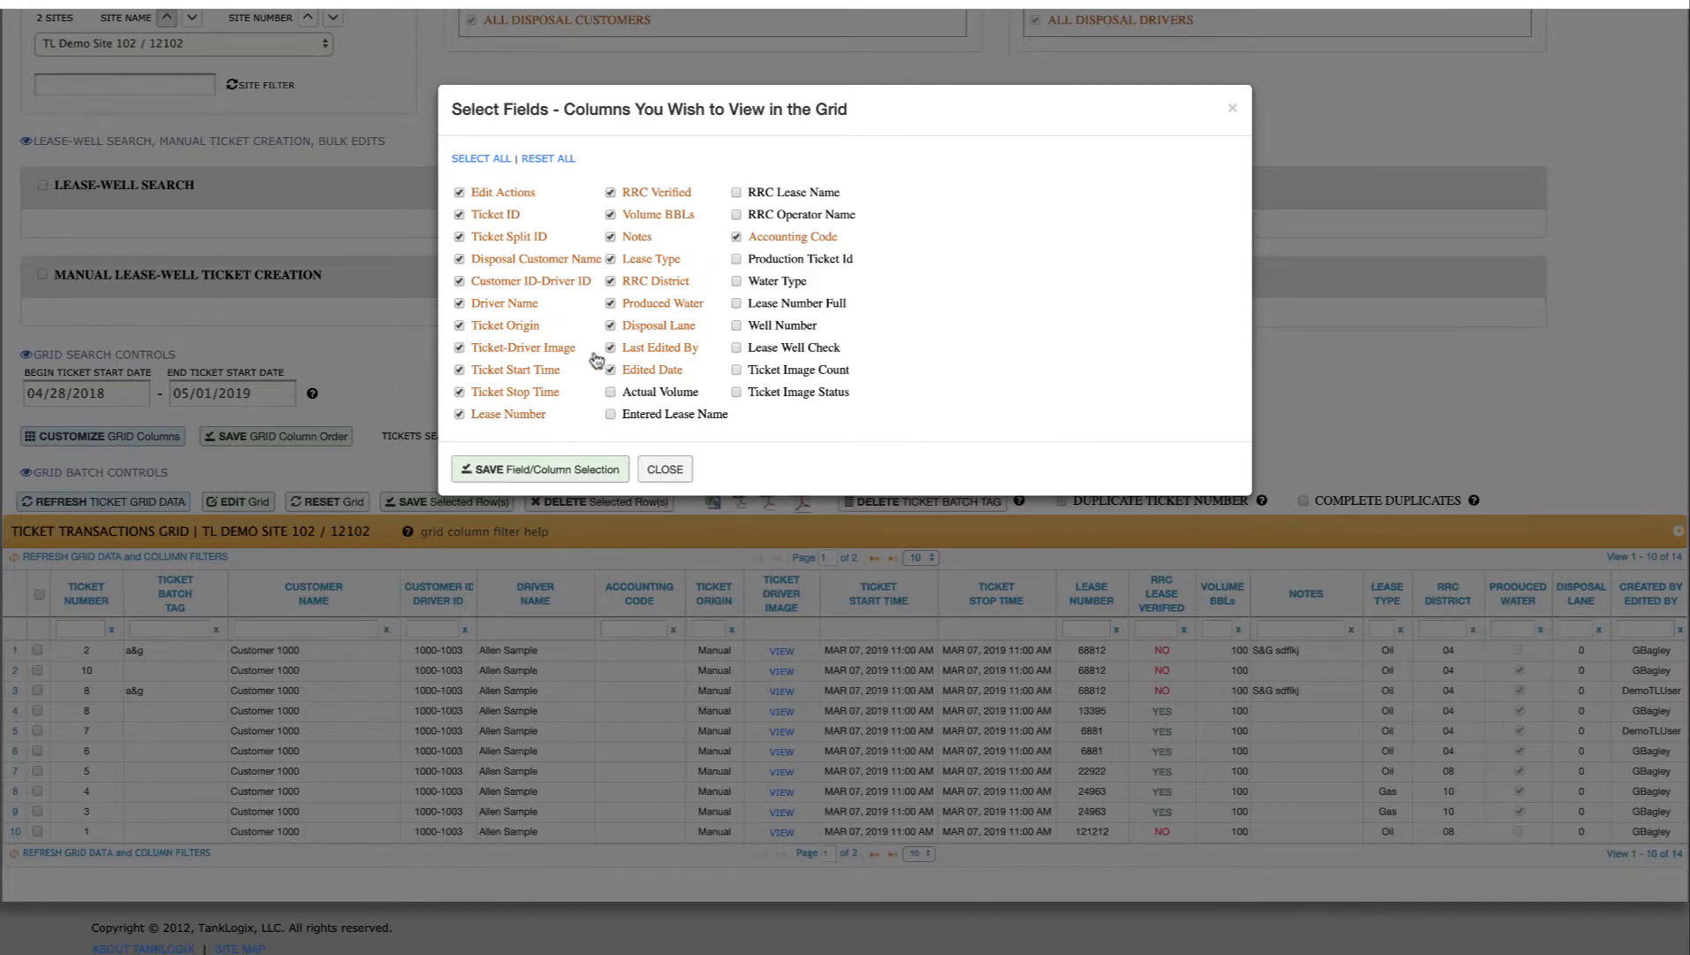
pyautogui.click(665, 470)
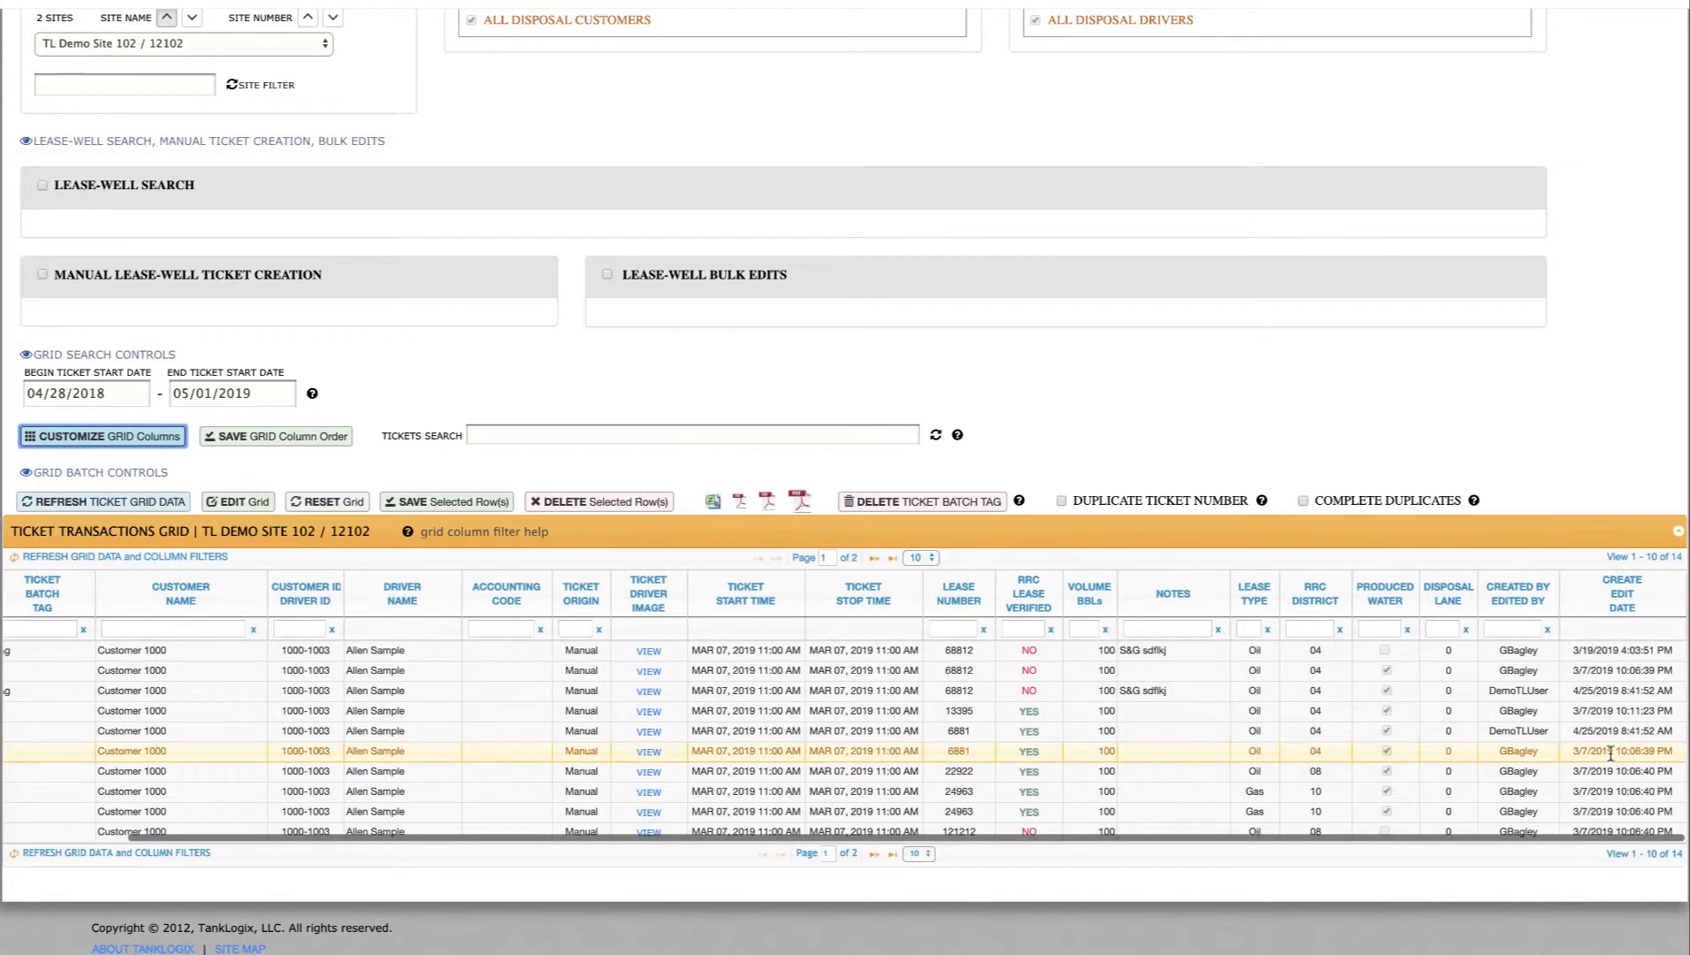
pyautogui.hscroll(3, 1565, 743)
pyautogui.hscroll(-3, 1560, 723)
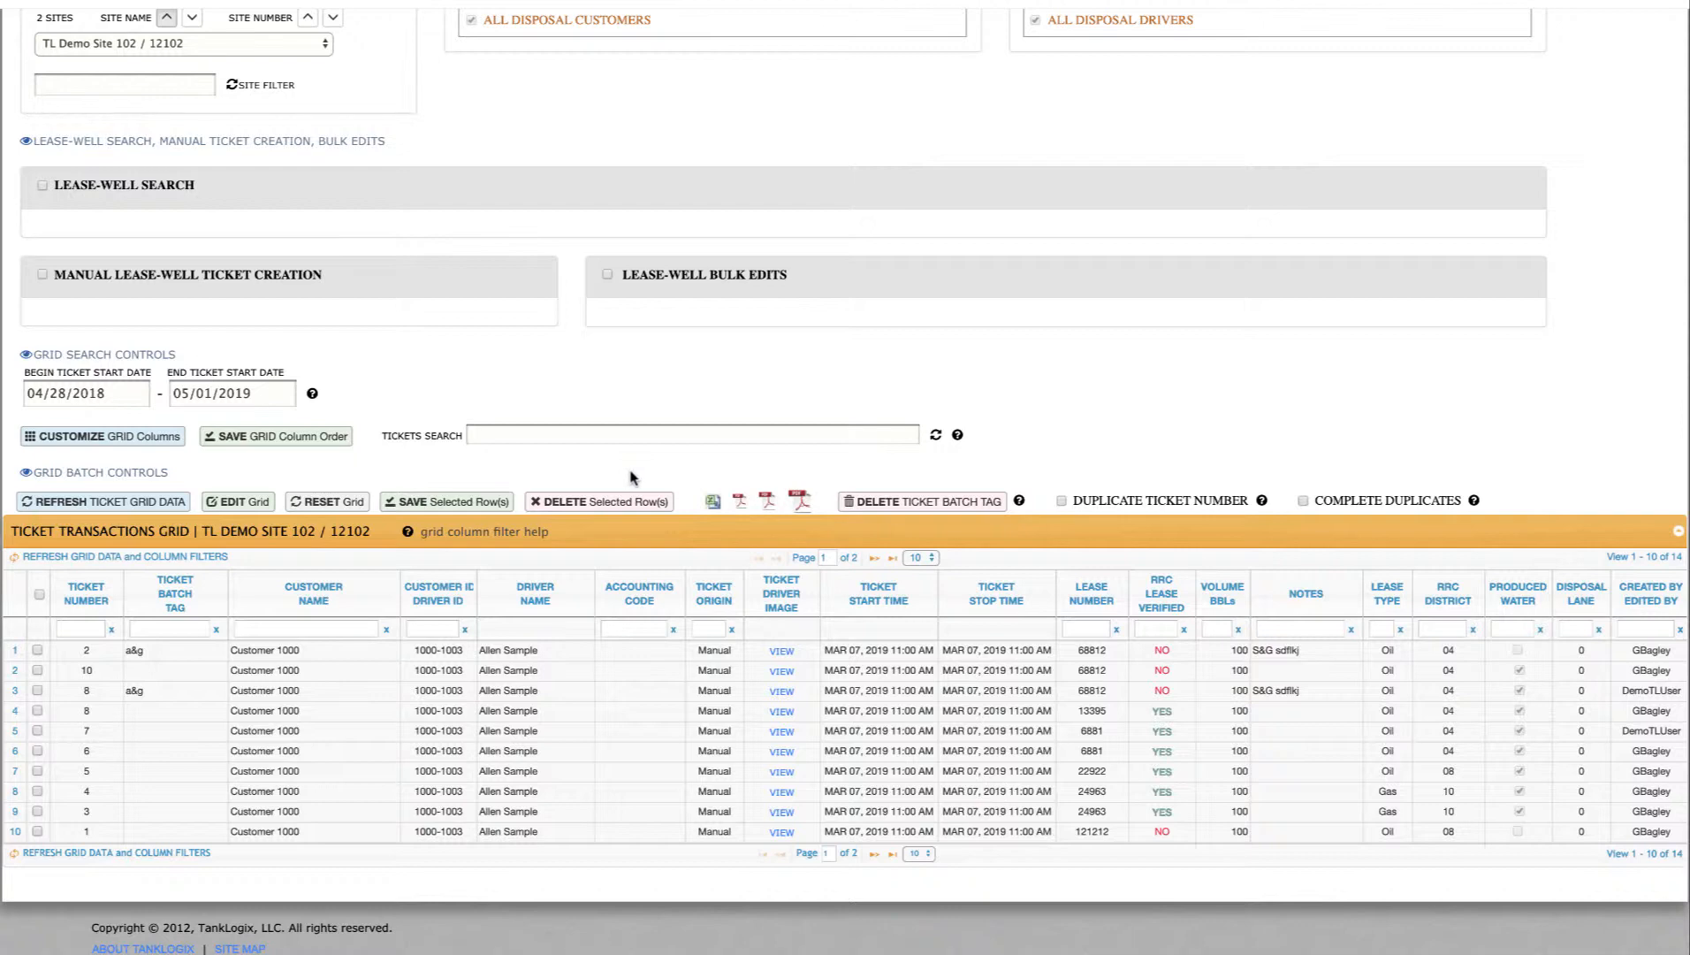
# - Add the Ticket Image Count and Ticket Image Status columns to the ticket grid and save the column selection
pyautogui.click(104, 438)
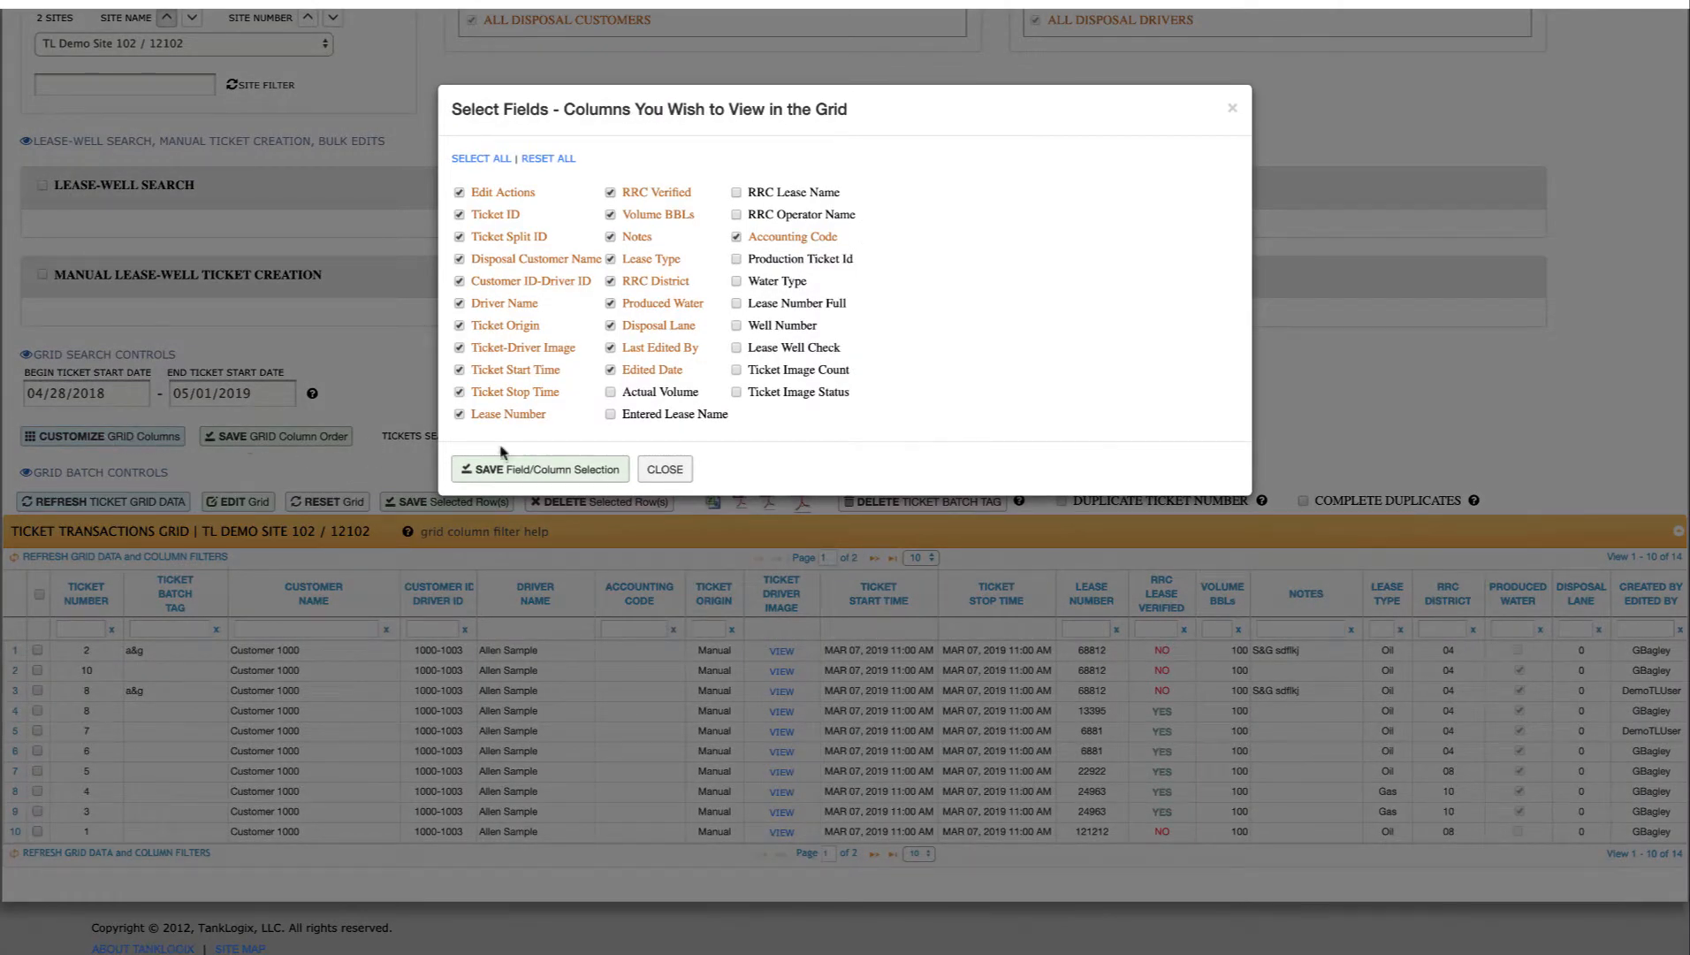
pyautogui.click(797, 370)
pyautogui.click(789, 393)
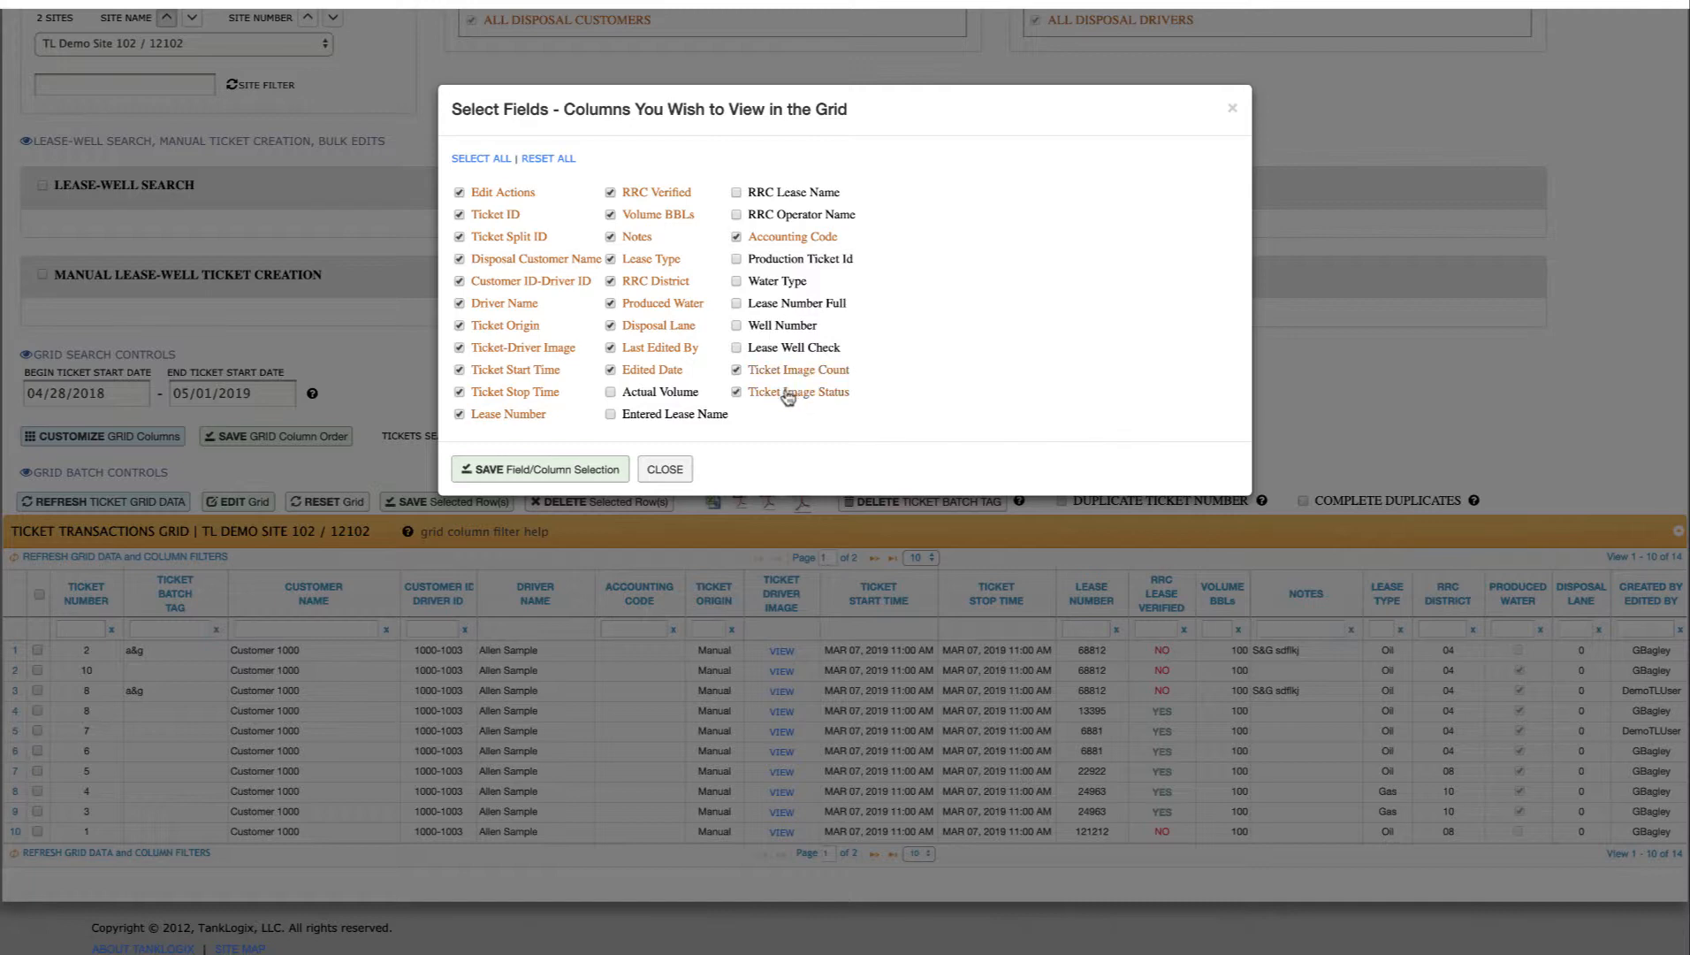
pyautogui.click(589, 469)
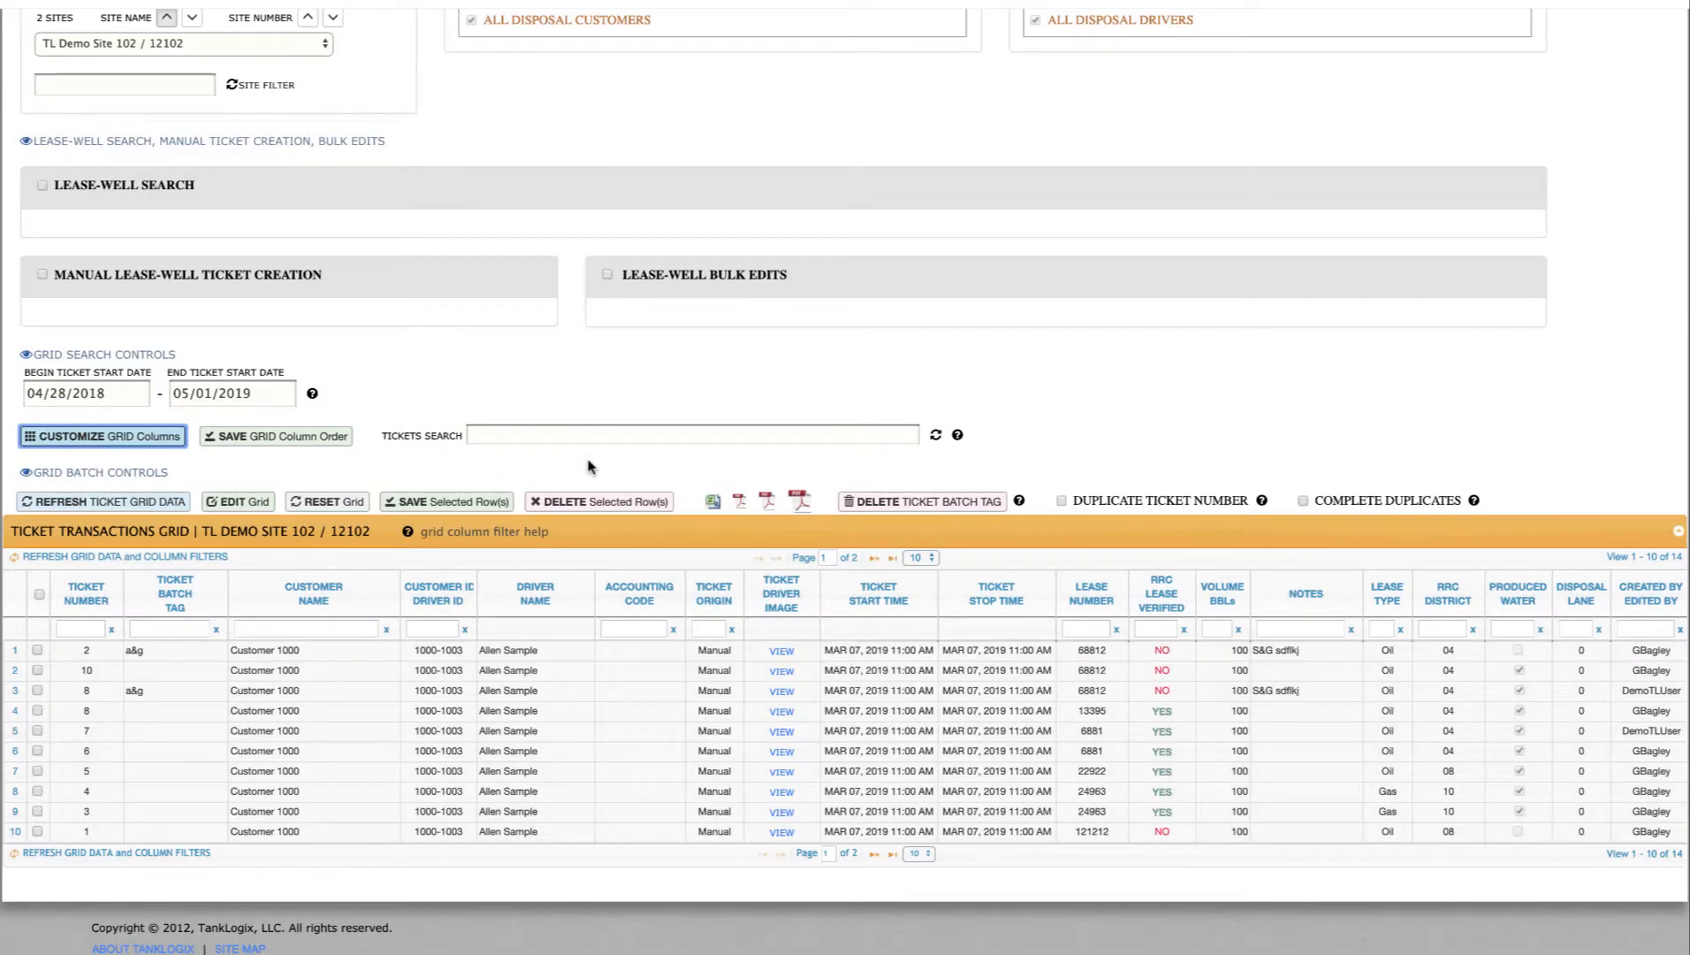
# - Move Ticket Image Count and Ticket Image Status between Ticket Origin and Ticket Driver Image, and save the grid column order
pyautogui.hscroll(5, 577, 773)
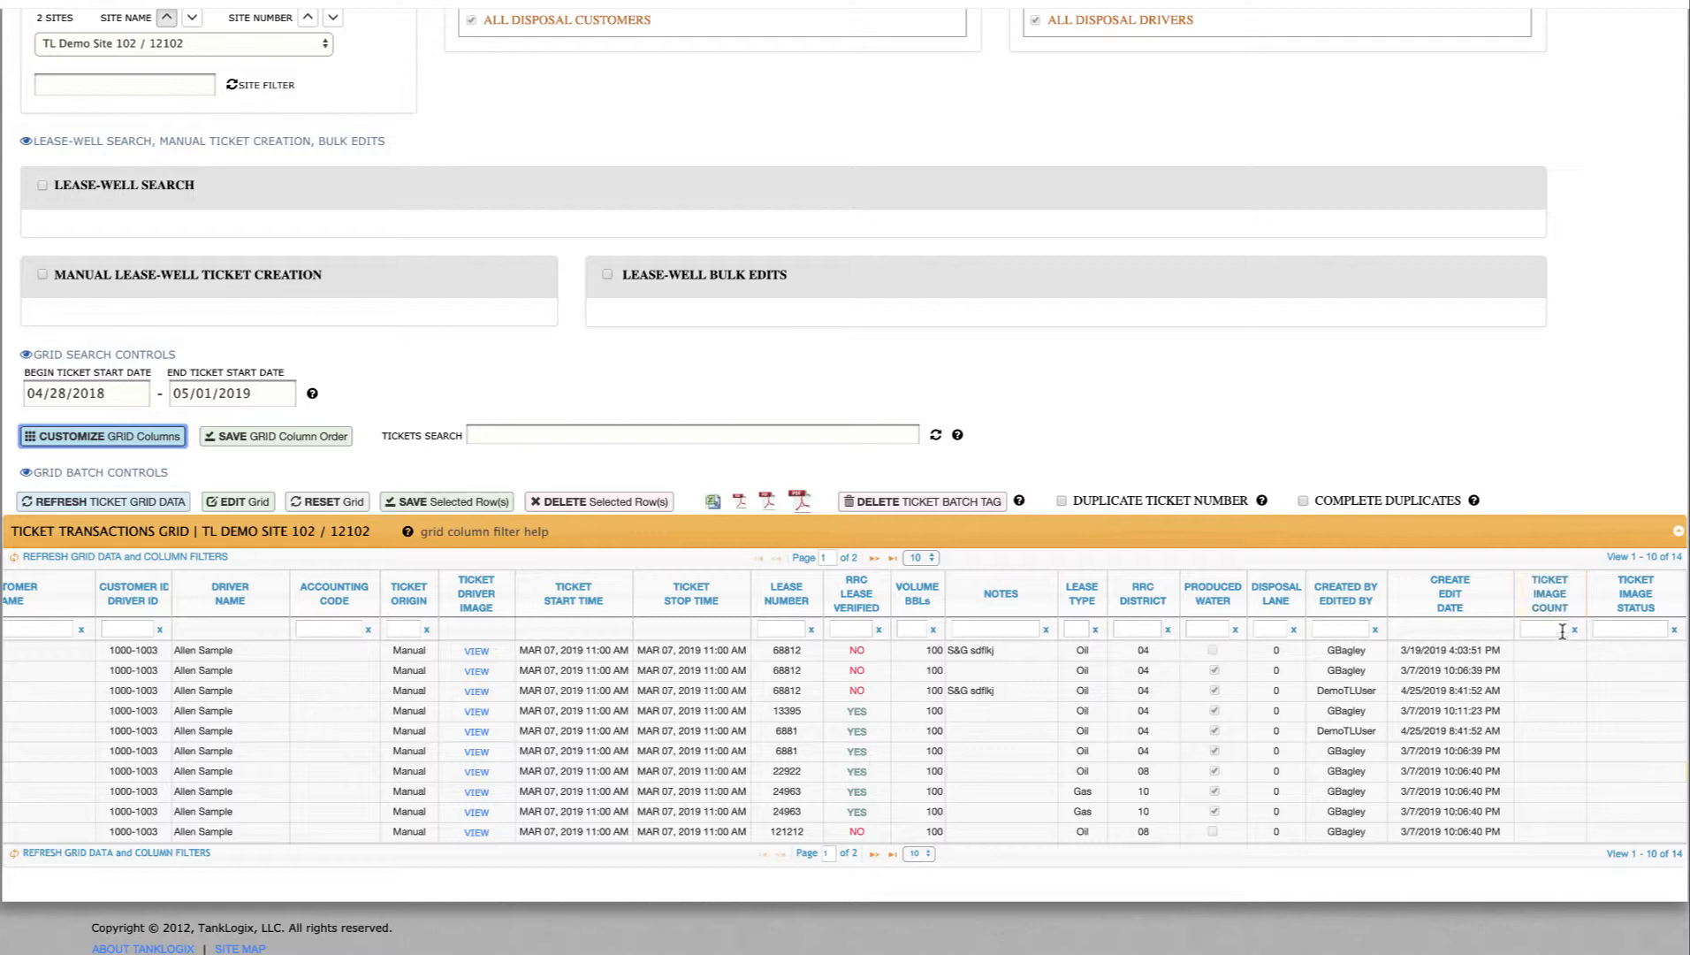
pyautogui.moveTo(1556, 606); pyautogui.dragTo(481, 614)
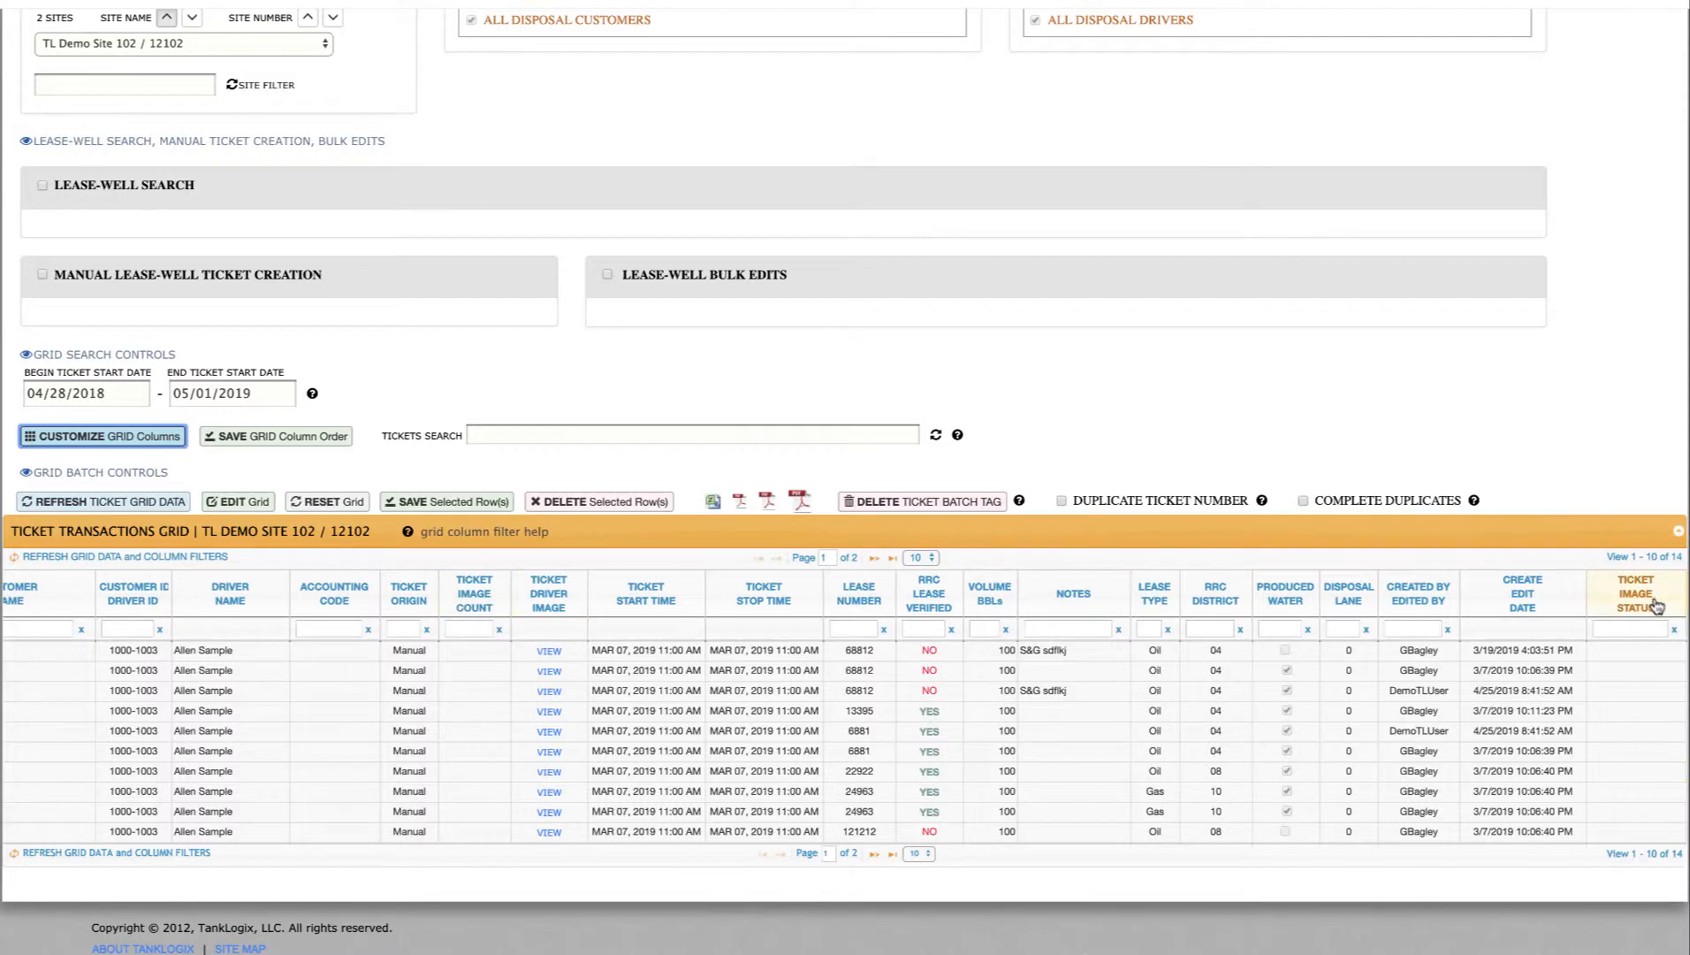
pyautogui.moveTo(1656, 606); pyautogui.dragTo(573, 614)
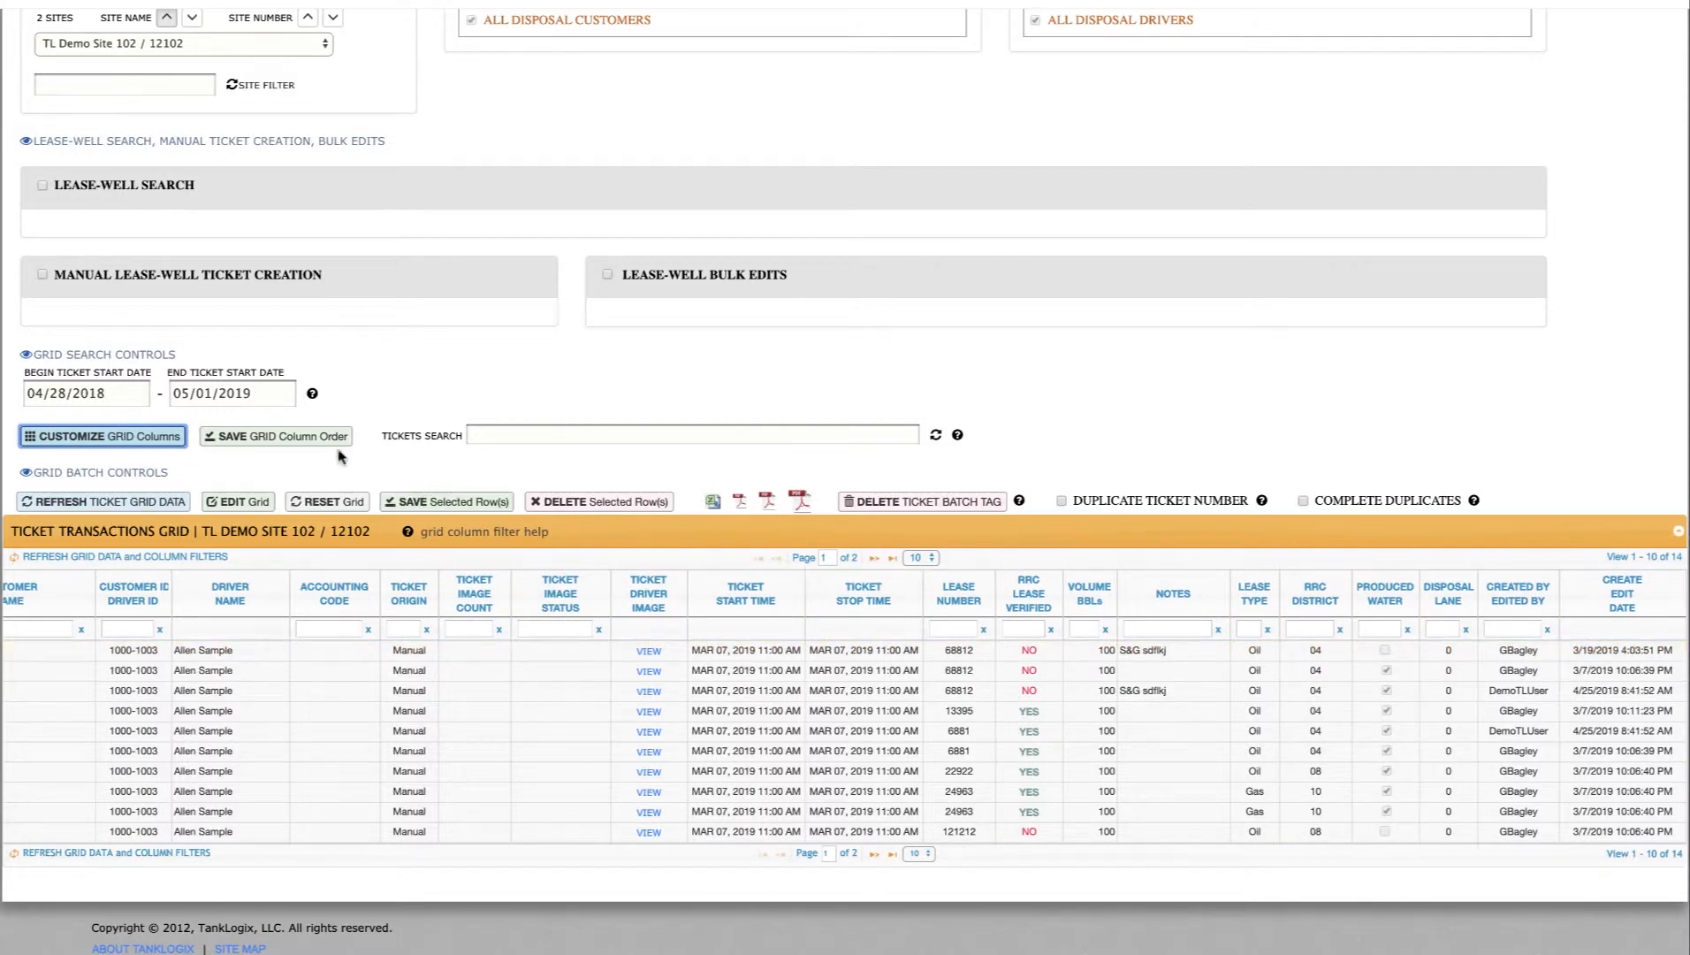
pyautogui.click(314, 442)
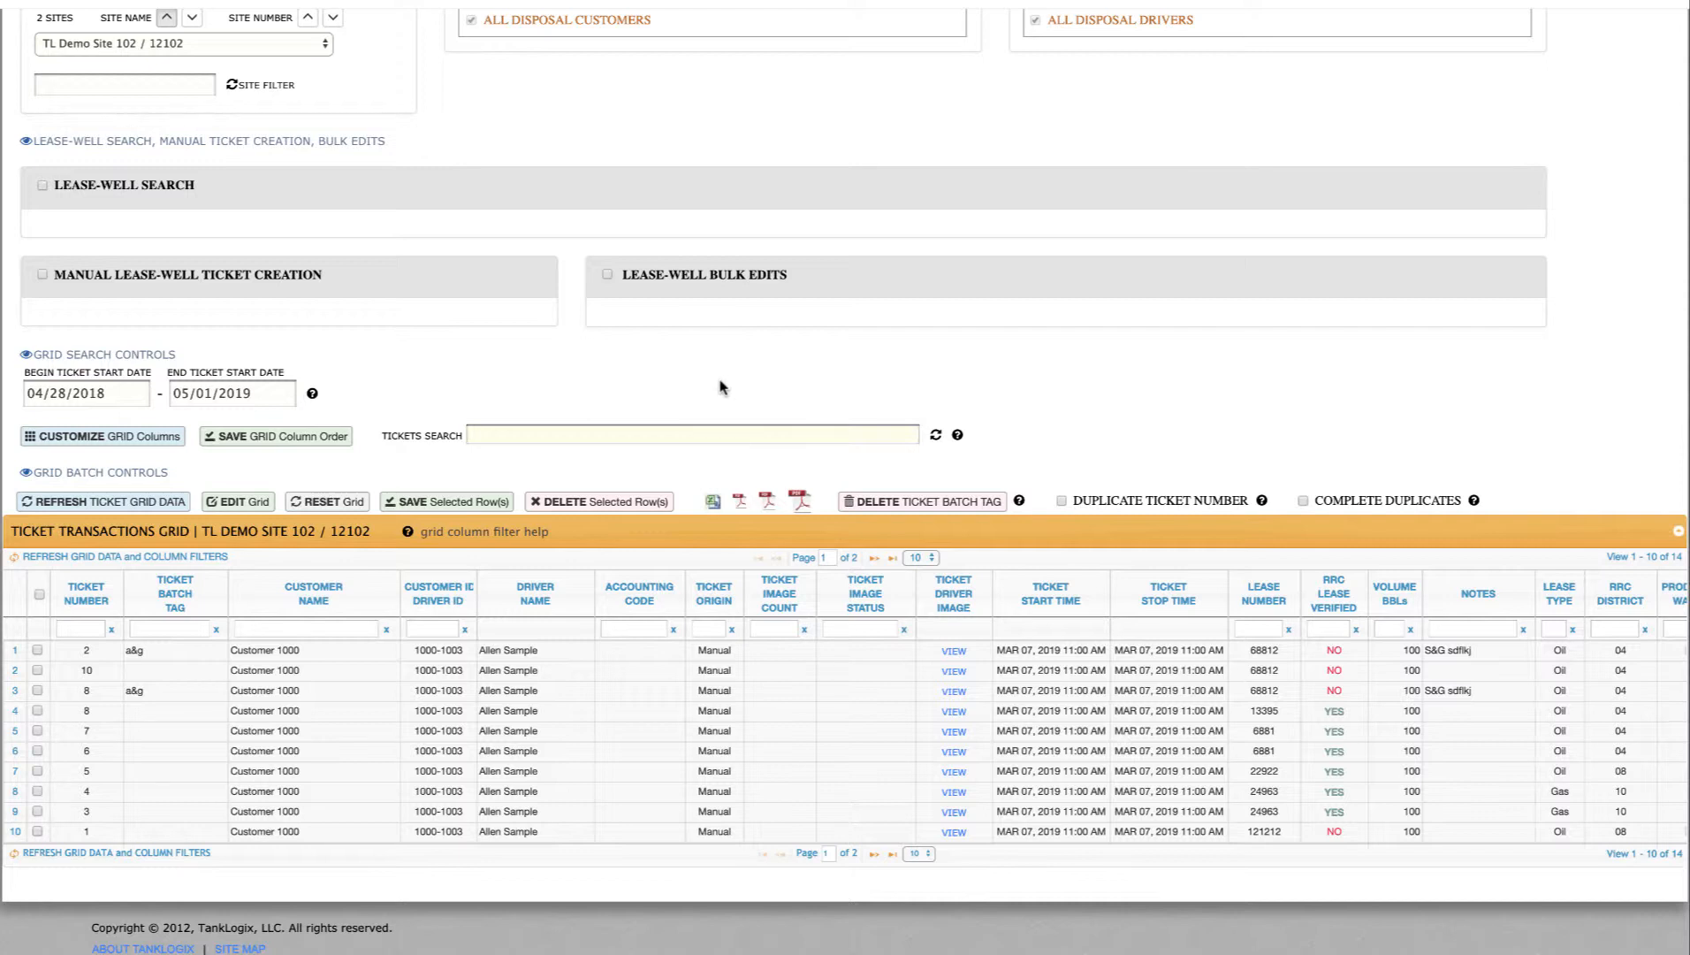
# - Search the tickets for ticket numbers 1,2,4
pyautogui.write('1,2,4')
pyautogui.press('Return')
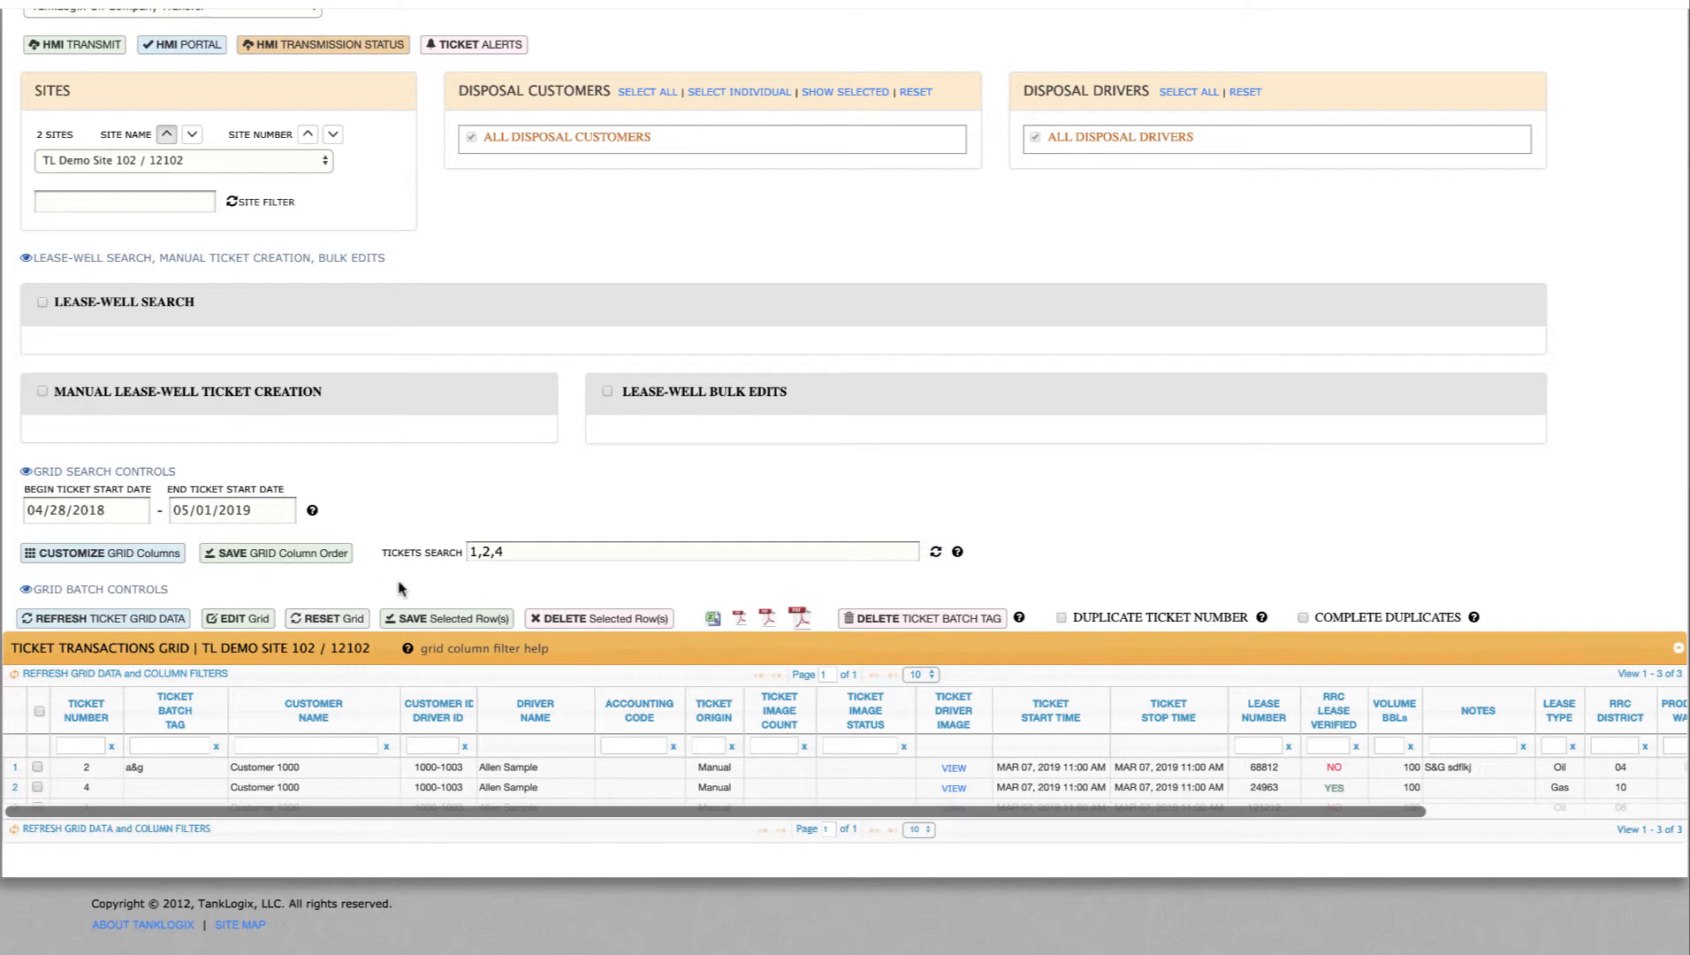
# - Clear the ticket number search and reload the full ticket list in the grid
pyautogui.click(935, 552)
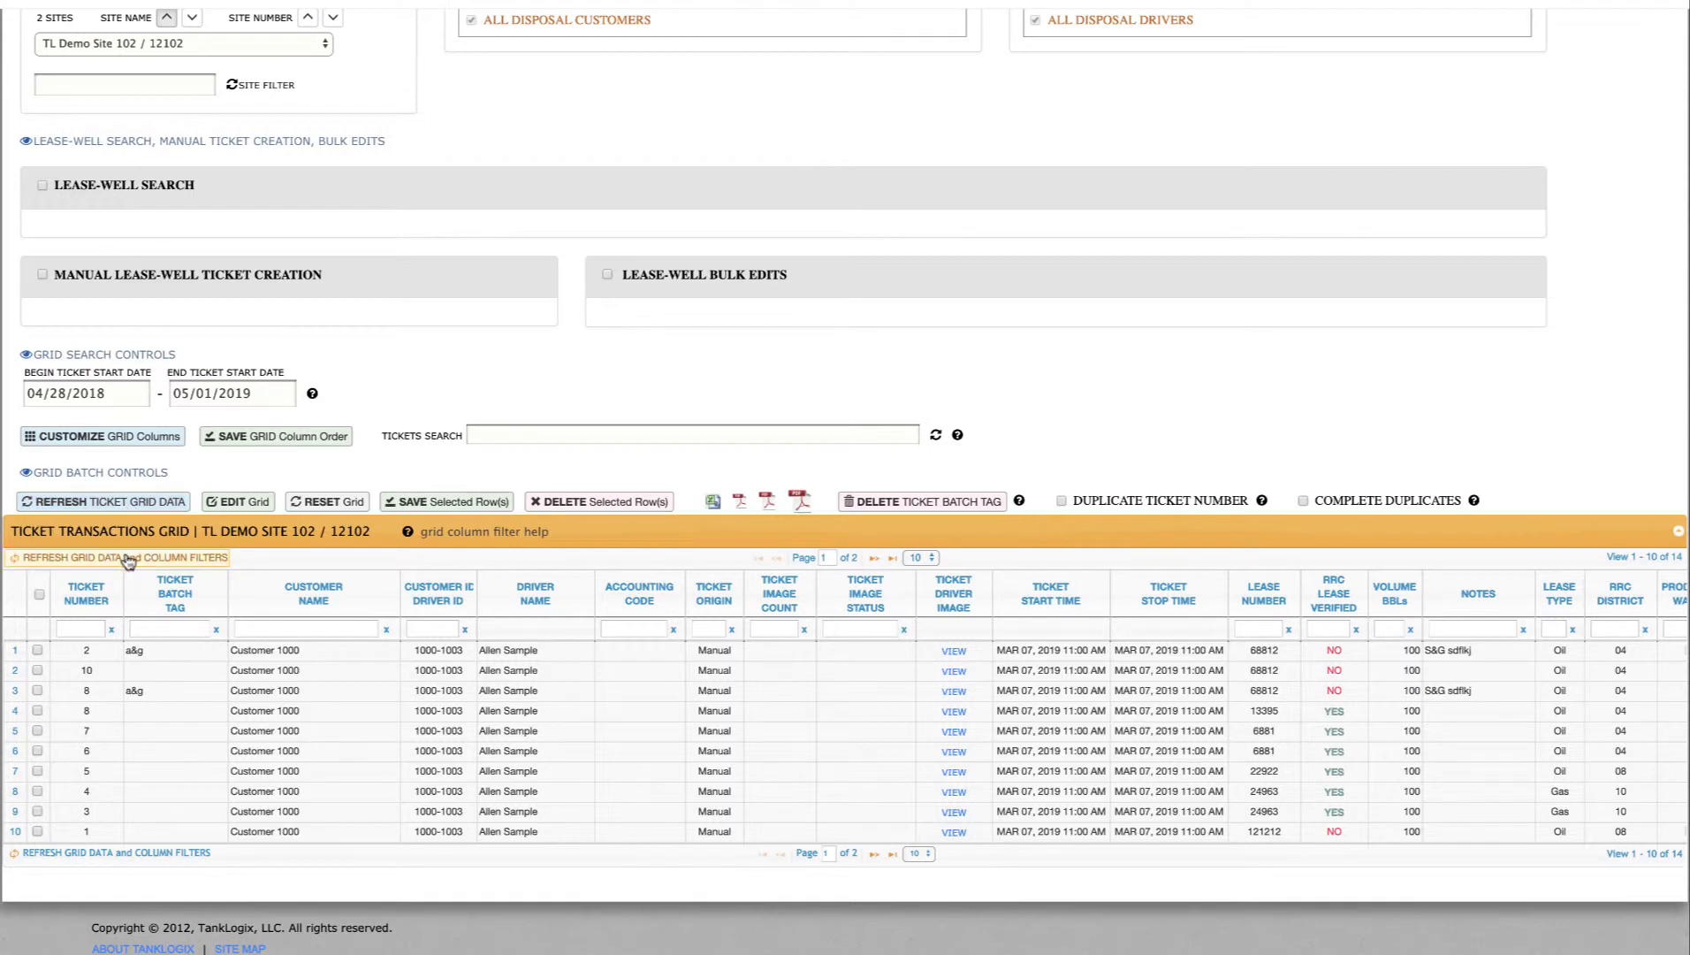
# - Switch all listed rows of the ticket grid to edit mode, and reset the grid without saving any edits
pyautogui.click(244, 503)
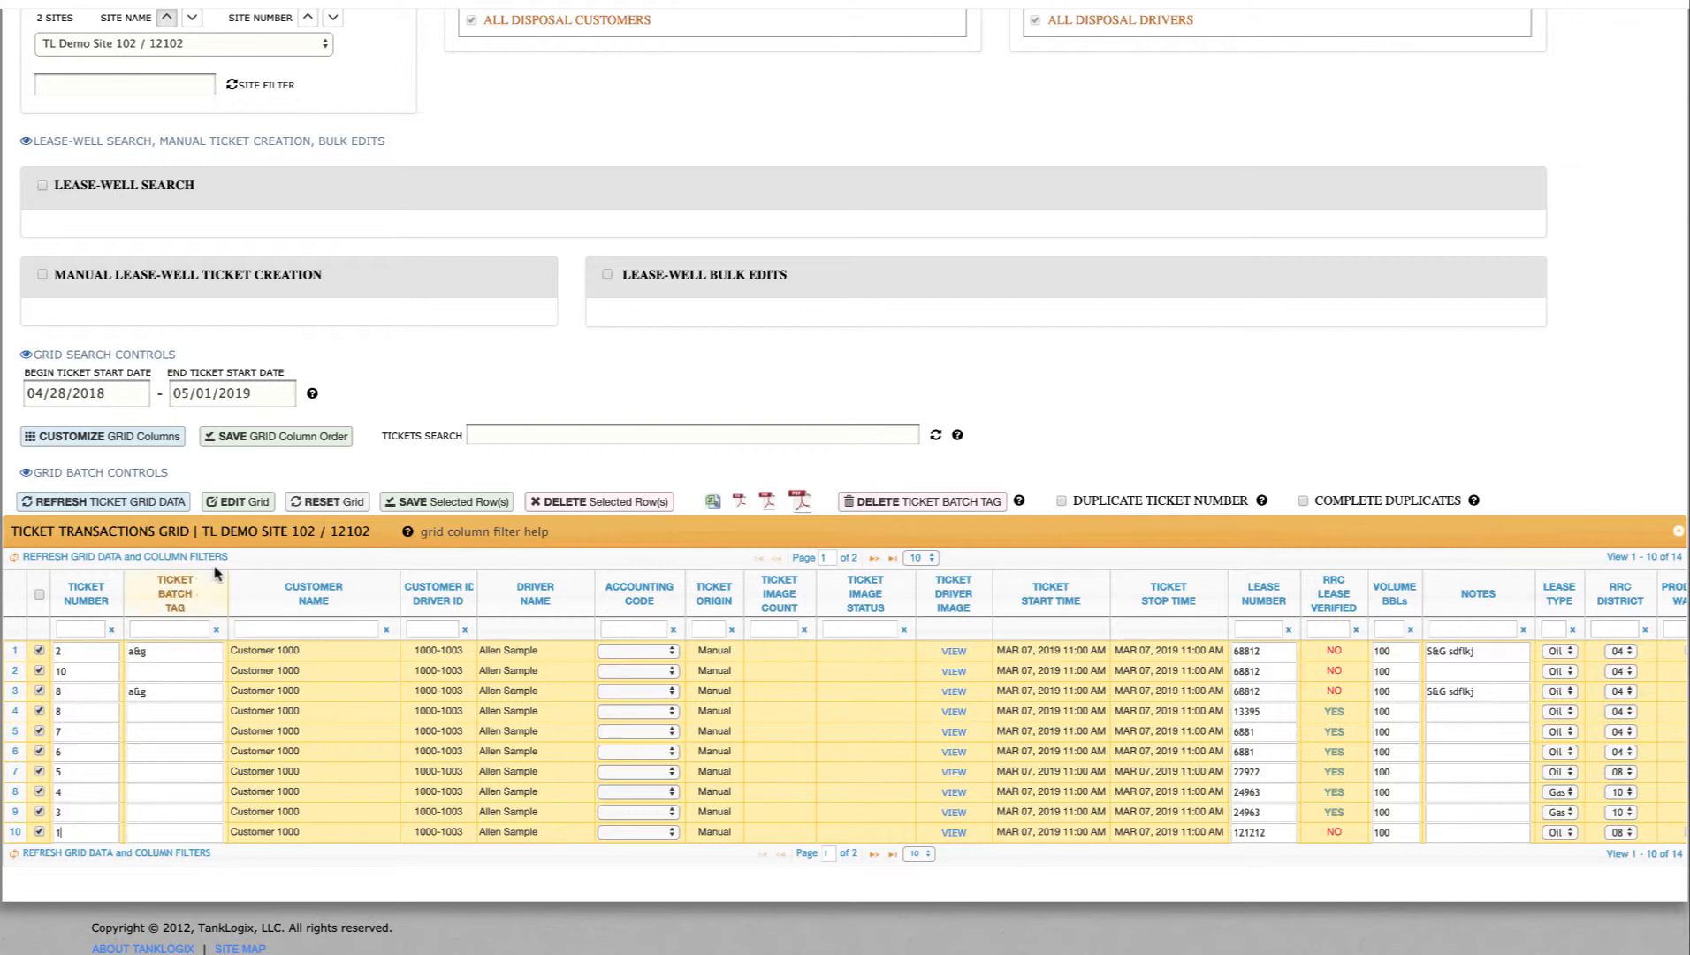
pyautogui.click(317, 504)
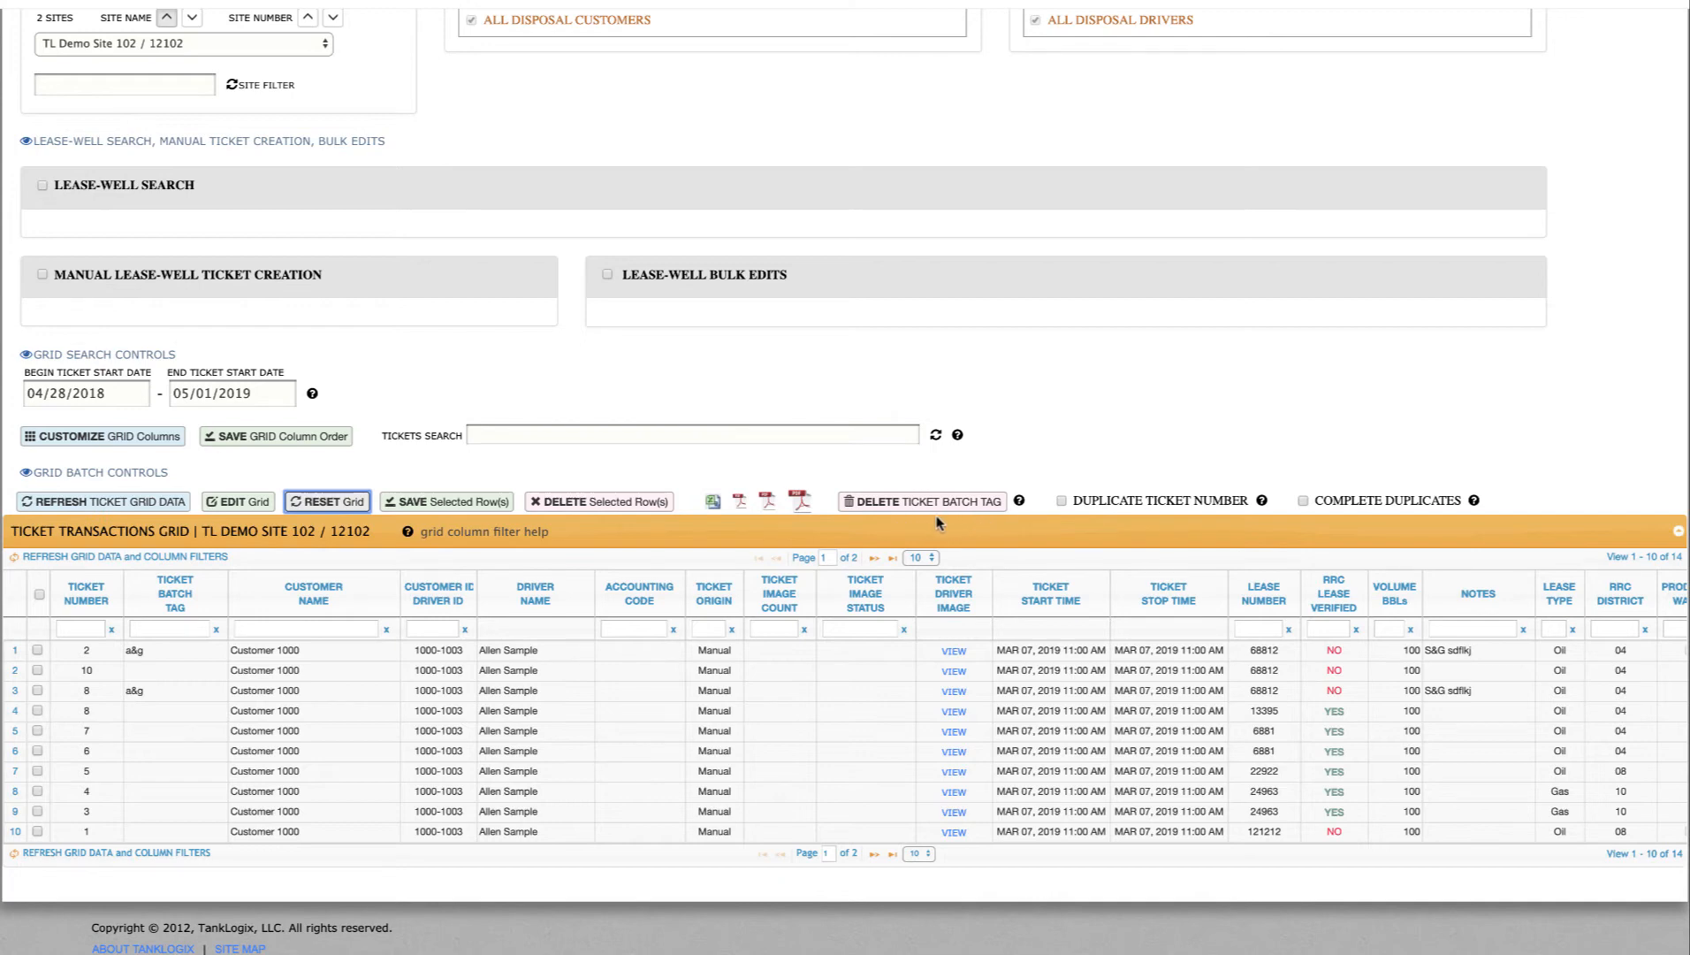
pyautogui.hscroll(1, 939, 524)
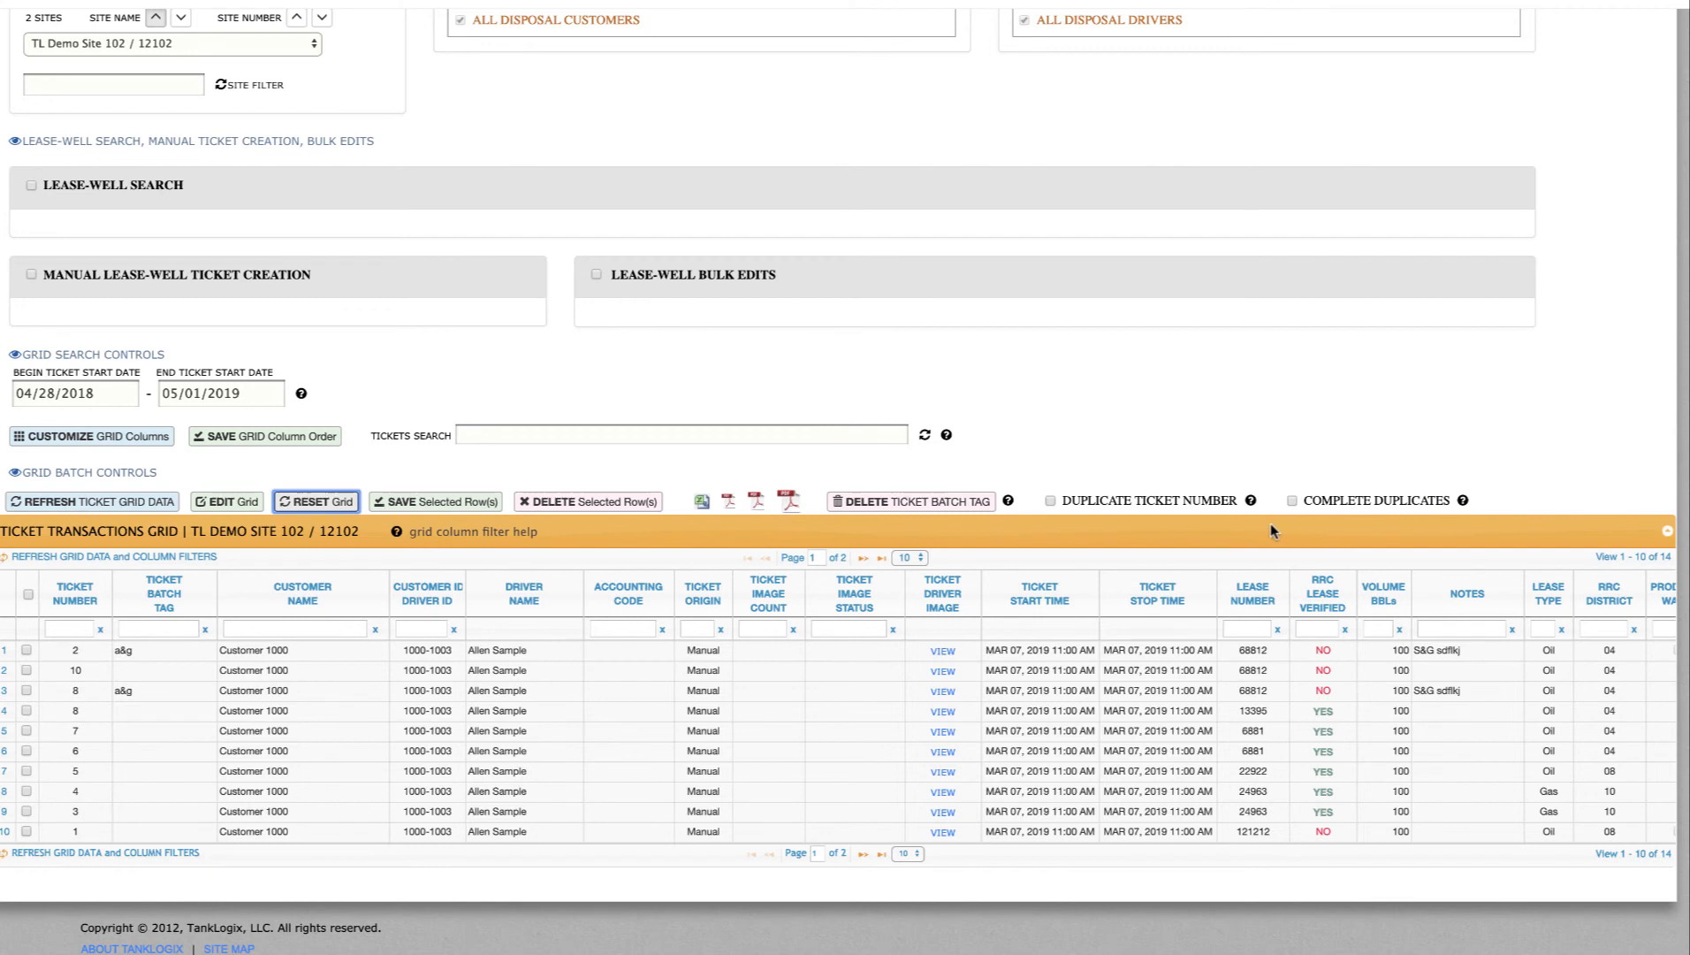
pyautogui.hscroll(1, 1170, 541)
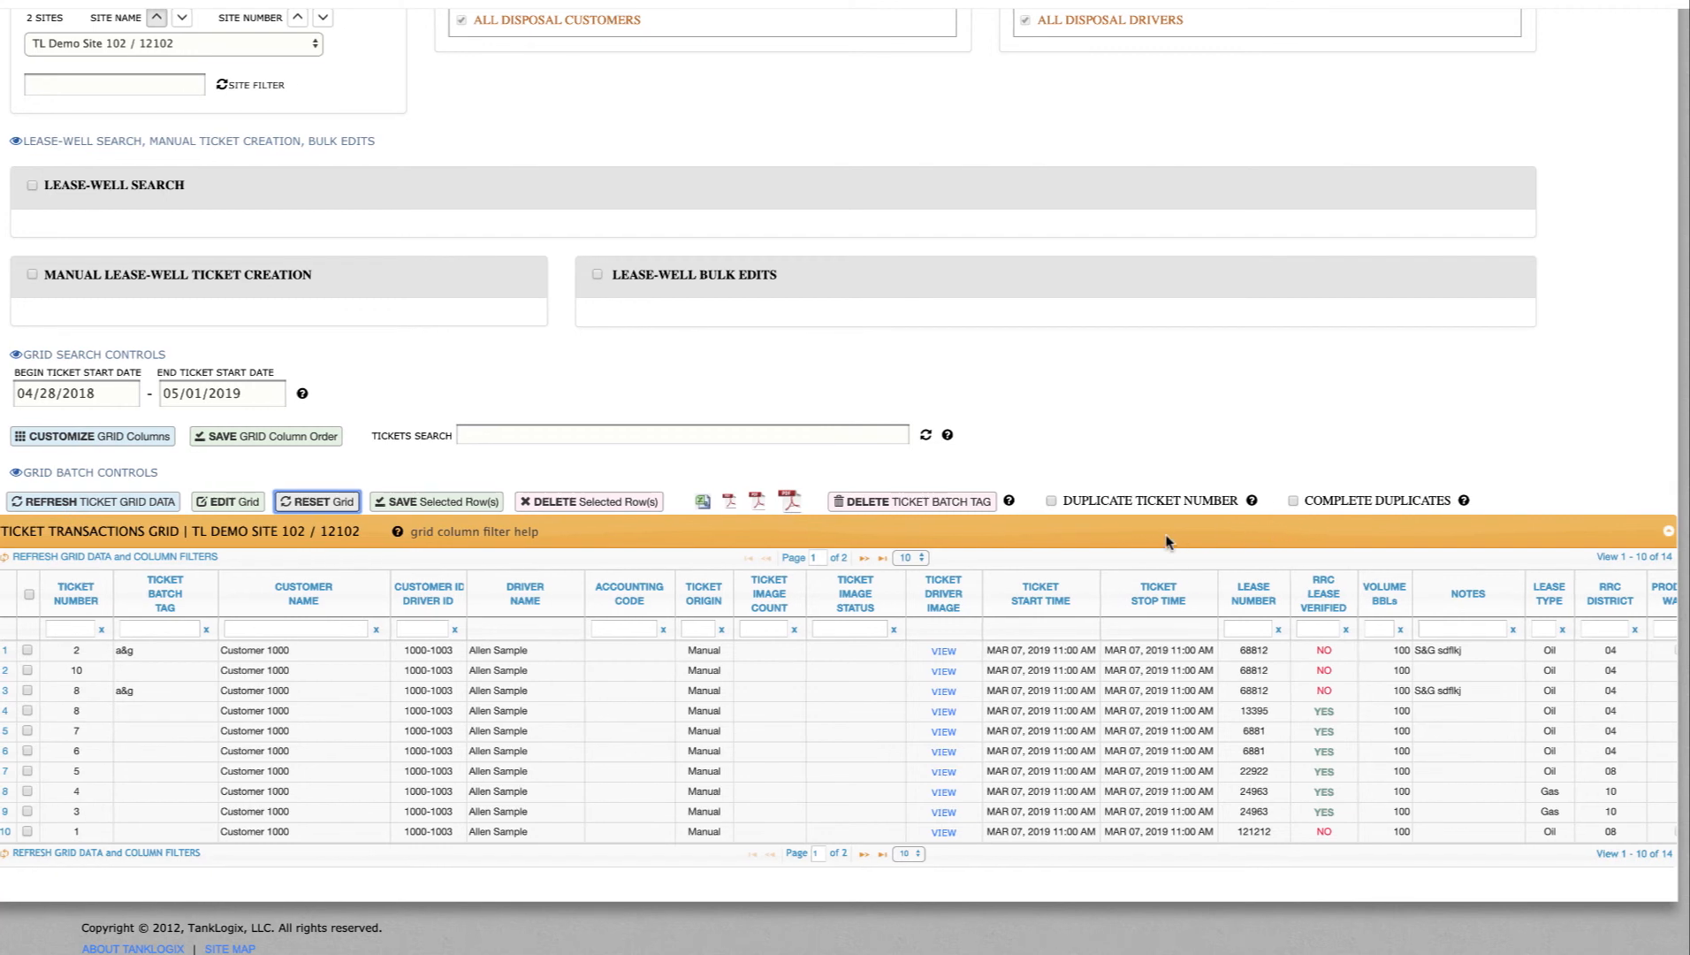
pyautogui.hscroll(-1, 1169, 541)
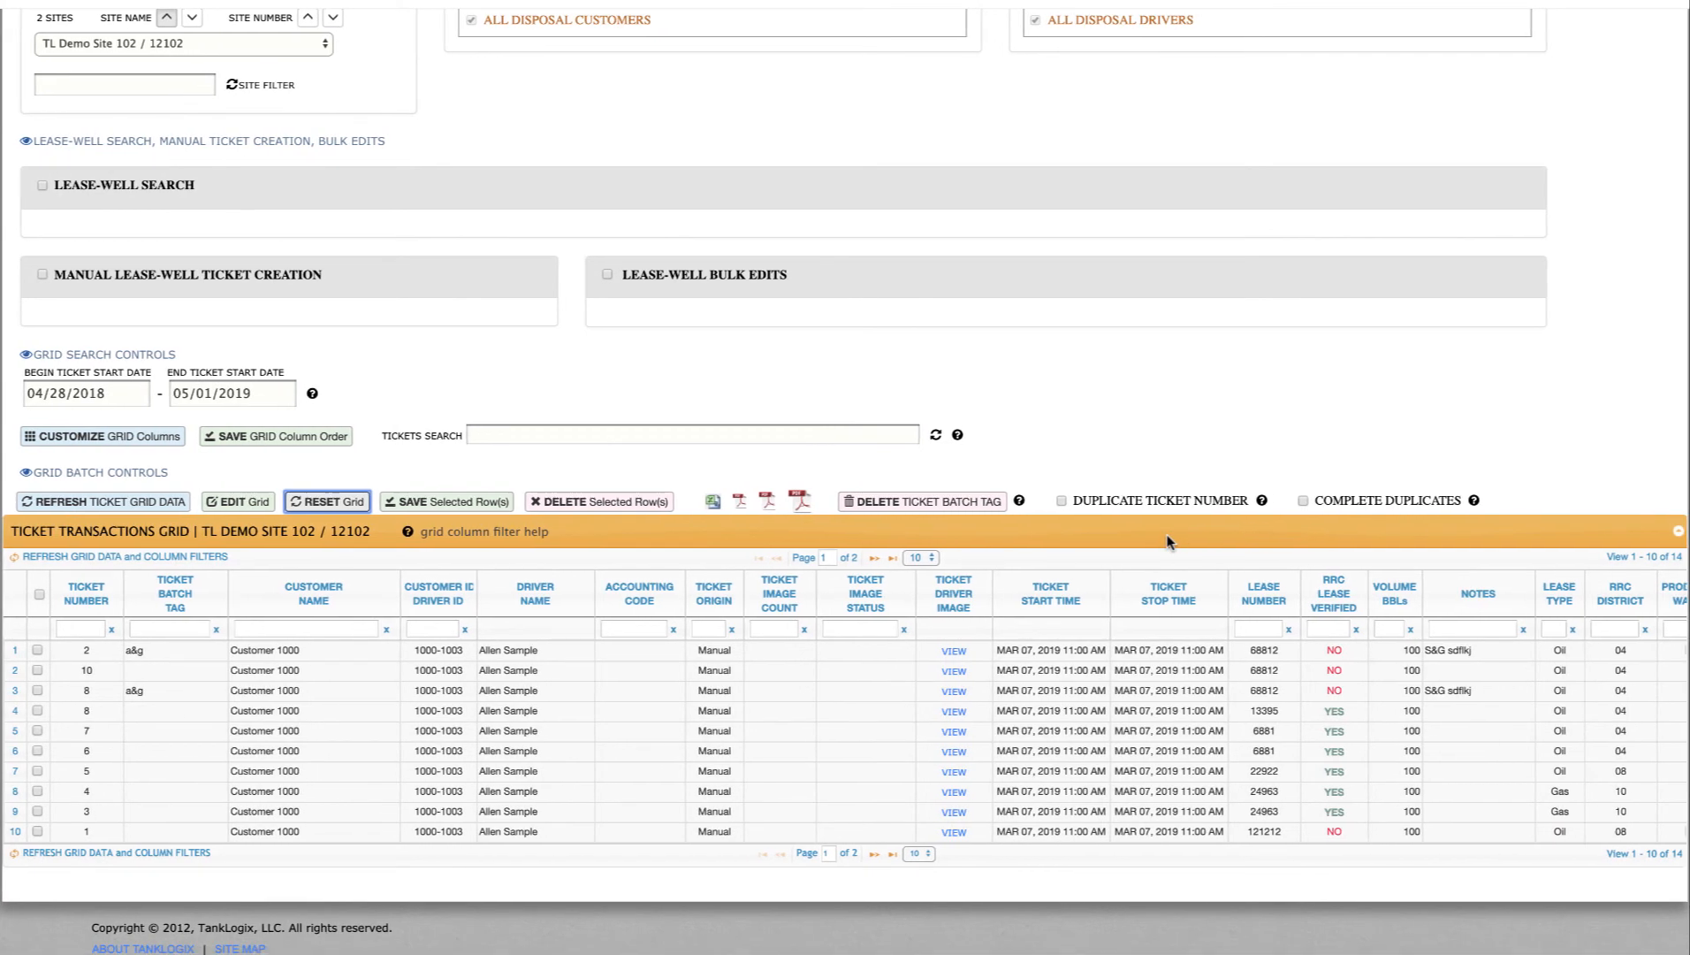
pyautogui.hscroll(1, 1163, 535)
pyautogui.hscroll(-1, 1165, 536)
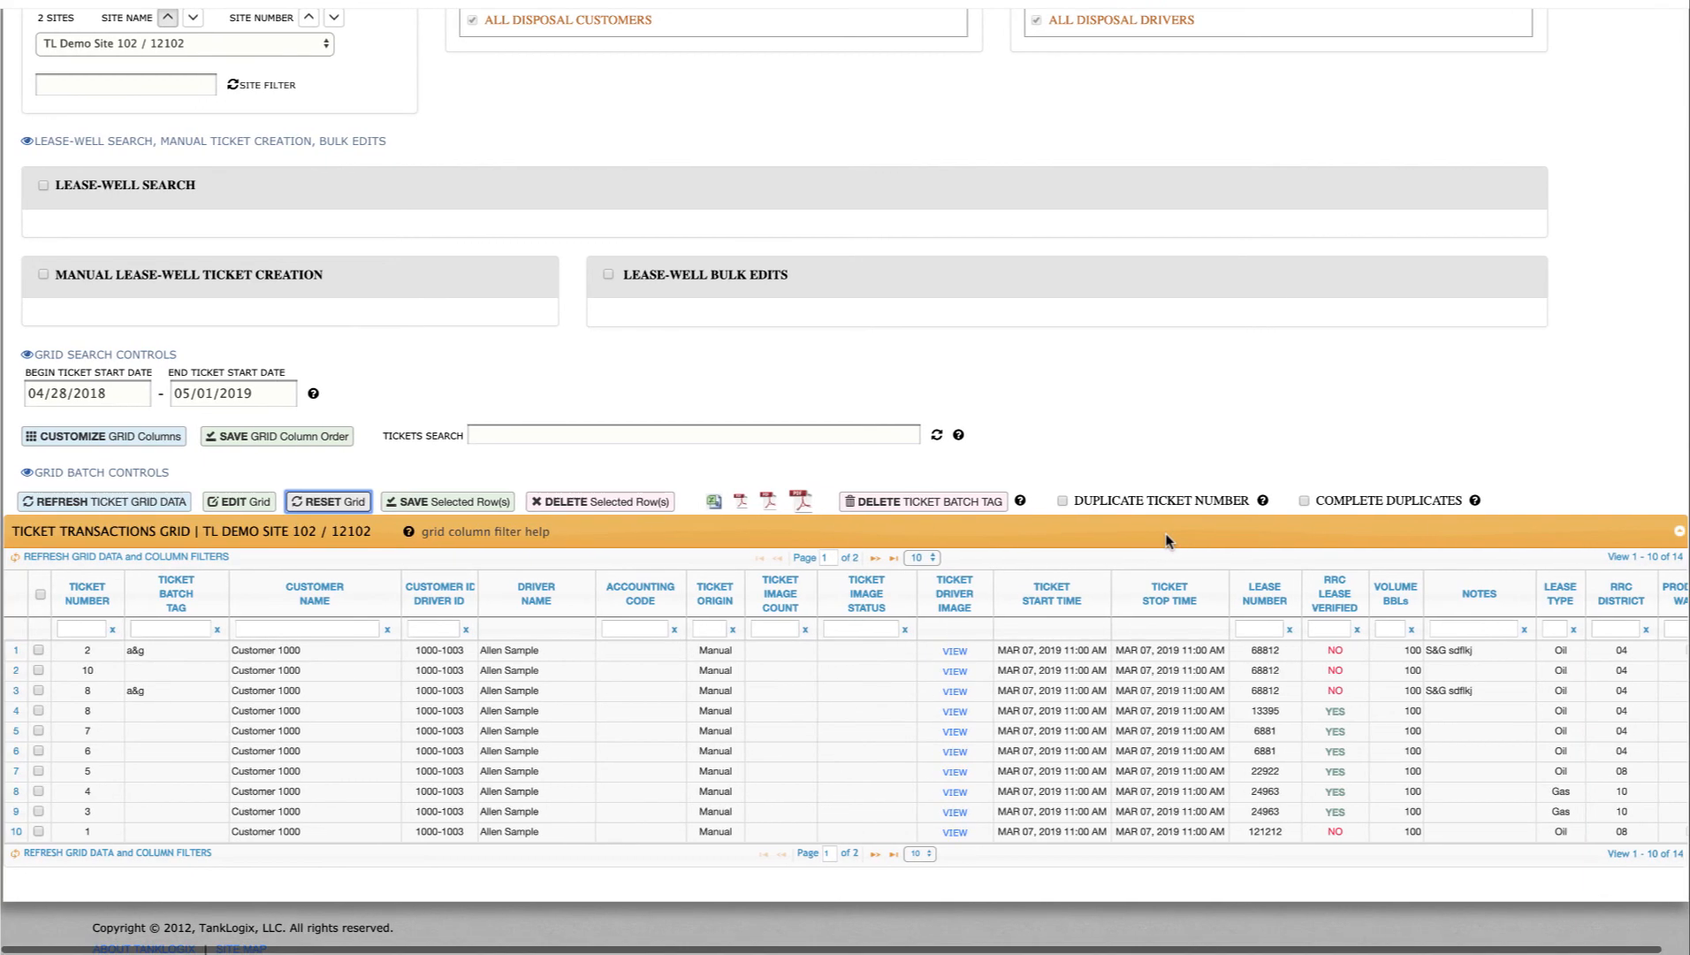